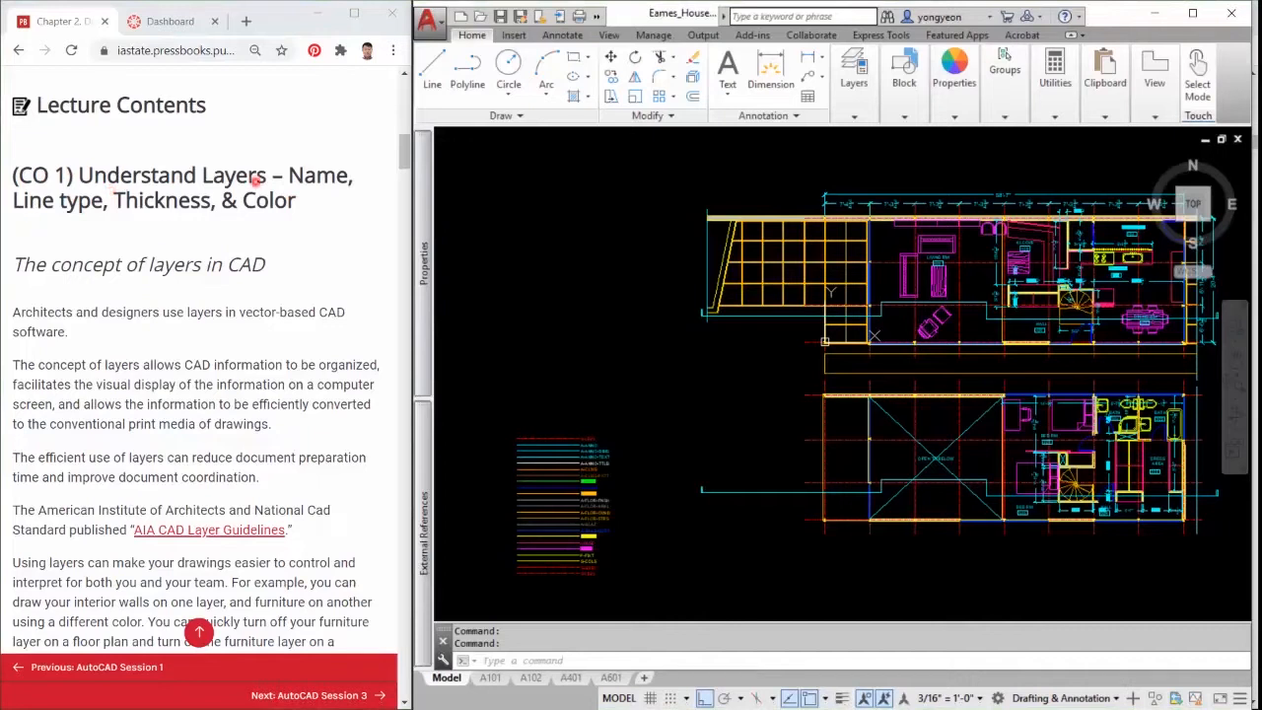
Turn the A-ANNO-TEXT and A-ANNO-DIMS layers off and back on, one after the other, in model space.
scroll(188, 269, down, 2)
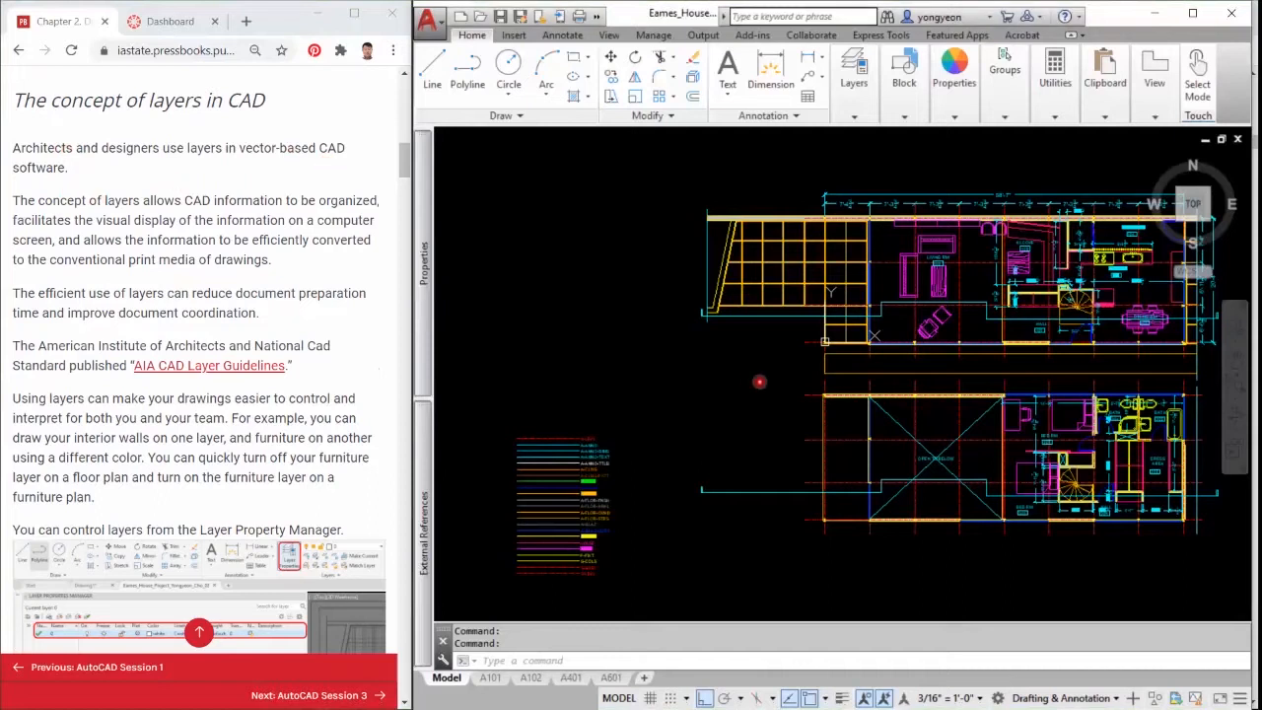
middle_drag(737, 386, 749, 375)
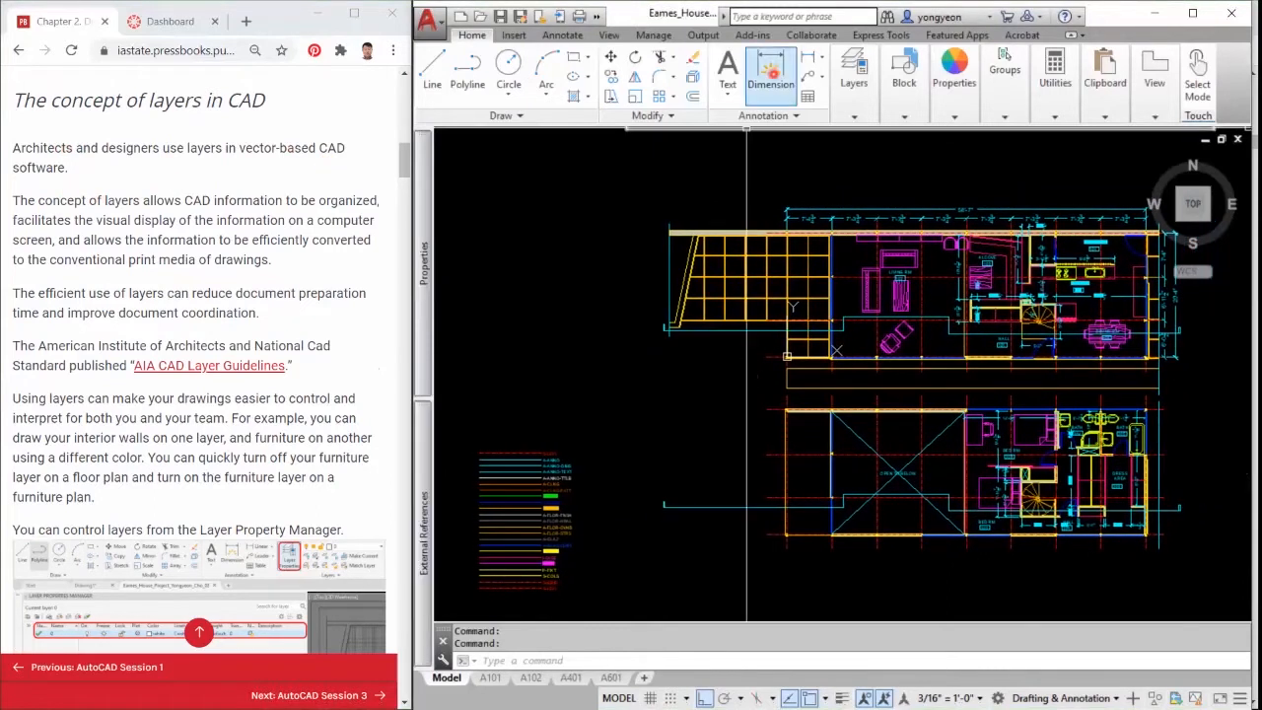
click(855, 97)
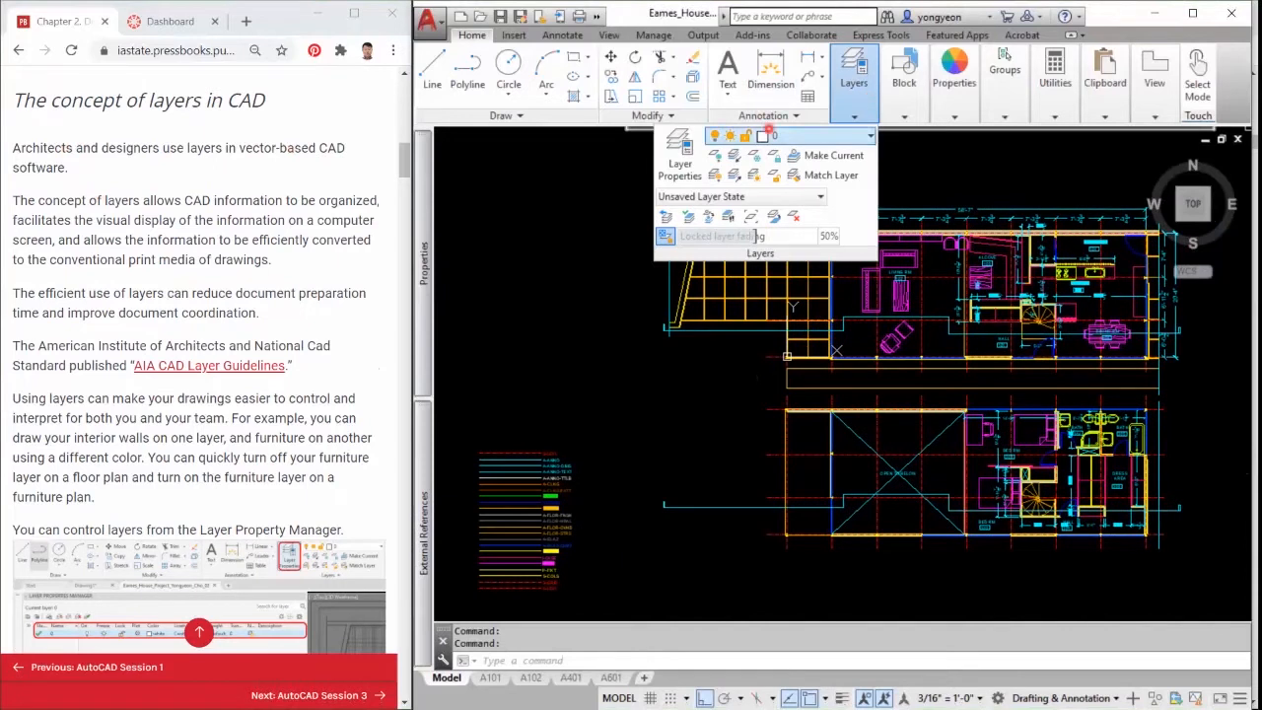
click(769, 135)
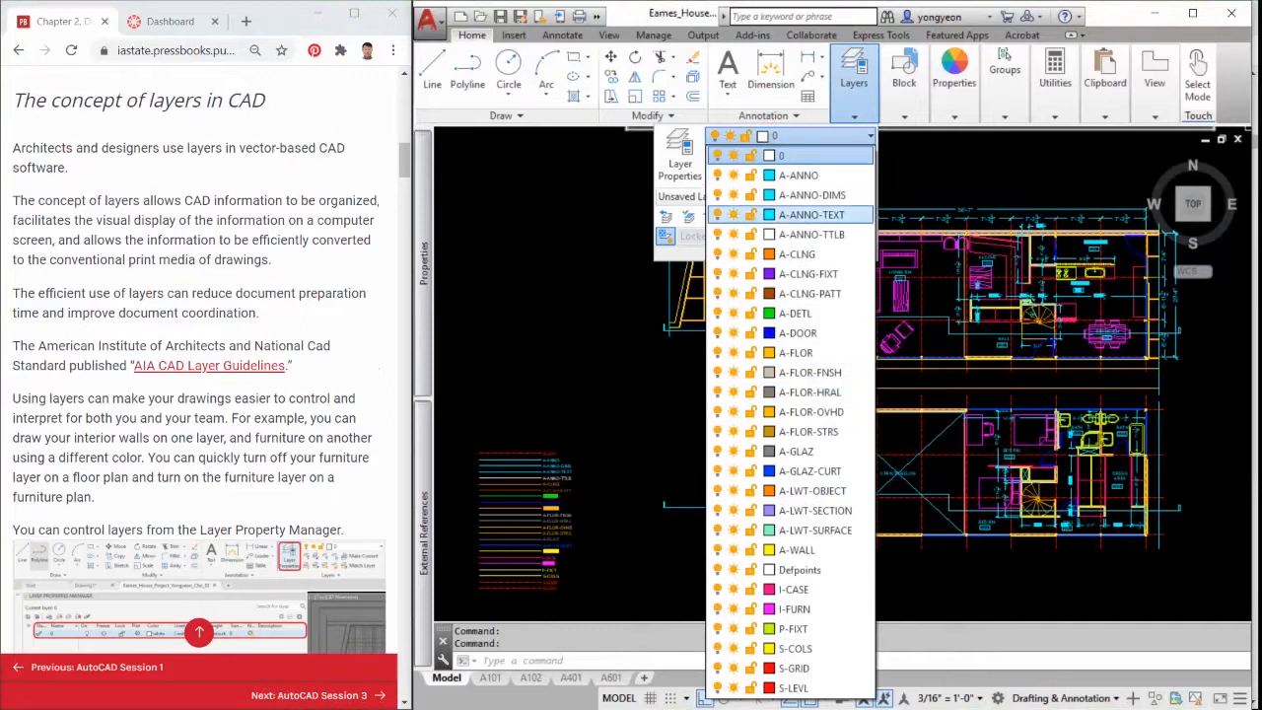
click(717, 215)
click(717, 215)
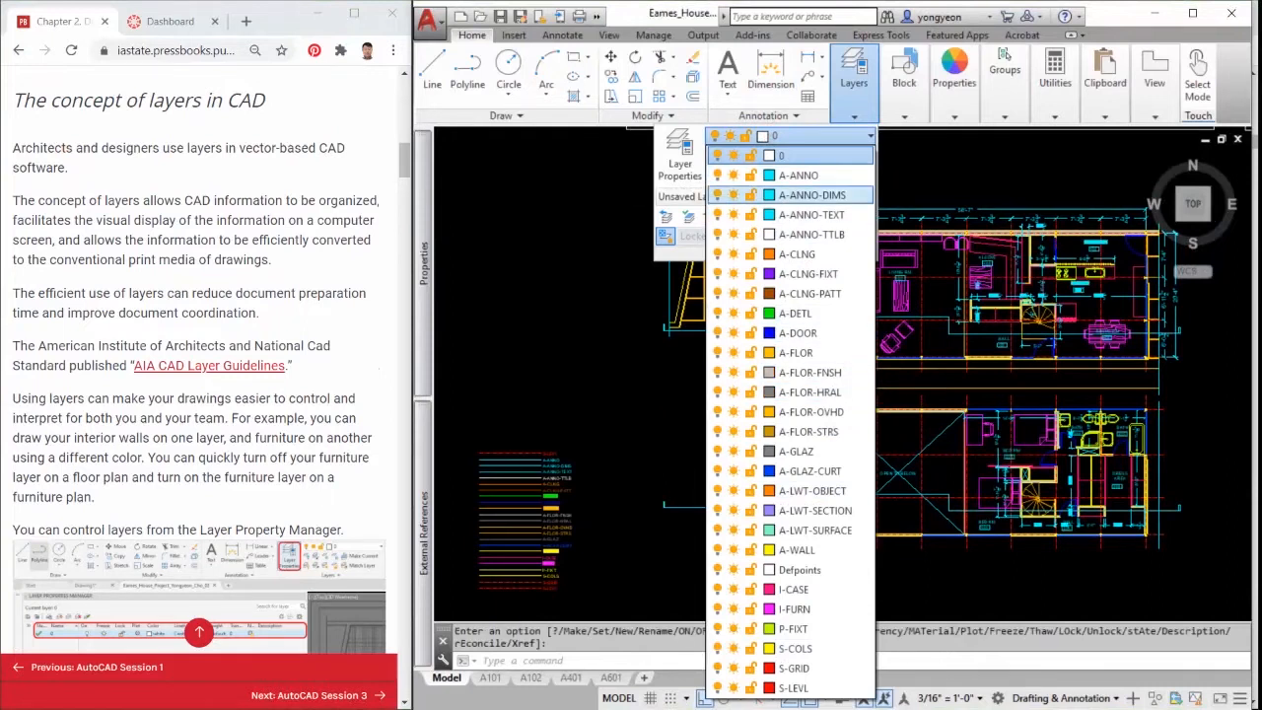
click(717, 195)
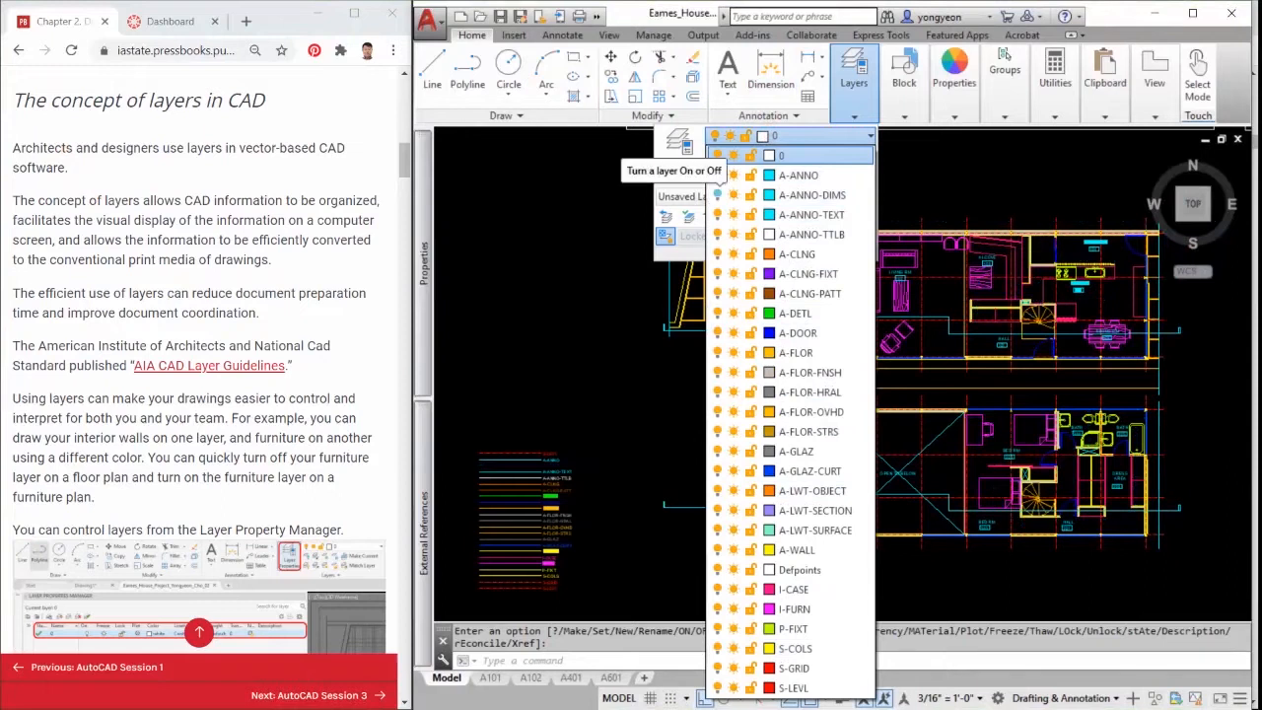
click(717, 196)
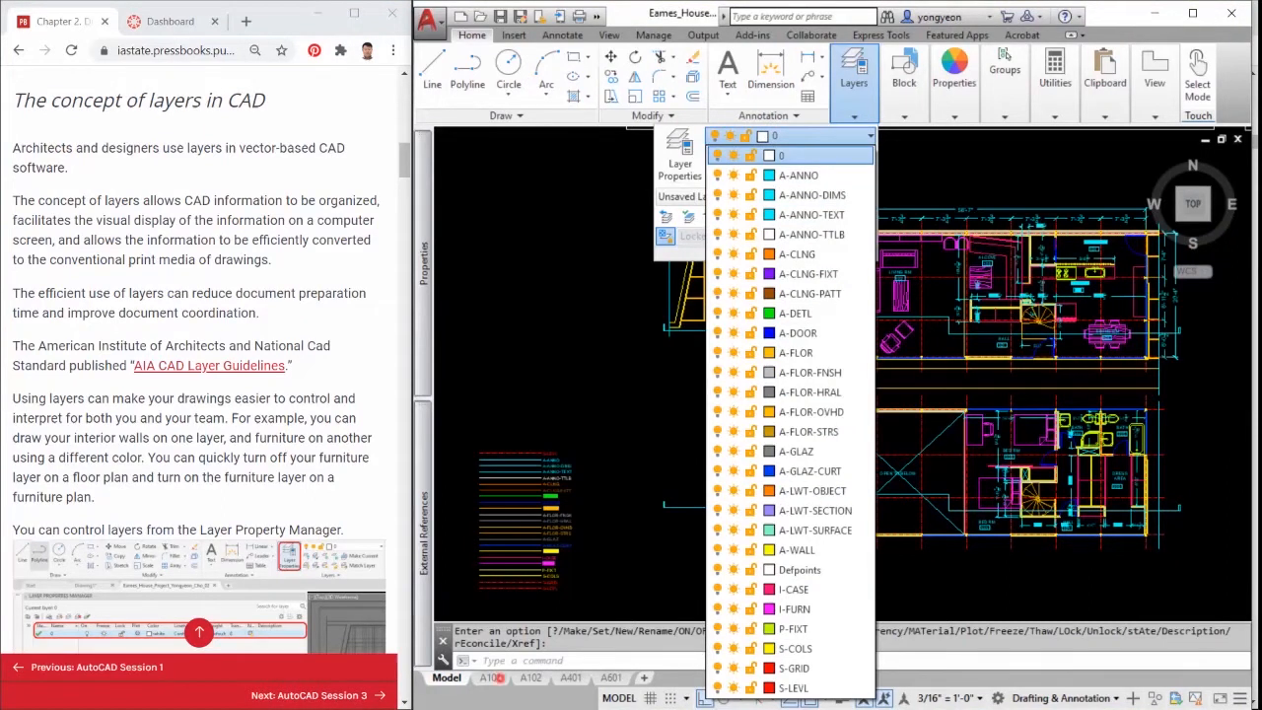
View the floor plan layout A101 and the furniture plan layout A102 to compare their displayed content.
click(493, 677)
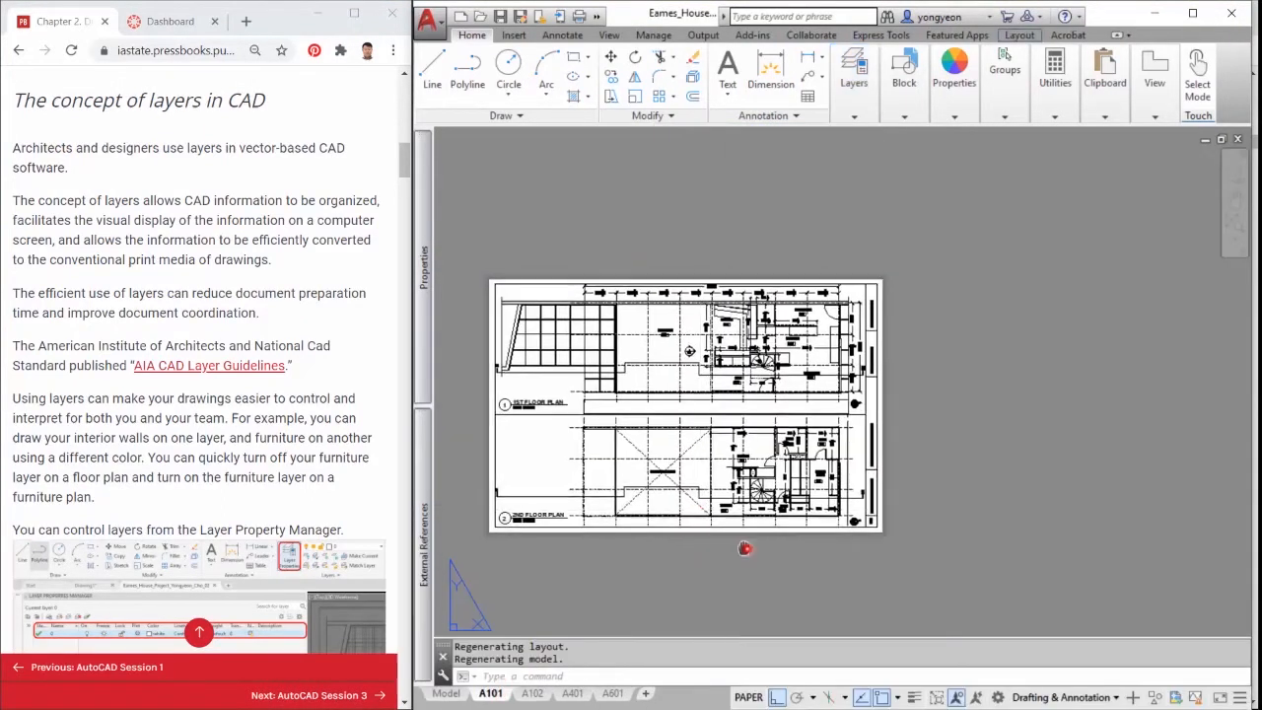
scroll(853, 549, up, 3)
scroll(872, 510, down, 1)
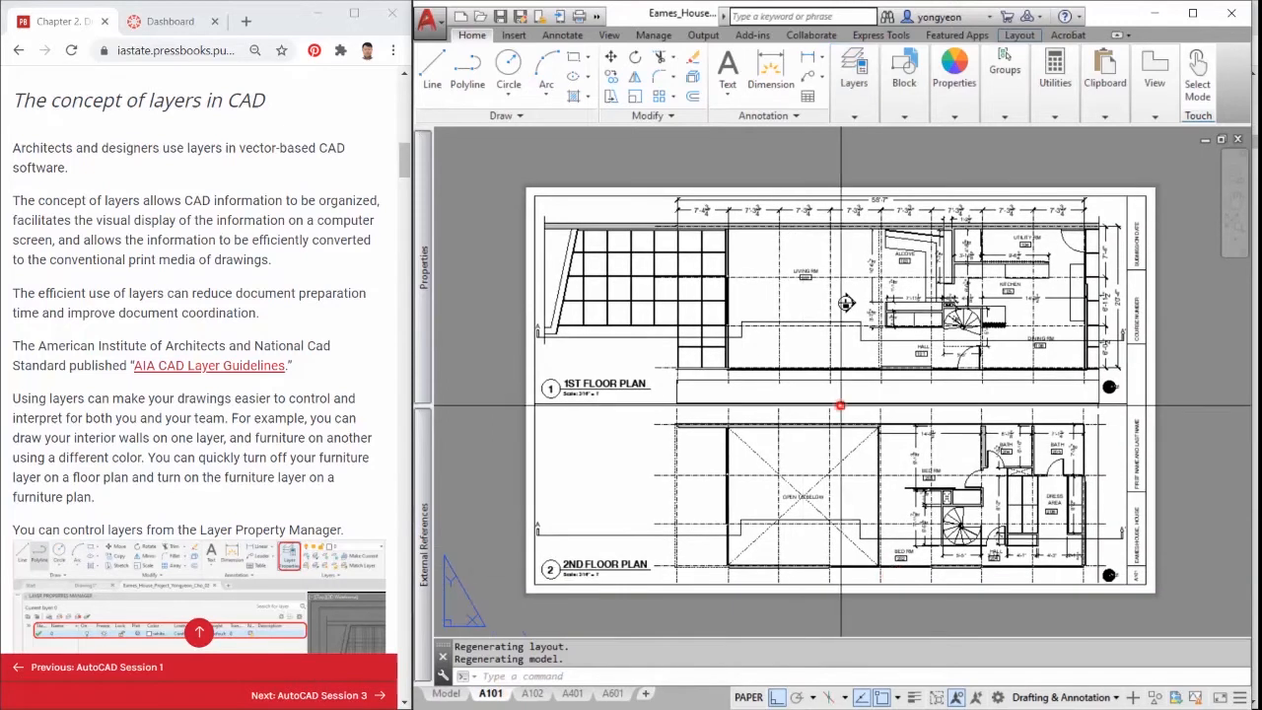
click(533, 693)
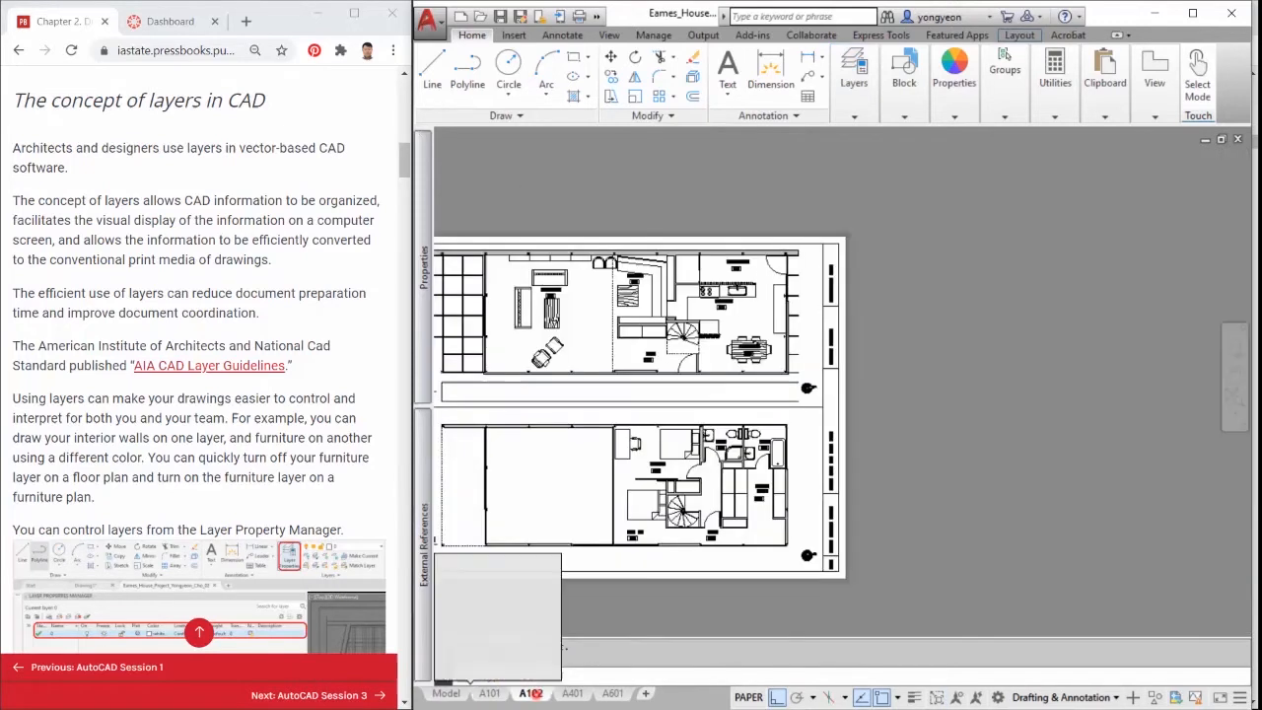
middle_drag(701, 572, 947, 571)
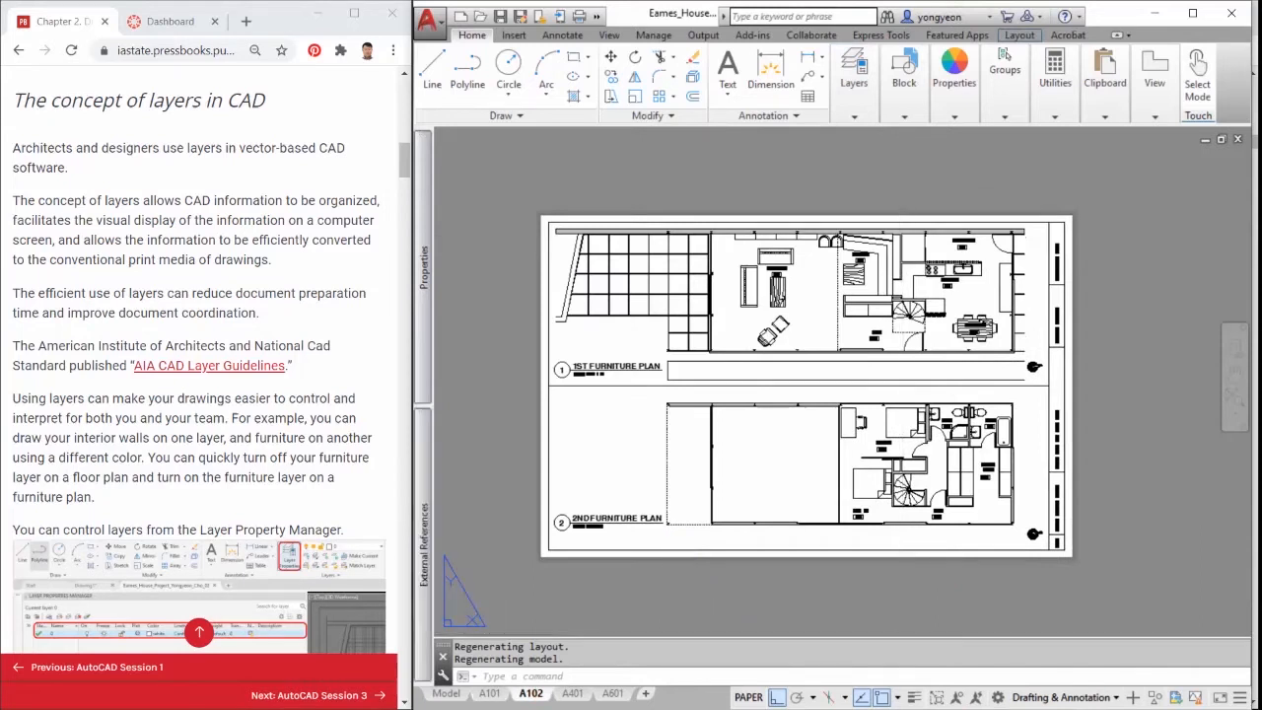
Switch to the US National CAD Standard PDF in Chrome and read the Layer Name Format page.
key(alt+Tab)
scroll(814, 334, up, 2)
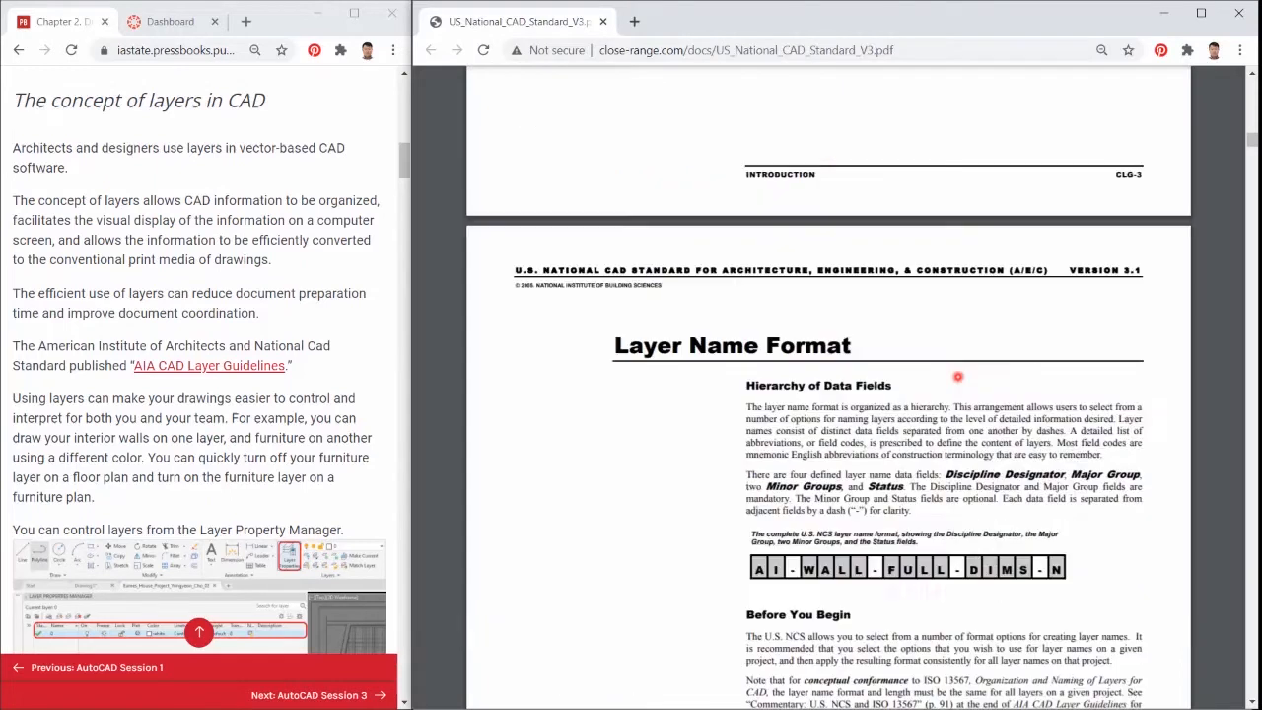
mouse_move(1255, 131)
mouse_down()
mouse_move(1251, 83)
mouse_move(1250, 142)
mouse_up()
scroll(834, 329, down, 4)
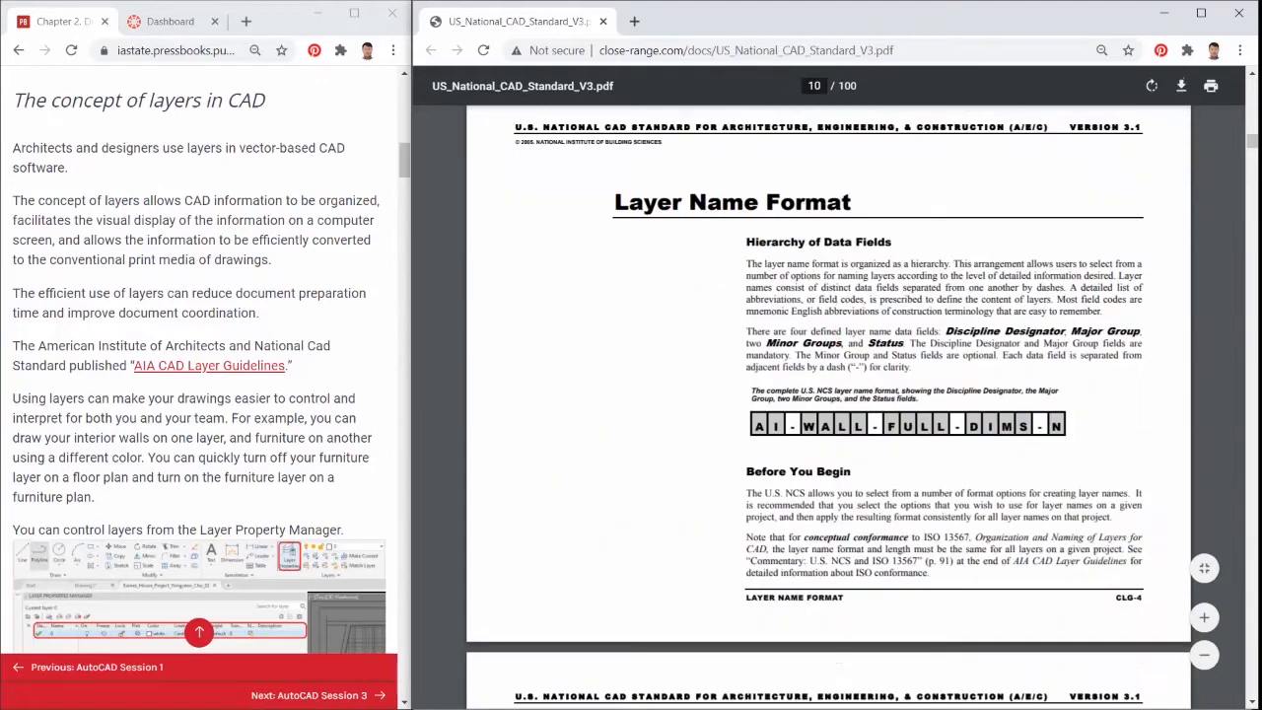
Switch back to AutoCAD, show layout A101 and look through its list of layers.
key(alt+Tab)
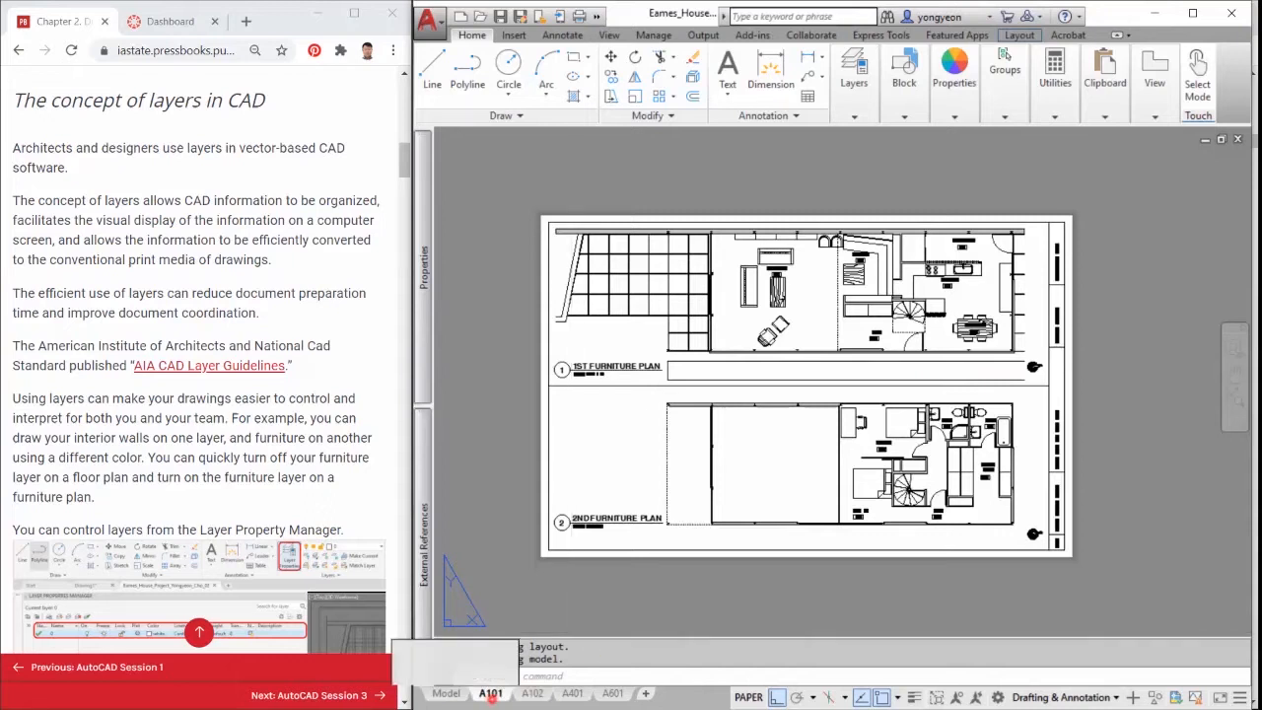
click(489, 693)
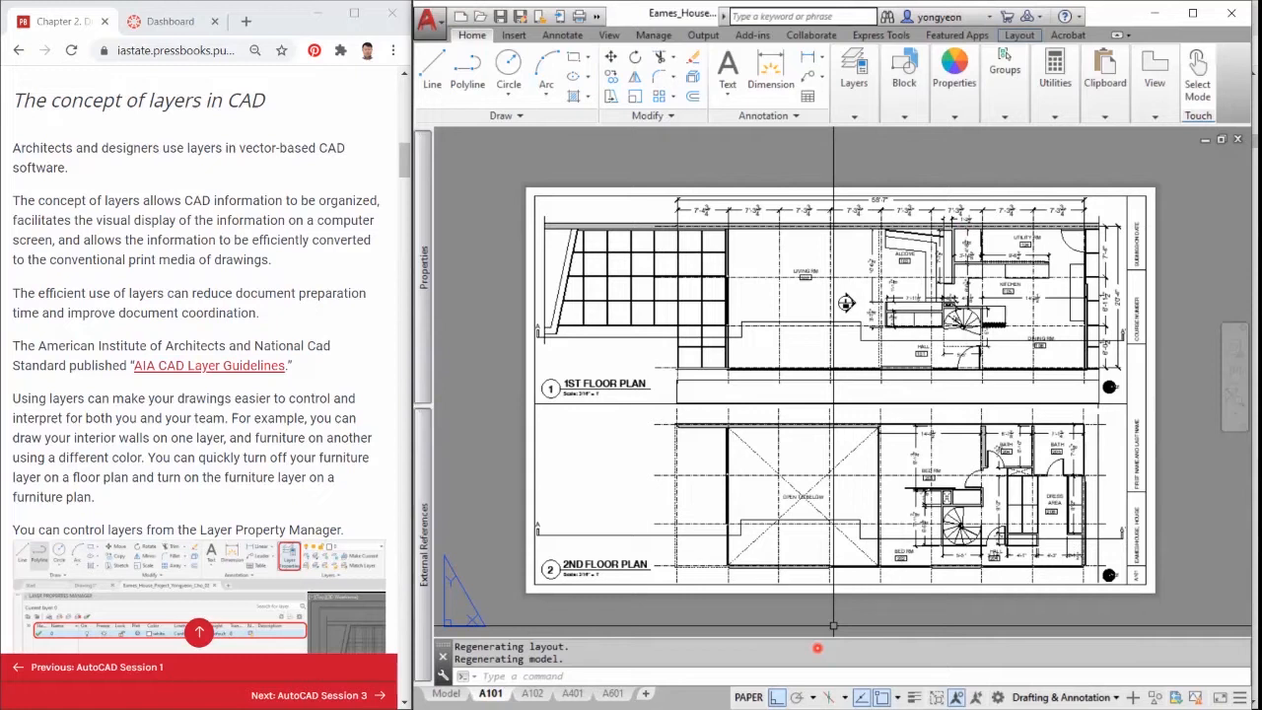
click(854, 79)
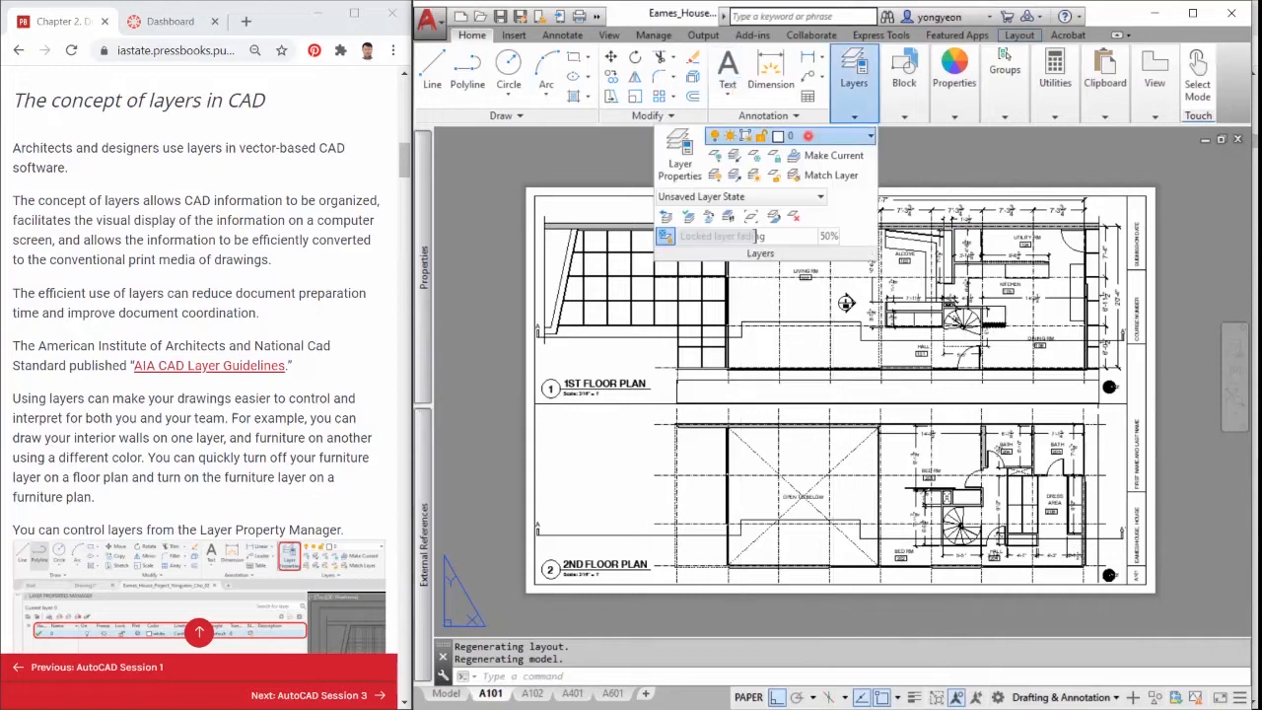
click(804, 135)
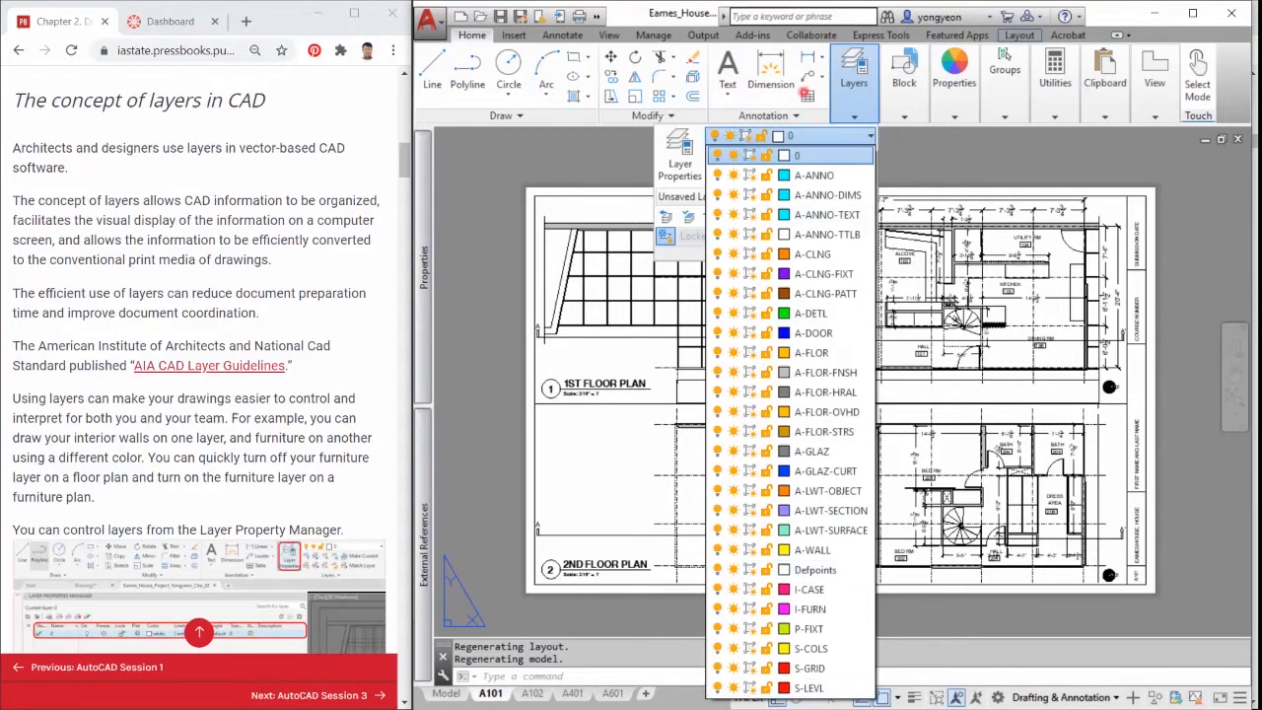
Open the Layer Properties Manager and inspect the on/off settings of layers 0 and A-ANNO.
click(855, 81)
click(679, 156)
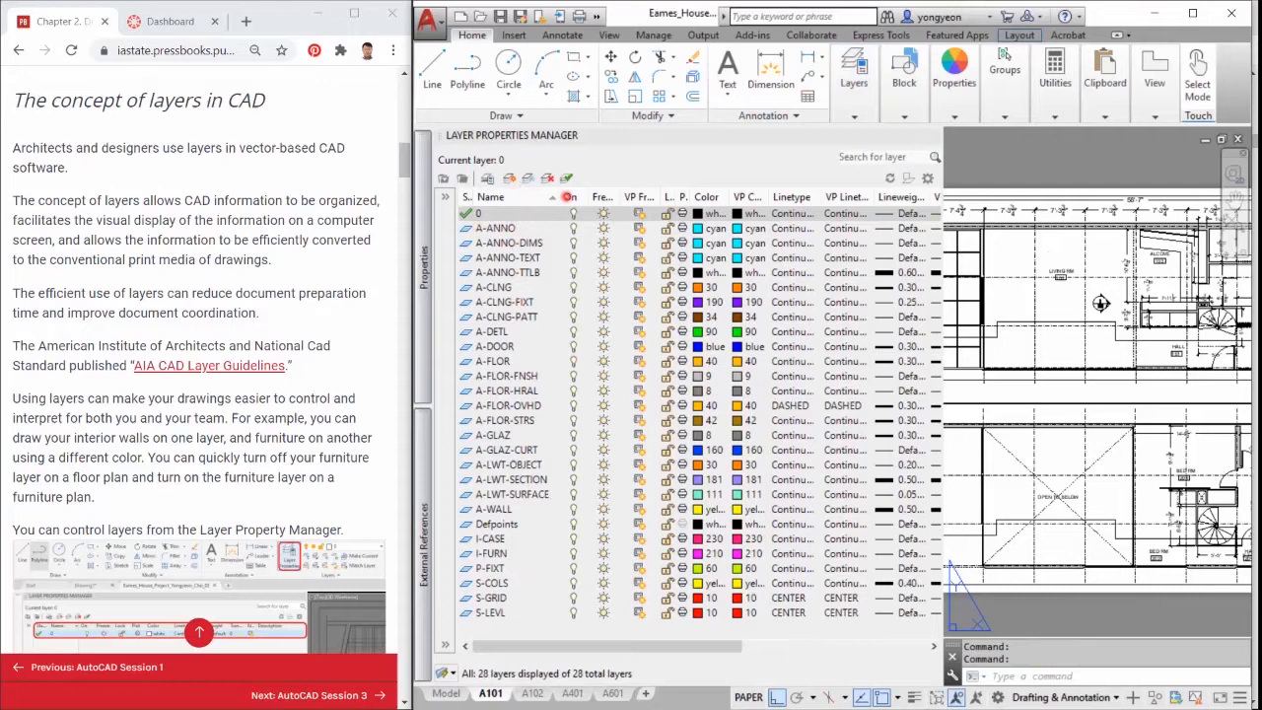
click(573, 213)
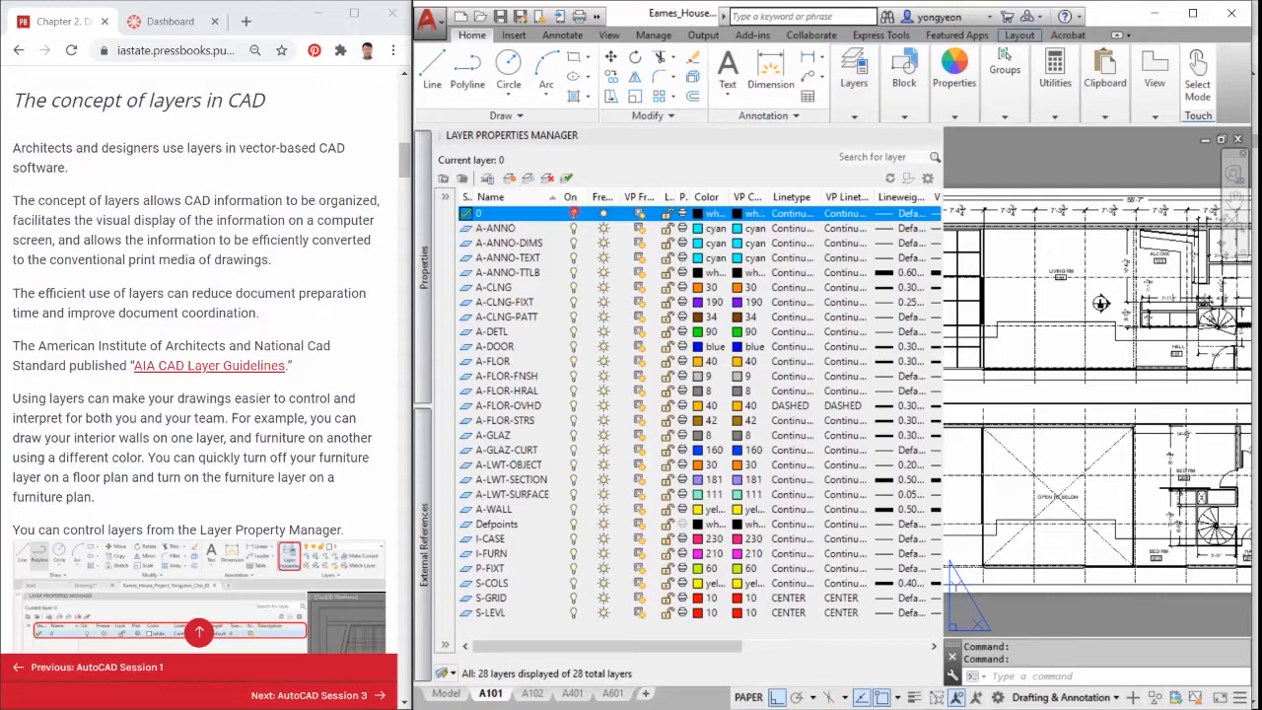
click(832, 250)
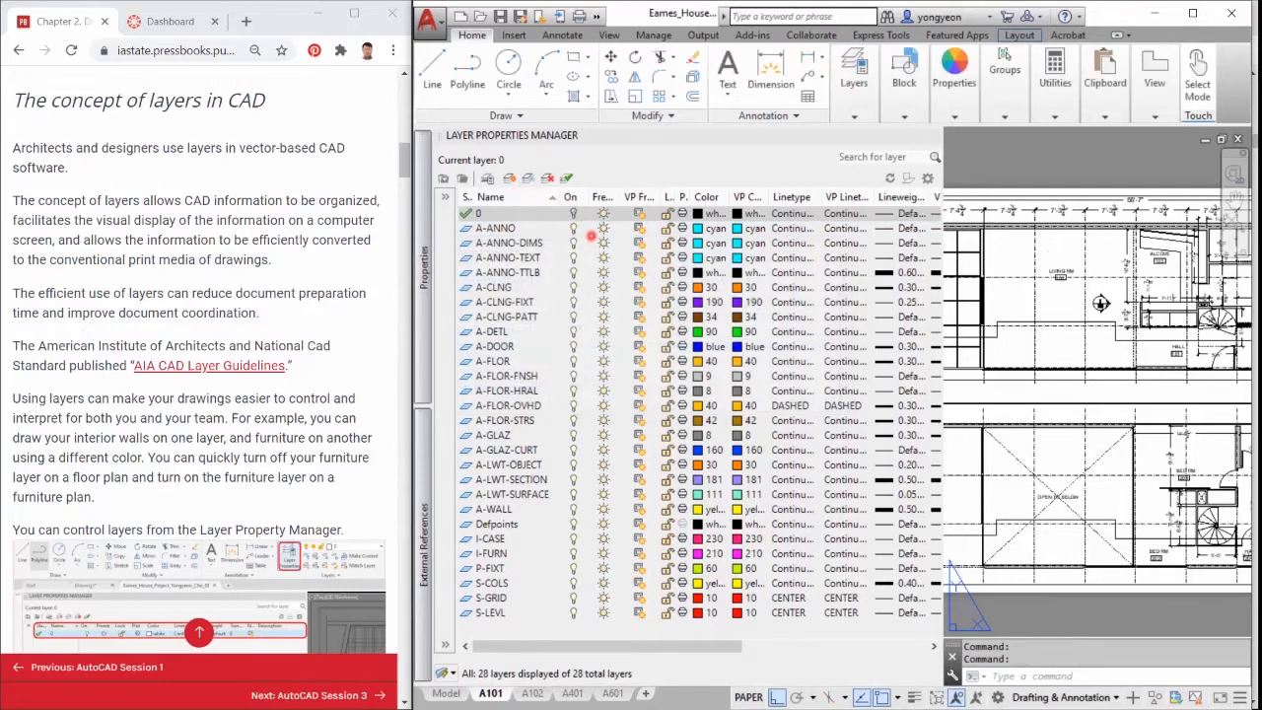
click(571, 213)
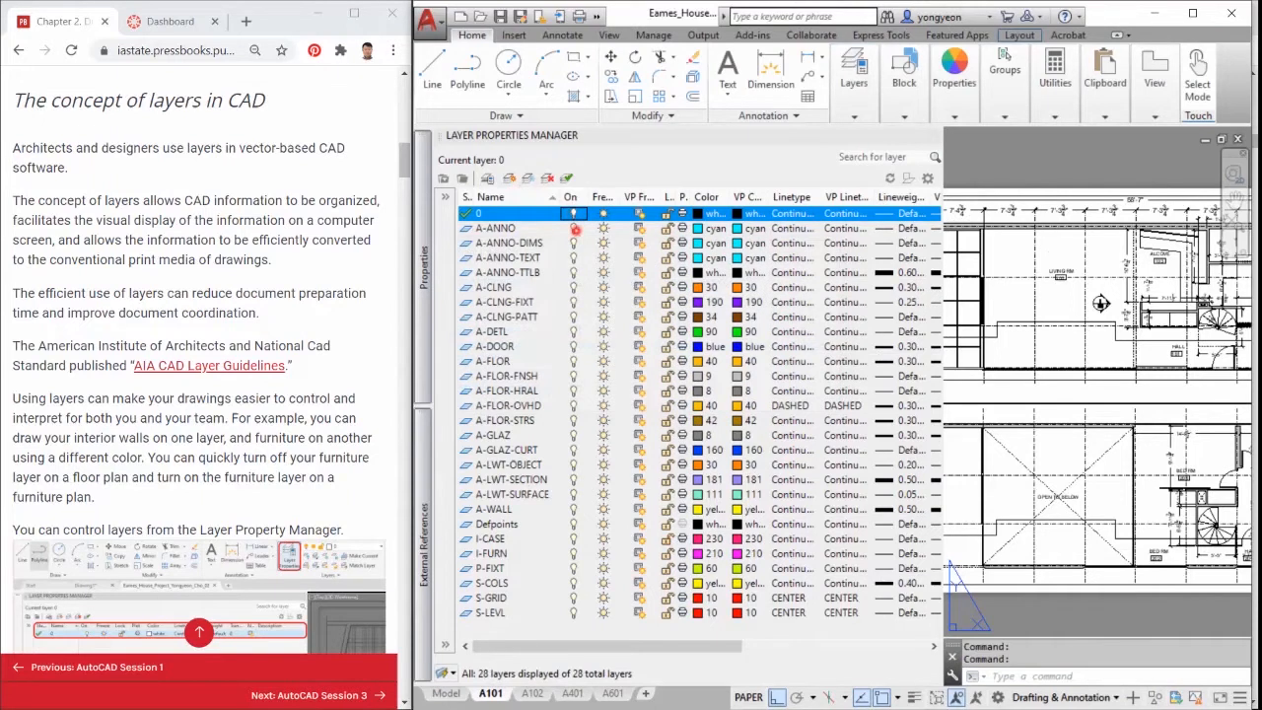
click(571, 228)
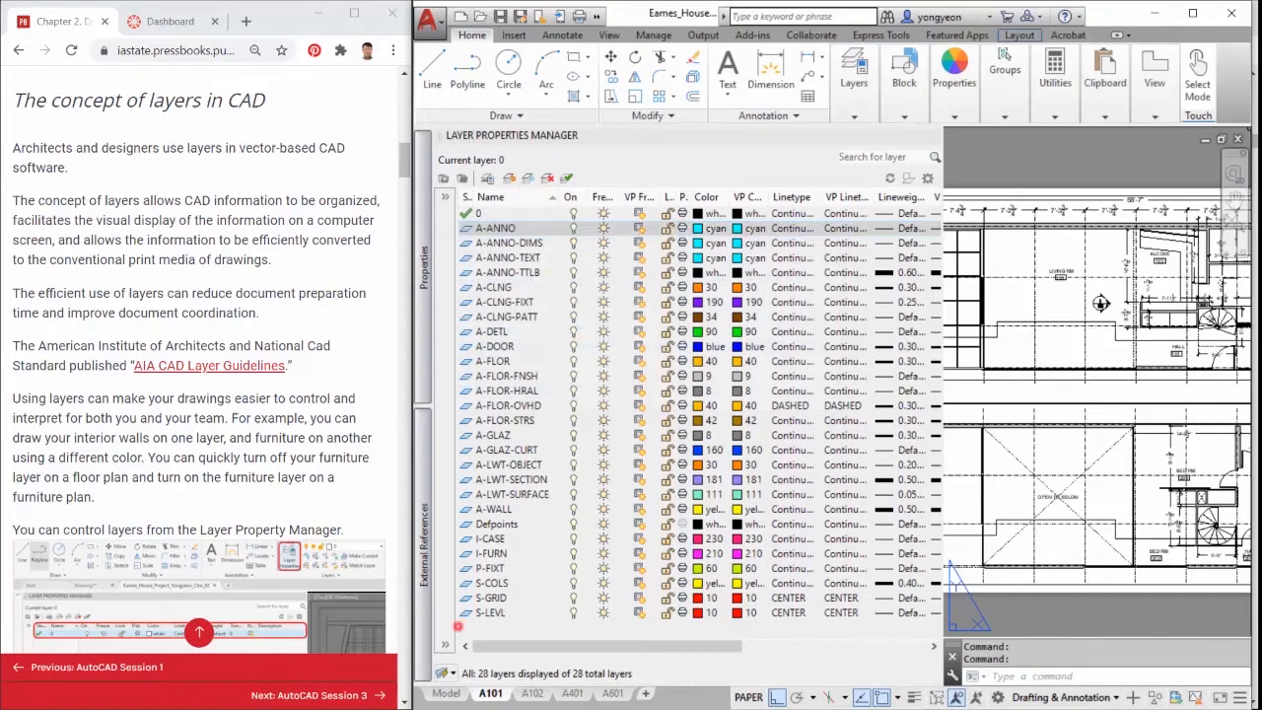
Return to model space and review the floor plans alongside their layer properties.
click(452, 680)
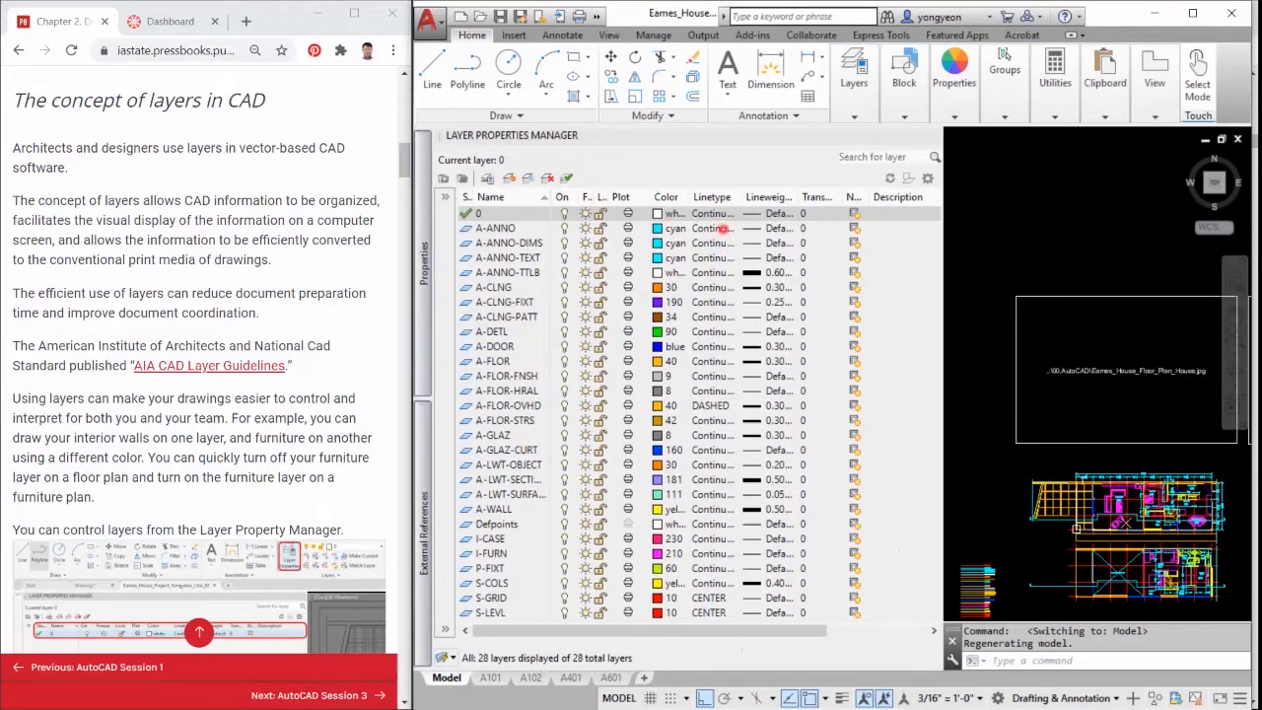
scroll(1093, 408, up, 5)
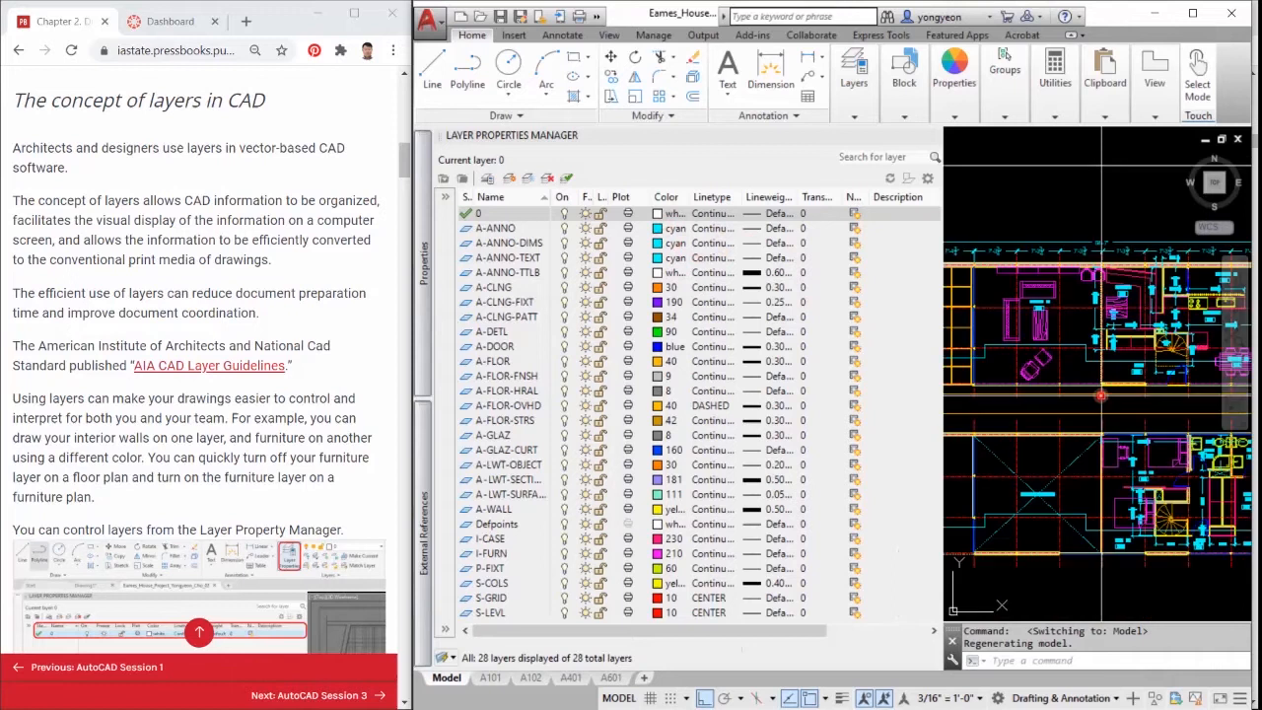
scroll(1093, 408, up, 1)
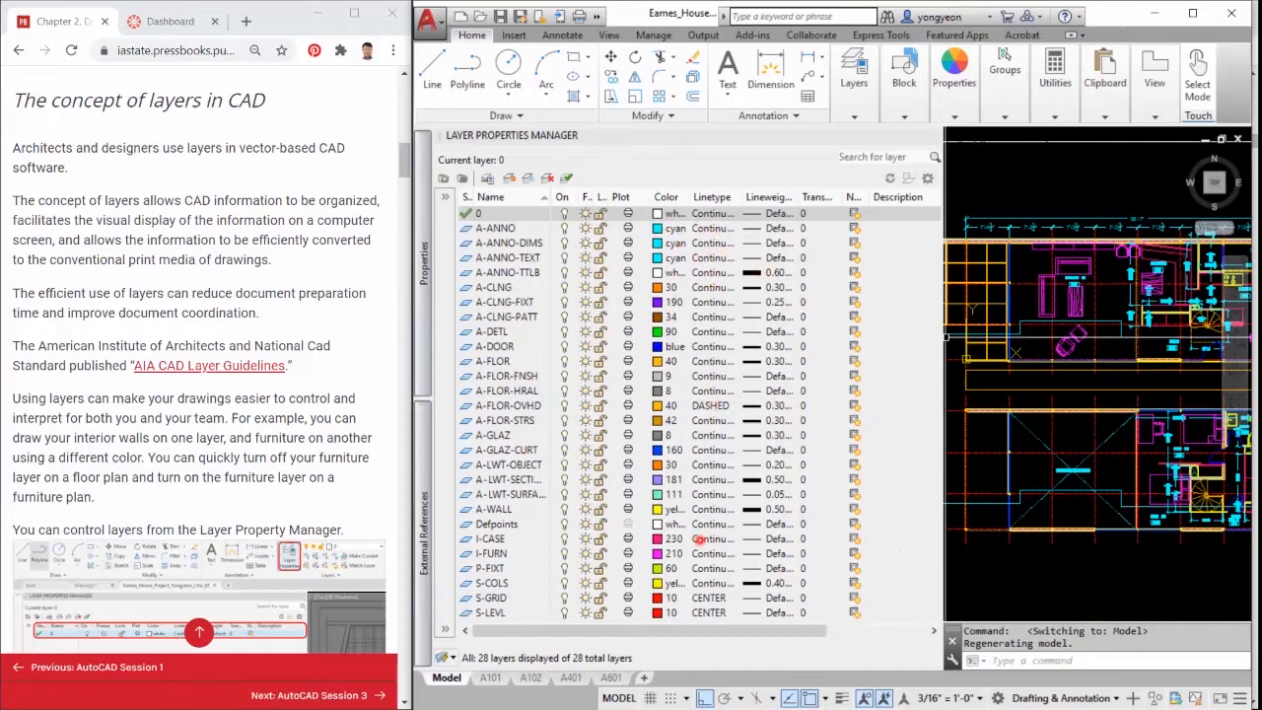
Switch to the other open drawing with only layer 0 and create a new layer named A-WALL.
key(ctrl+Tab)
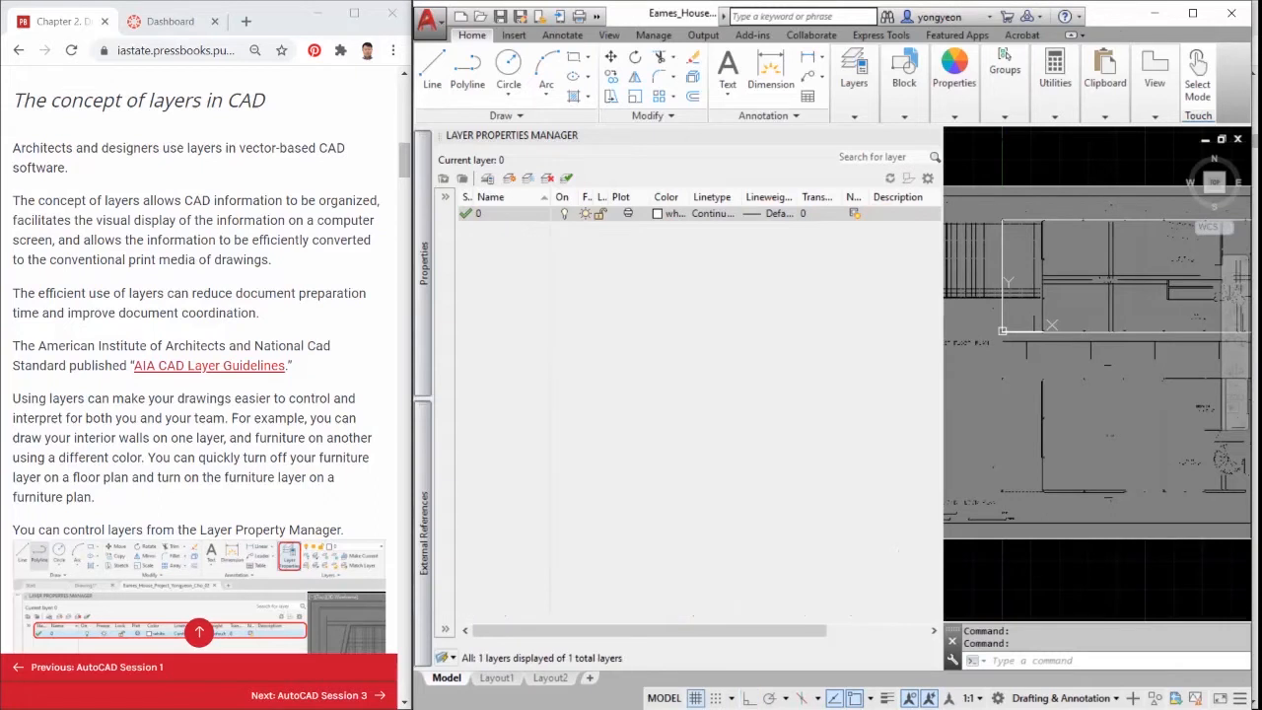
click(854, 71)
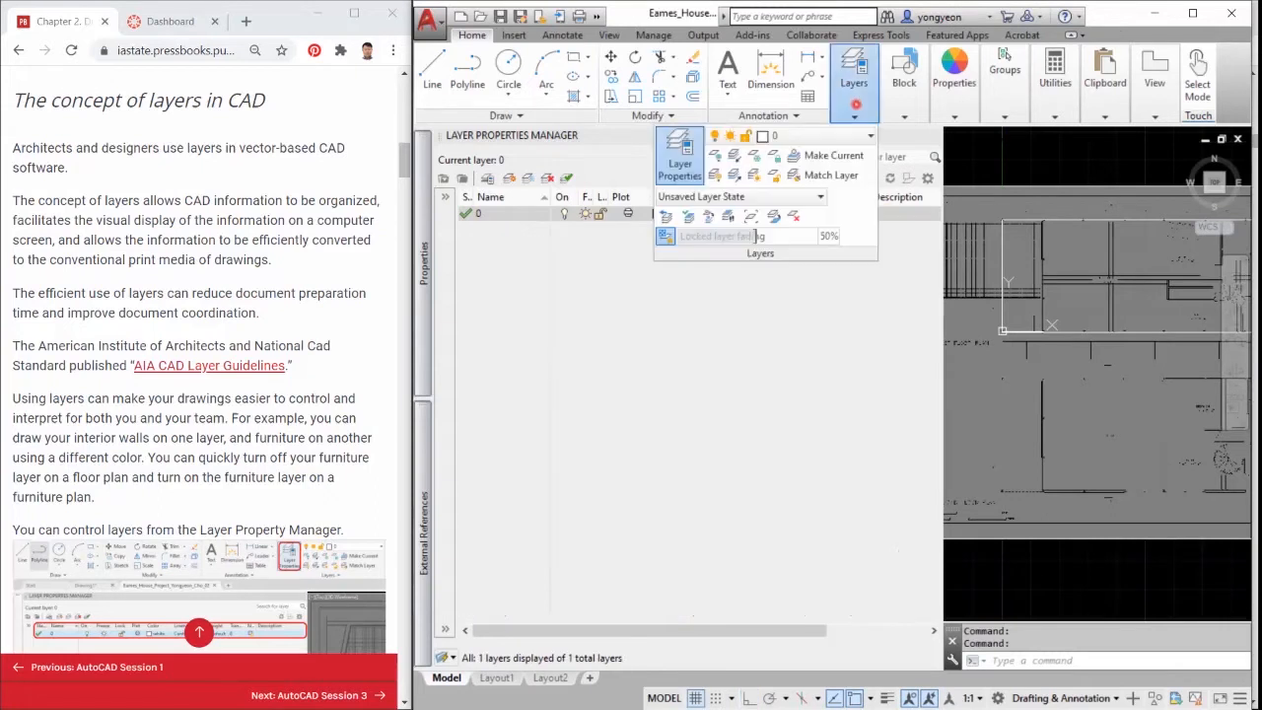
click(678, 165)
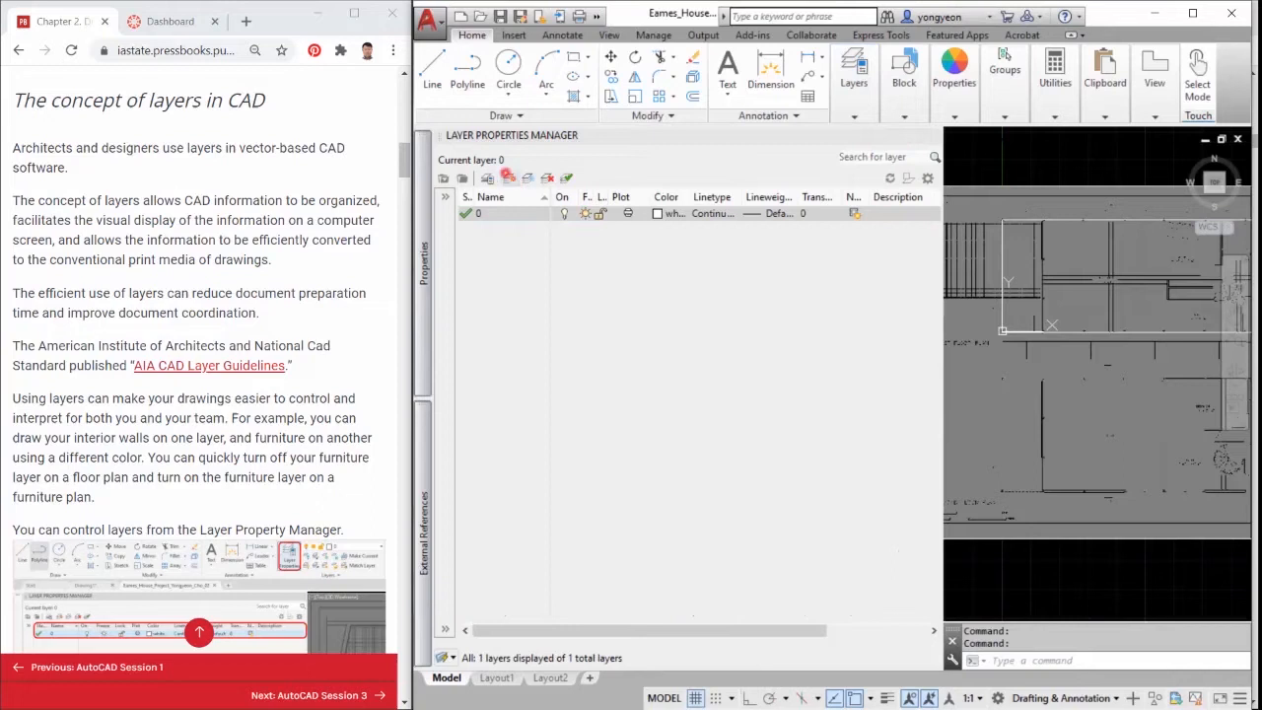
click(508, 178)
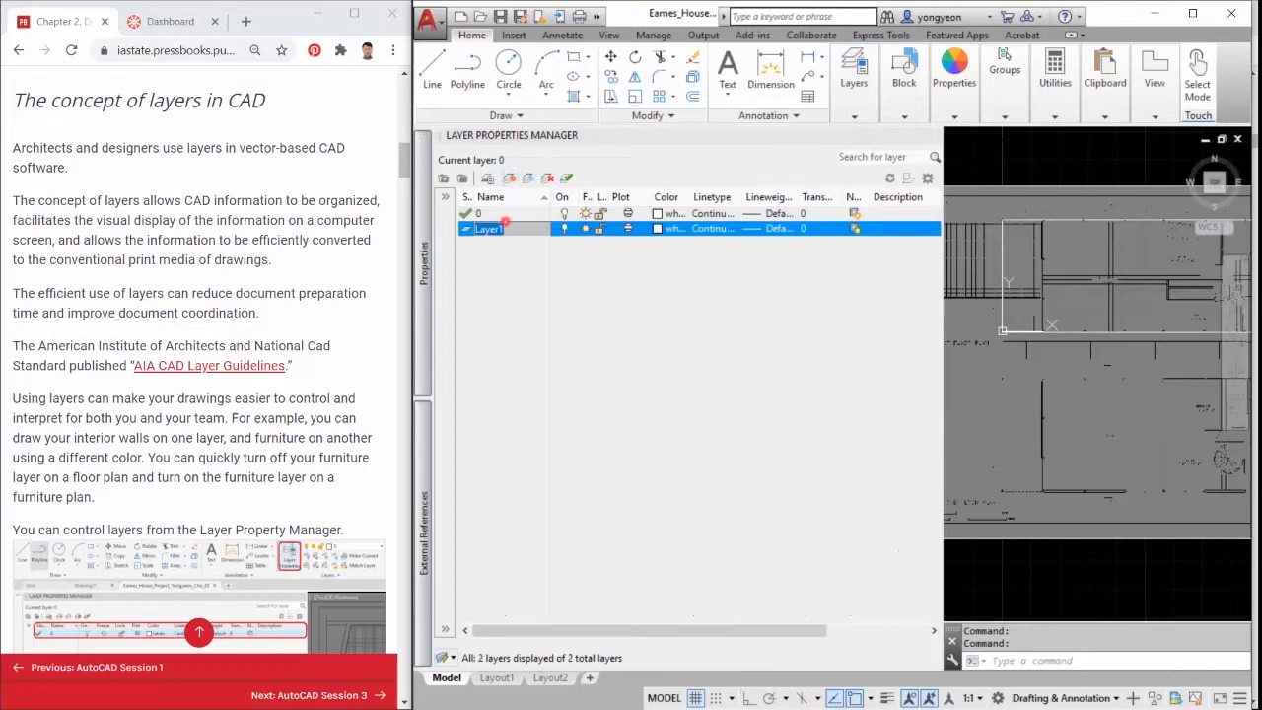
text(A-WALL)
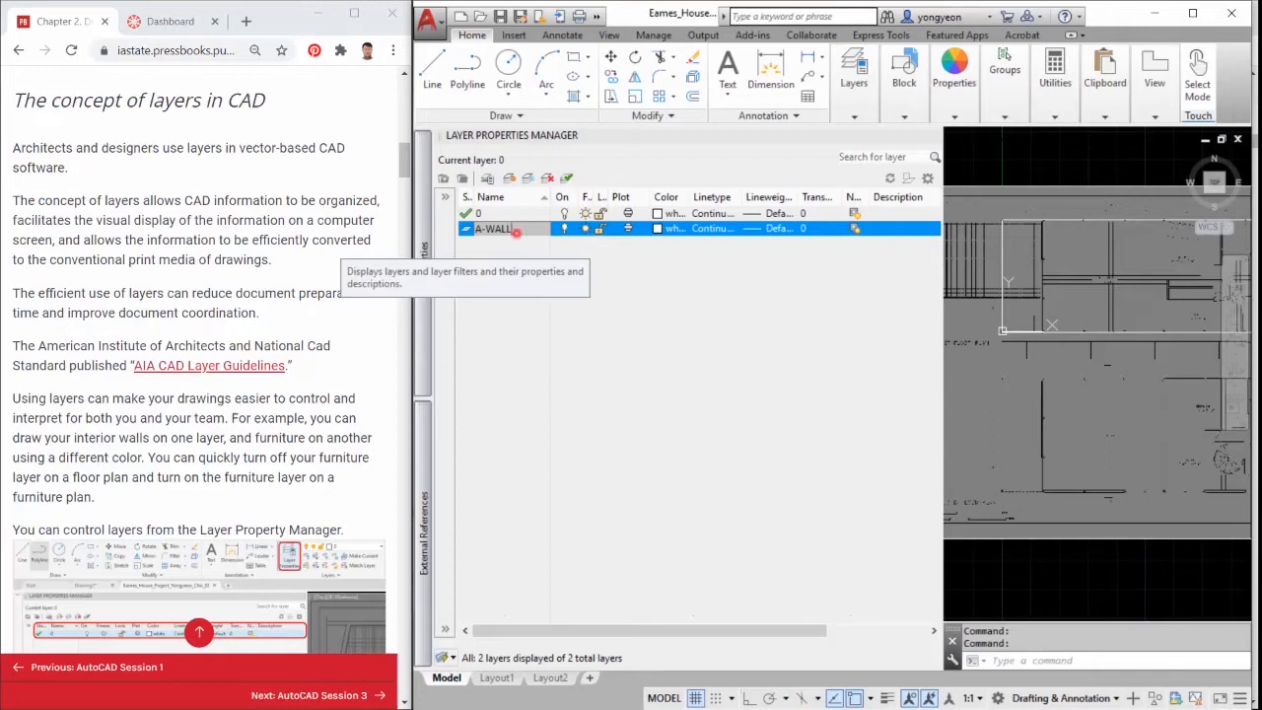
double_click(517, 231)
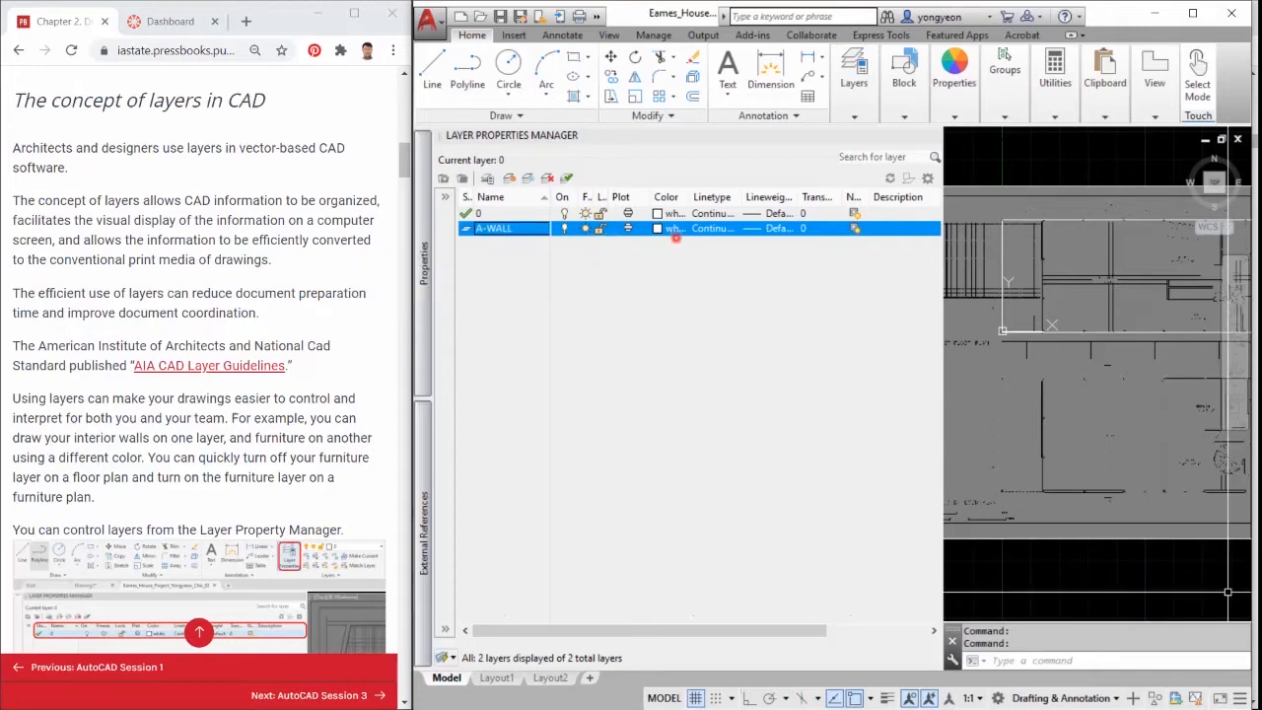
Set the A-WALL layer's color to yellow.
click(670, 227)
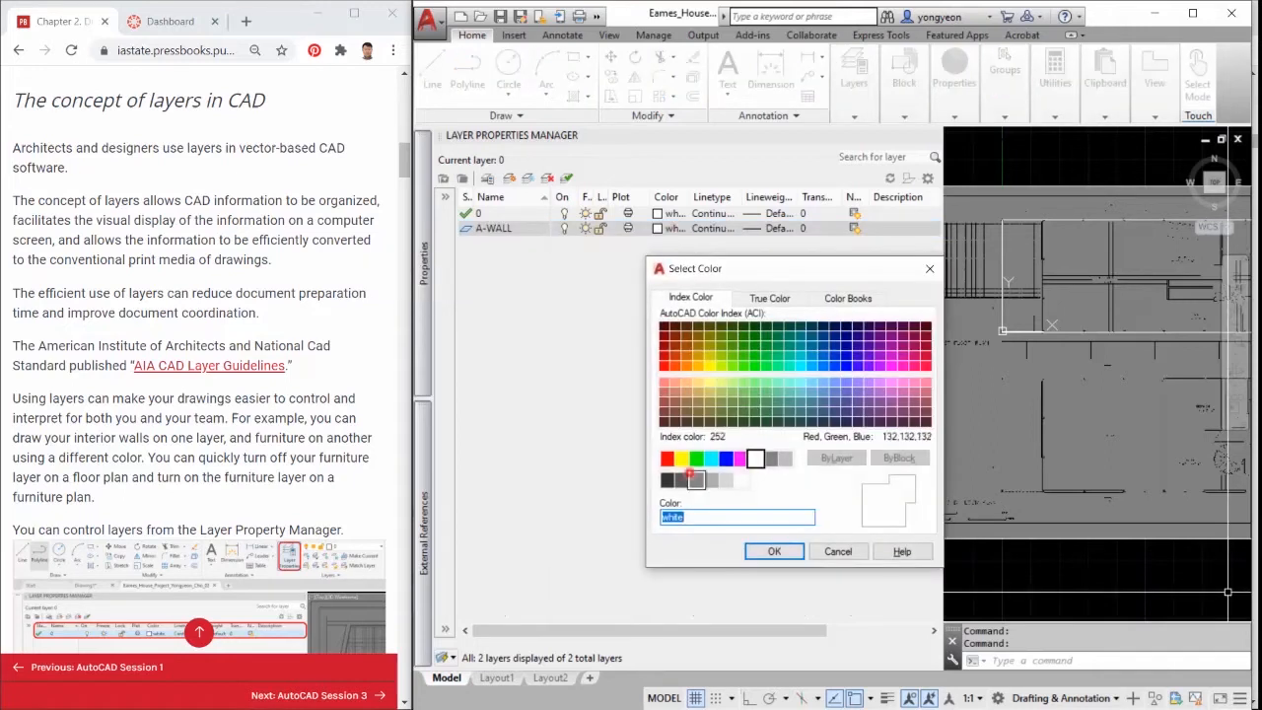
click(681, 457)
click(784, 554)
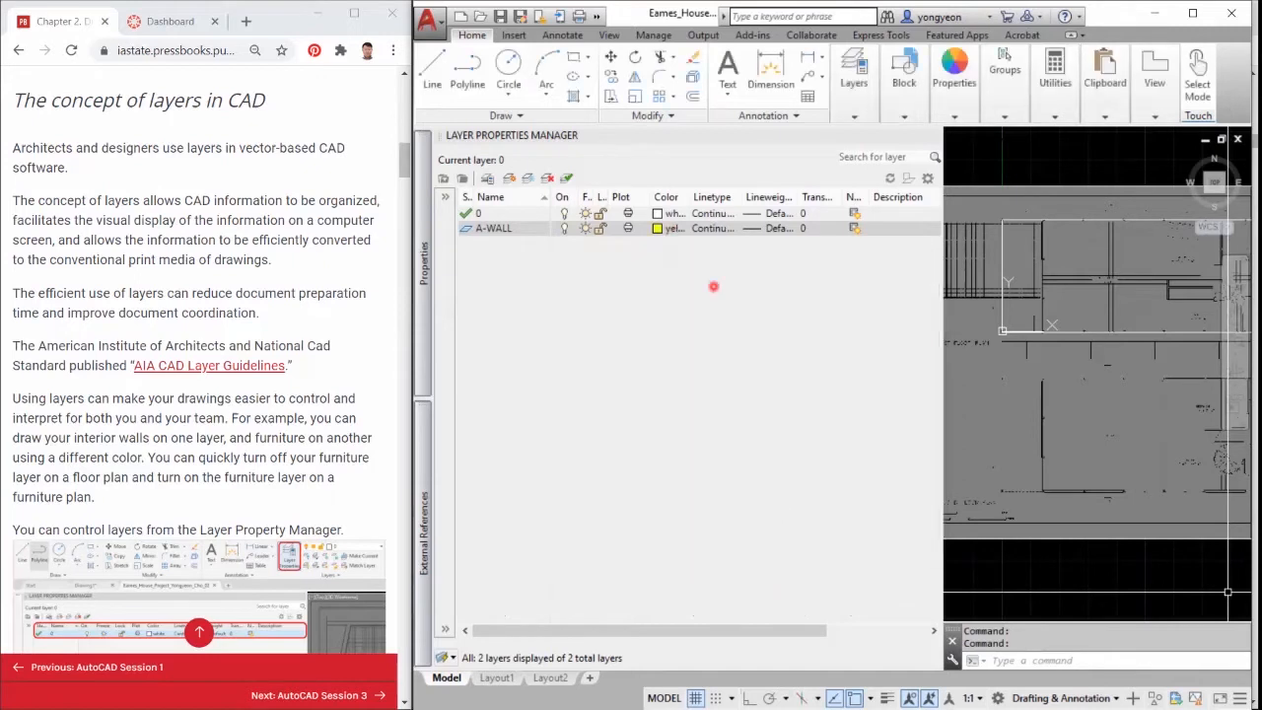
Set the A-WALL layer's lineweight to 0.50 mm.
click(761, 229)
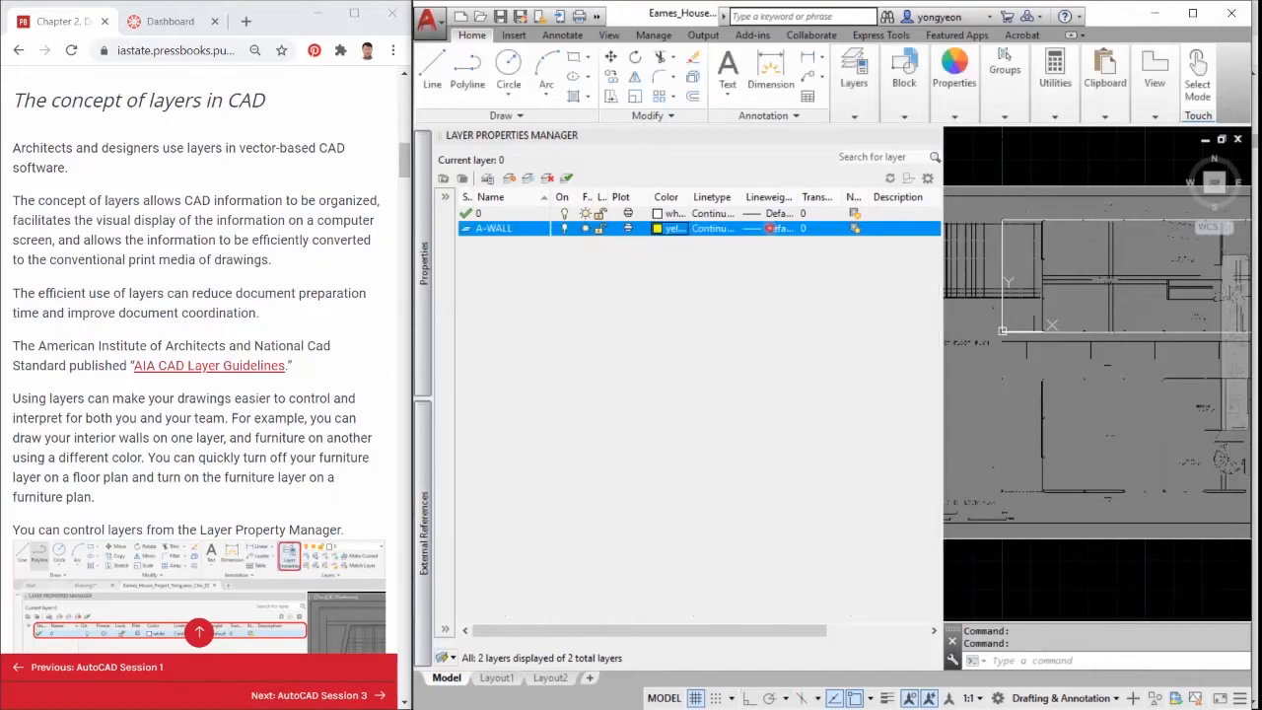
scroll(895, 357, down, 3)
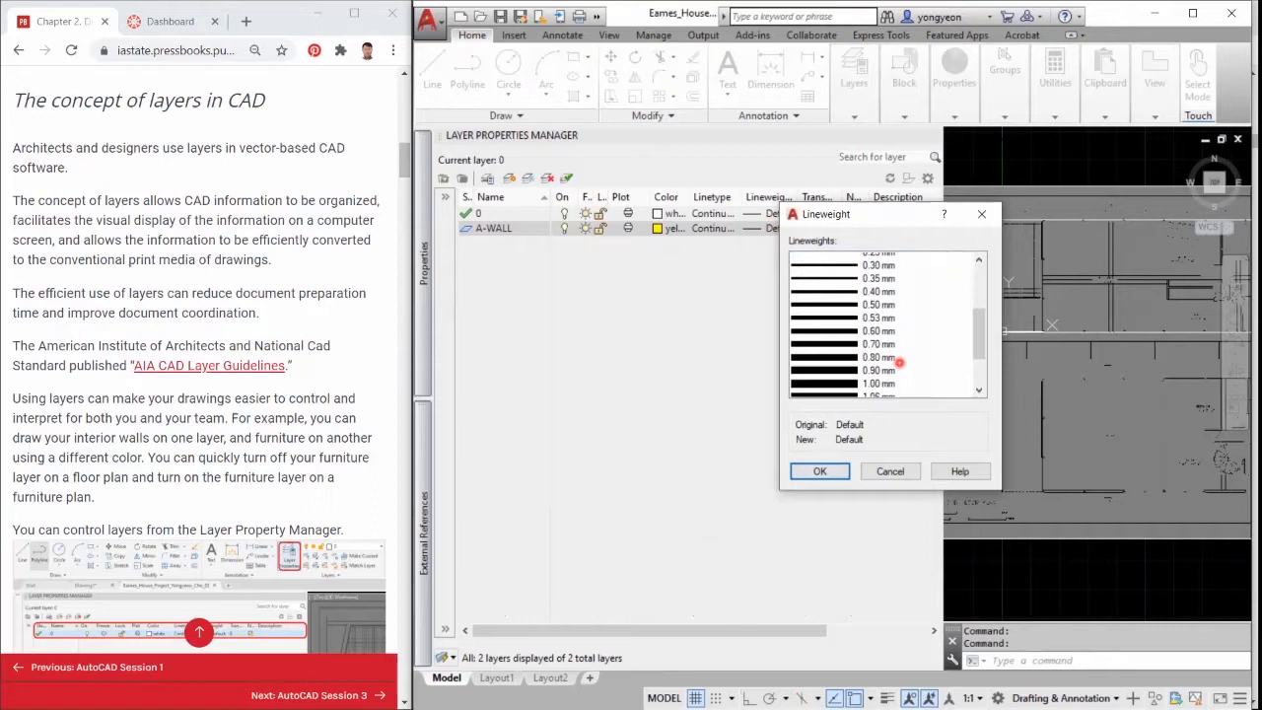
click(875, 297)
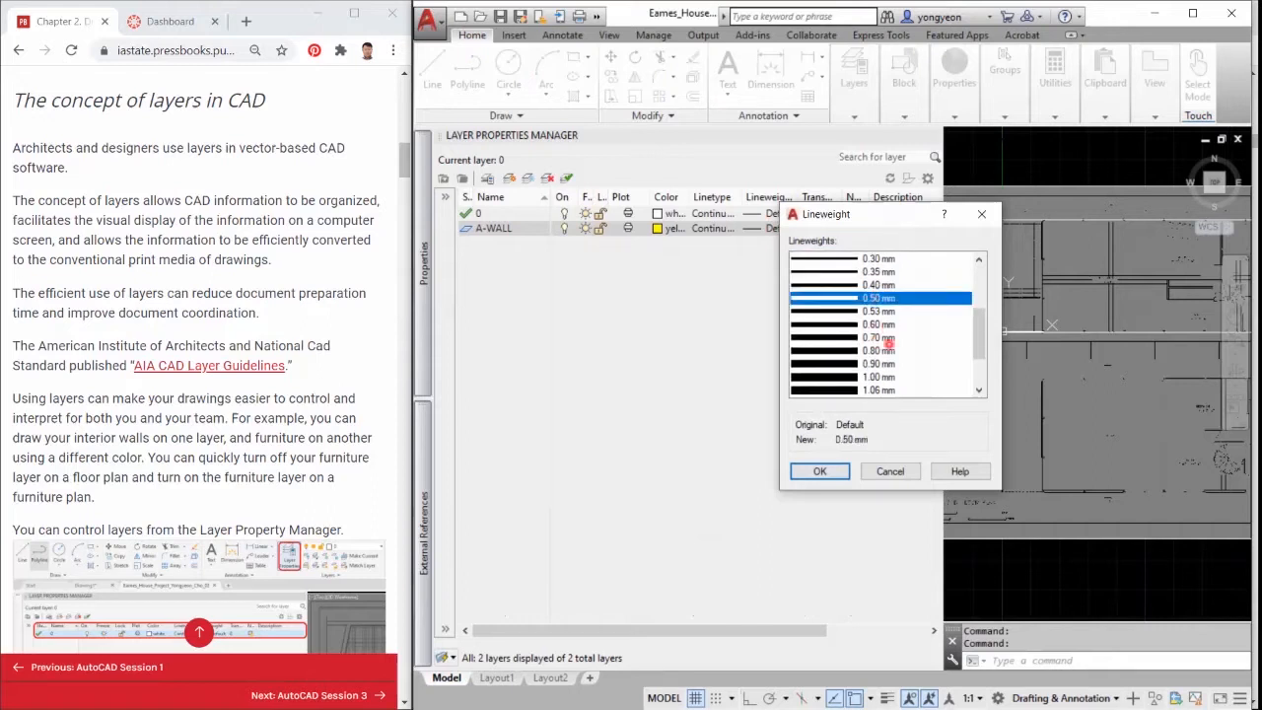
click(827, 471)
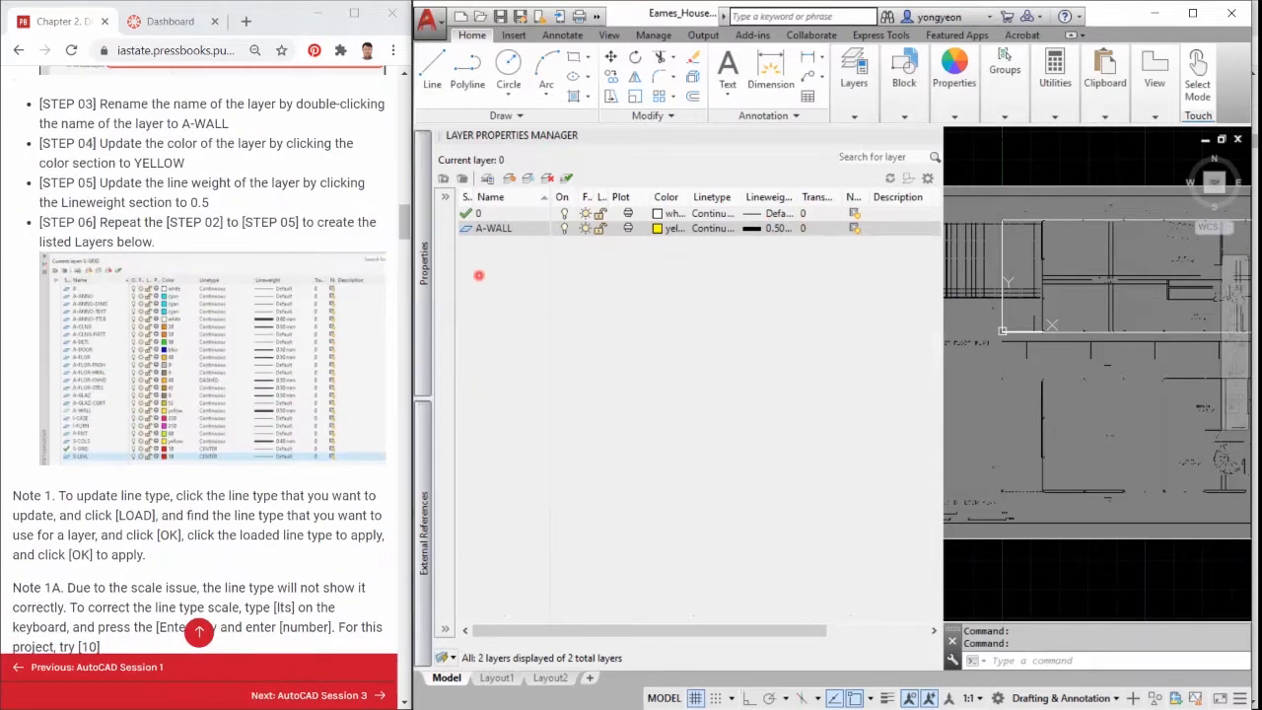
Create a layer named A-ANNO-DIMS with cyan color and the default lineweight.
click(509, 177)
text(A-ANNO-DIMS)
click(665, 243)
click(713, 456)
click(801, 553)
click(765, 244)
click(876, 258)
click(819, 471)
Add two more cyan layers with default lineweight, named A-ANNO-TEXT and A-ANNO-TTLB.
click(509, 178)
text(ANNO-TEXT)
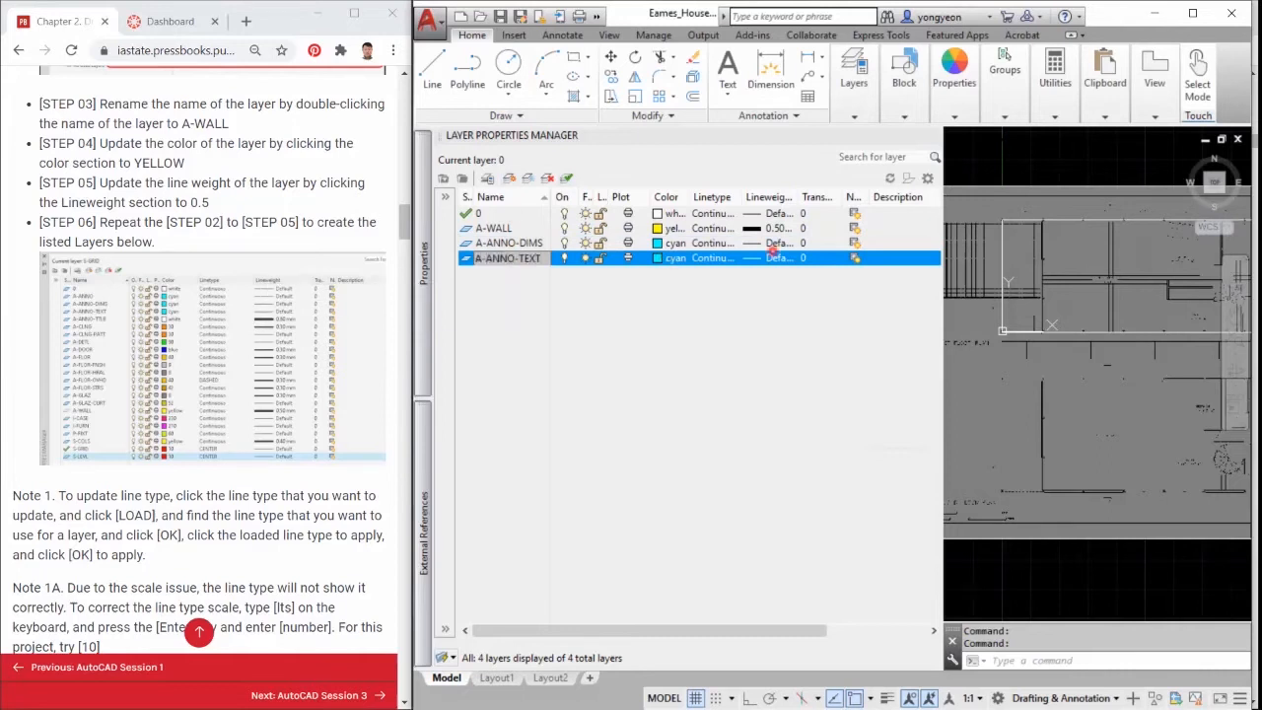
click(509, 177)
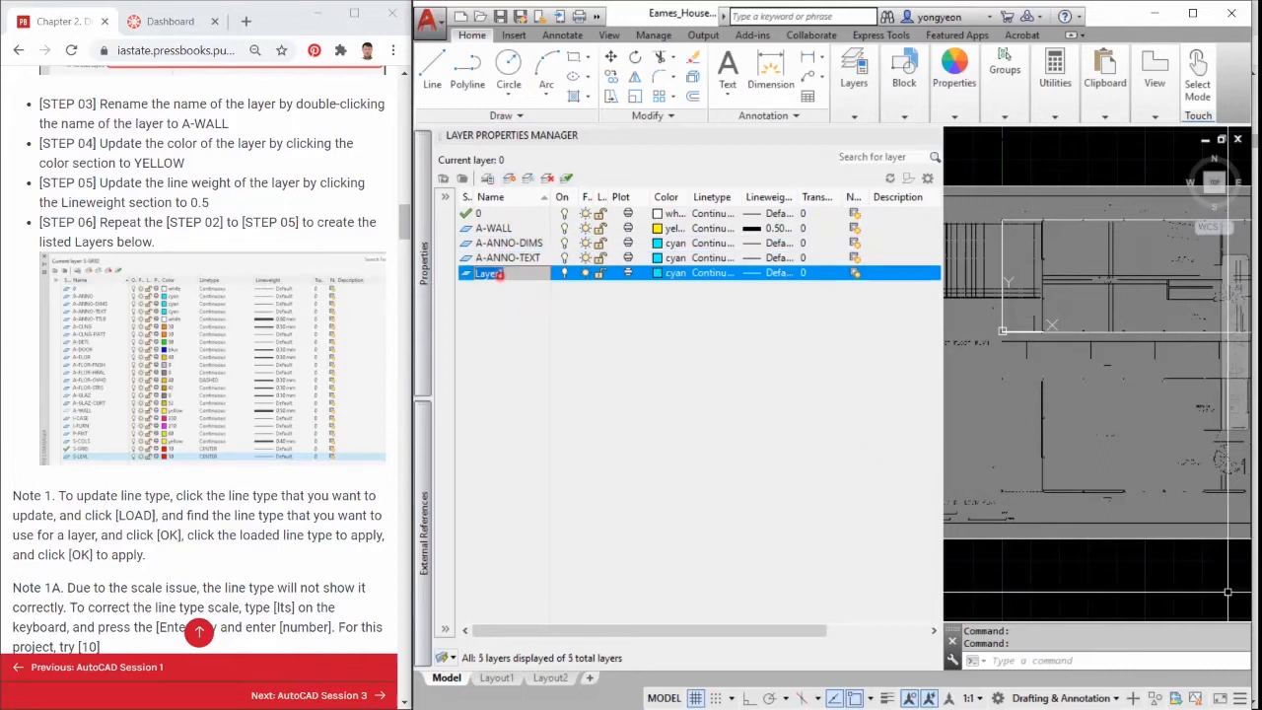
text(A-ANNO-TTLB)
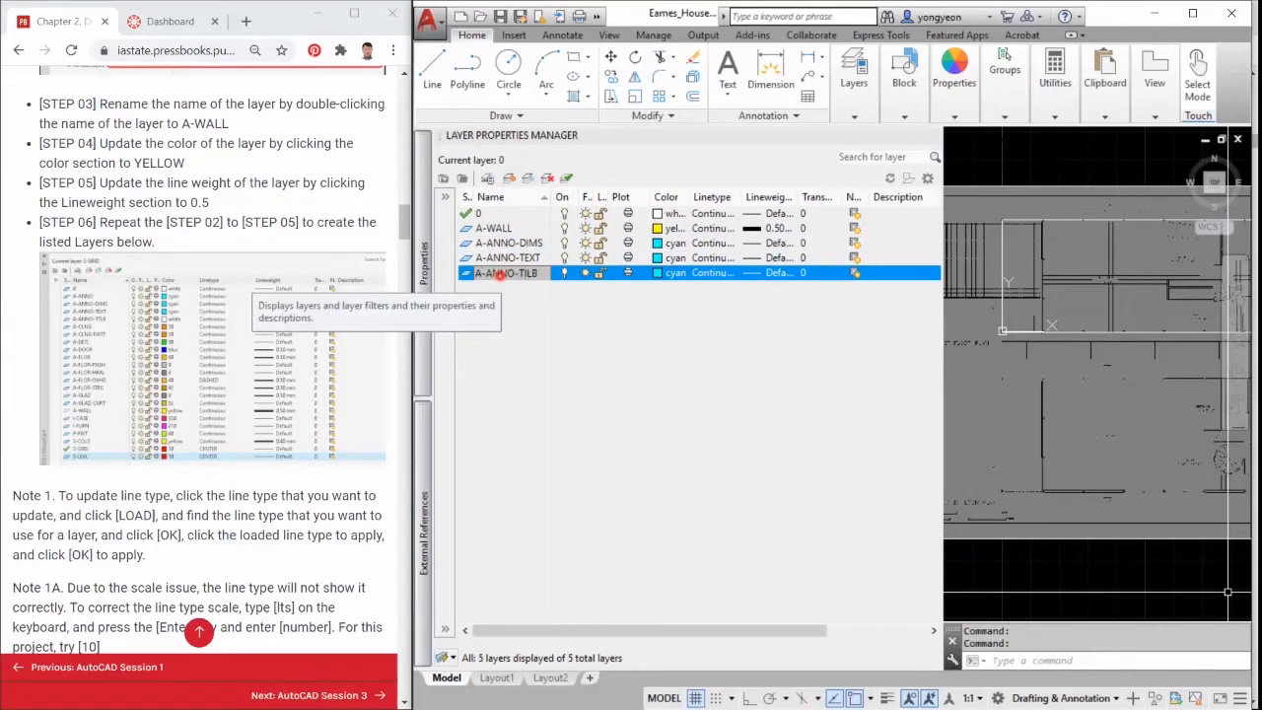
click(540, 326)
drag(414, 424, 446, 414)
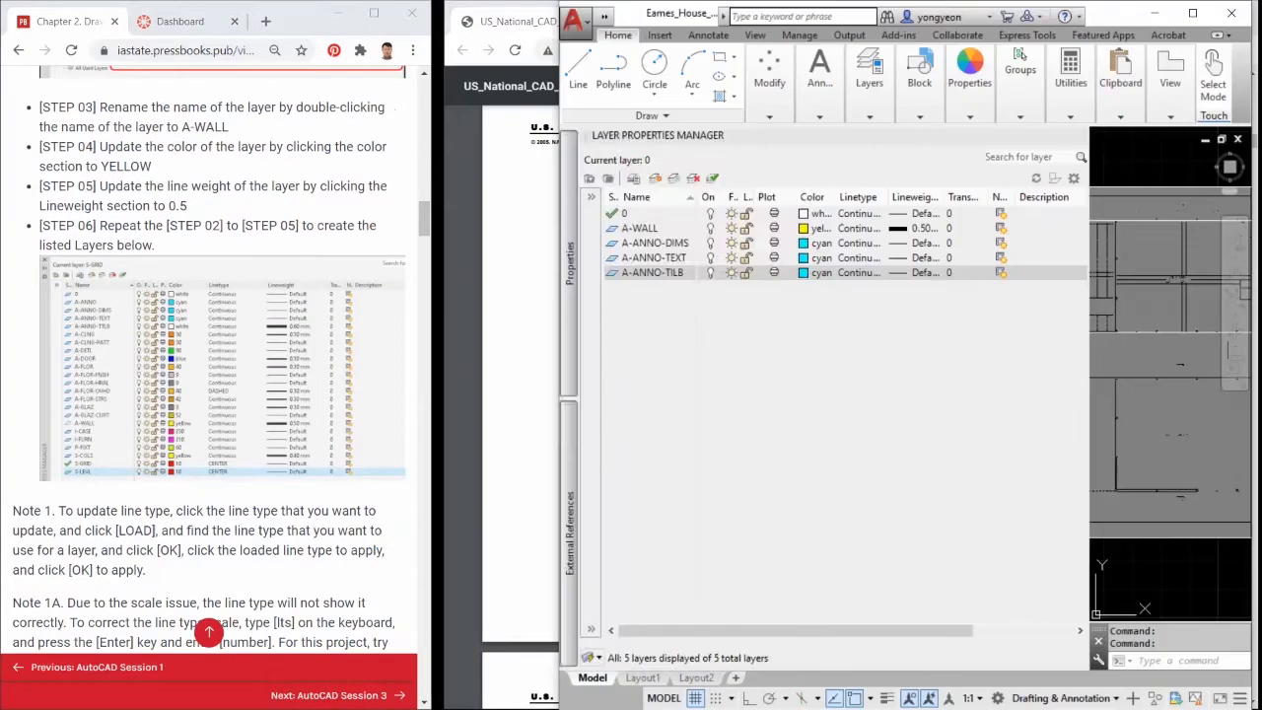
click(532, 272)
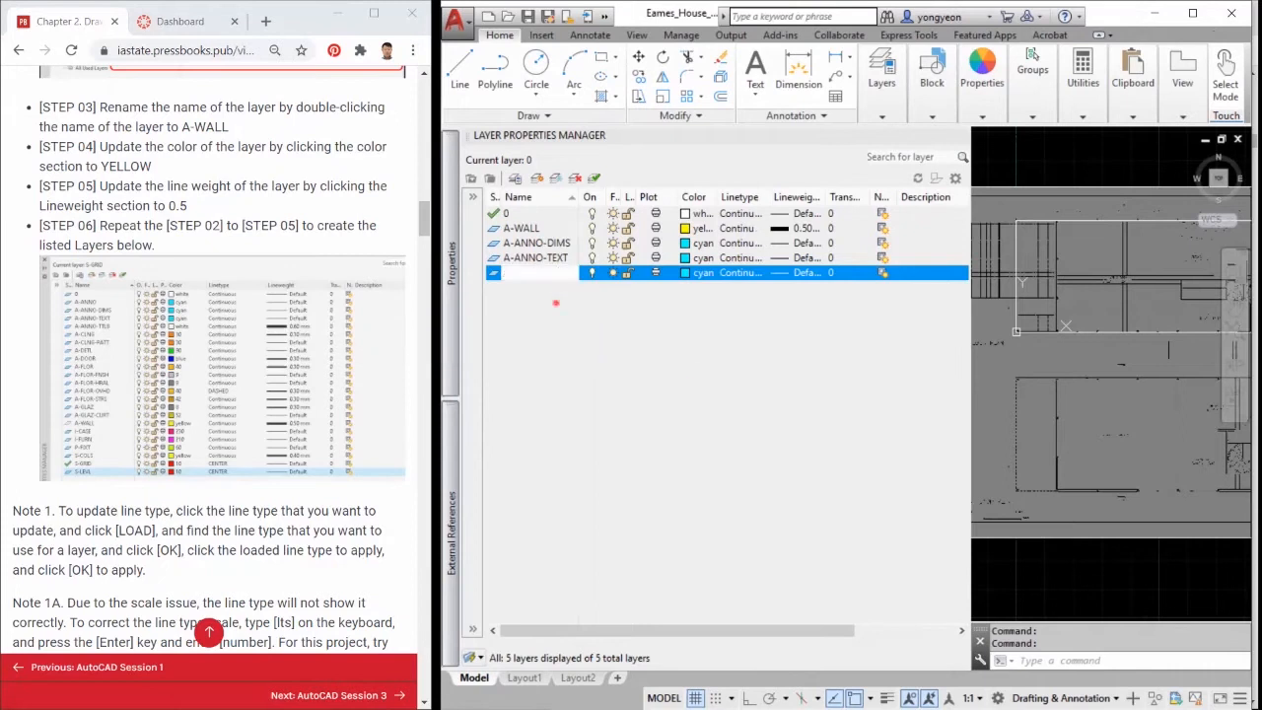
Create a layer named A-CLNG and set its color to index 30.
click(536, 177)
text(A-CLNG)
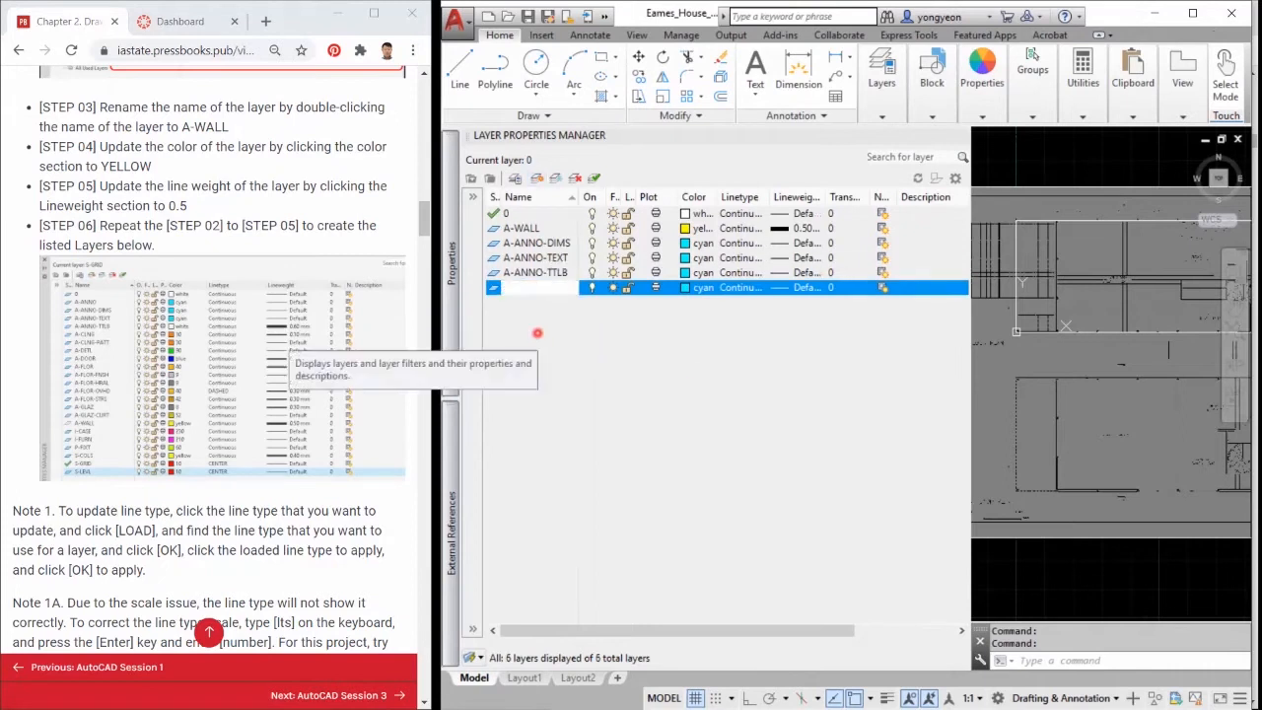
key(Return)
click(698, 287)
click(680, 360)
click(775, 551)
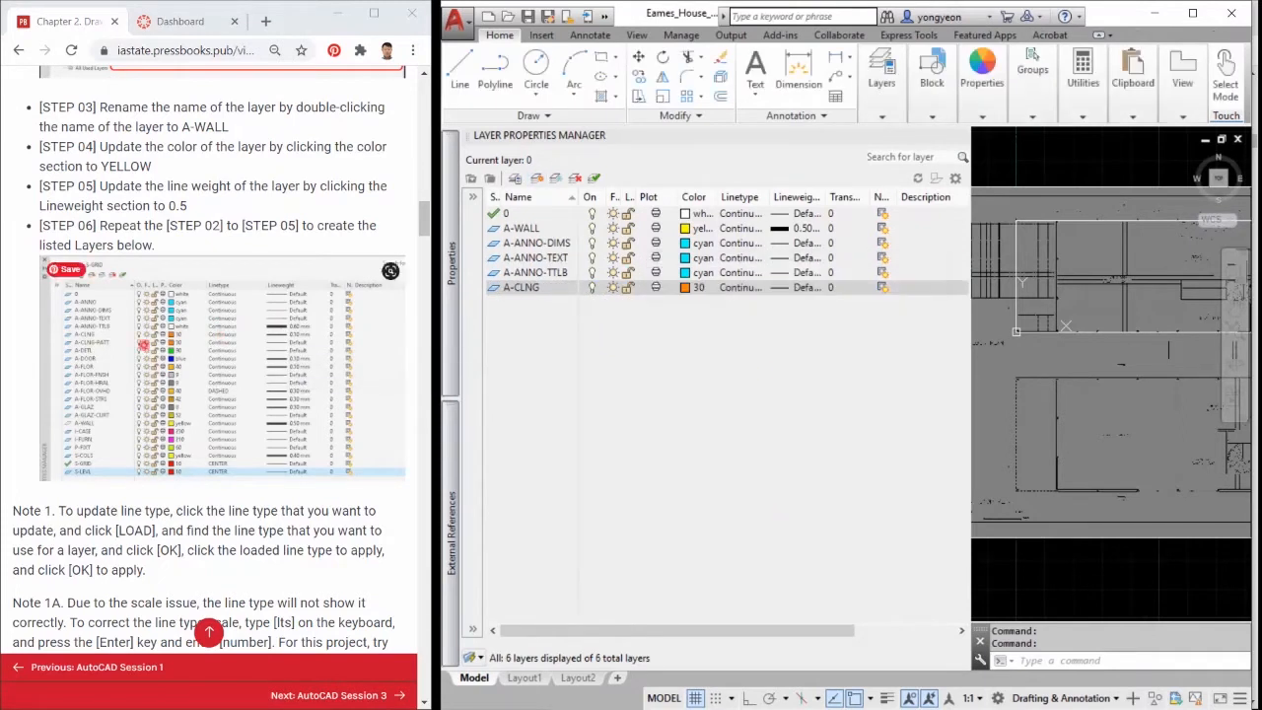
Set the lineweight of A-ANNO-TTLB to 0.60 mm and that of A-CLNG to 0.30 mm.
click(811, 274)
scroll(888, 375, down, 2)
click(893, 378)
click(820, 471)
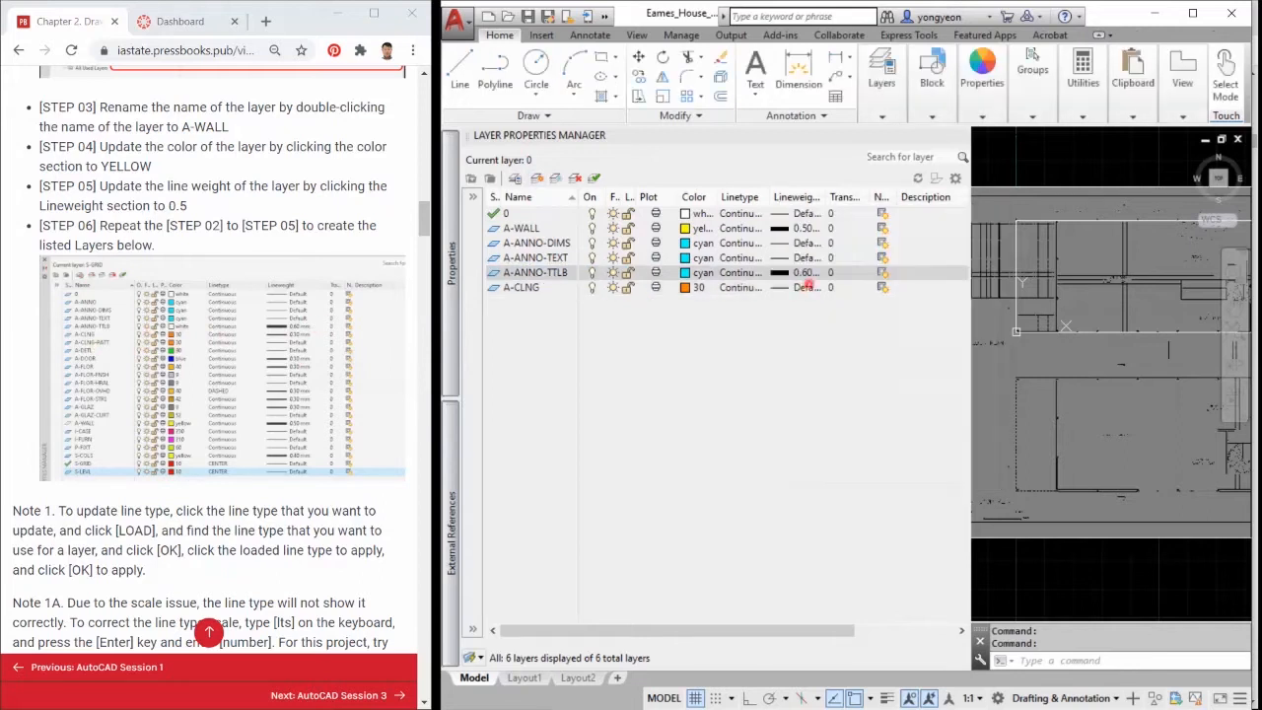
click(805, 287)
click(843, 377)
click(819, 471)
Create a layer named A-CLNG-PATT in color 30 with the default lineweight.
click(537, 178)
text(A-CLNG-PATT)
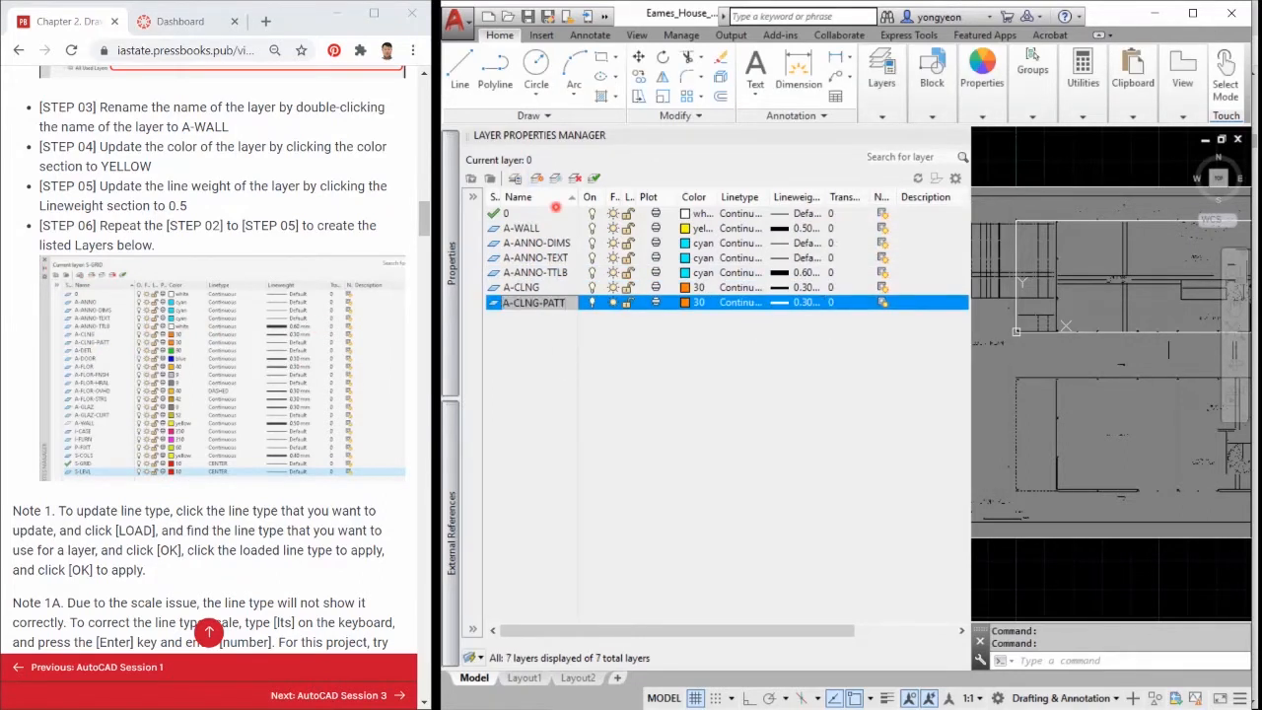
click(803, 302)
click(820, 471)
Create a layer named A-DETL and set its color to index 90.
click(536, 177)
text(A-DETL)
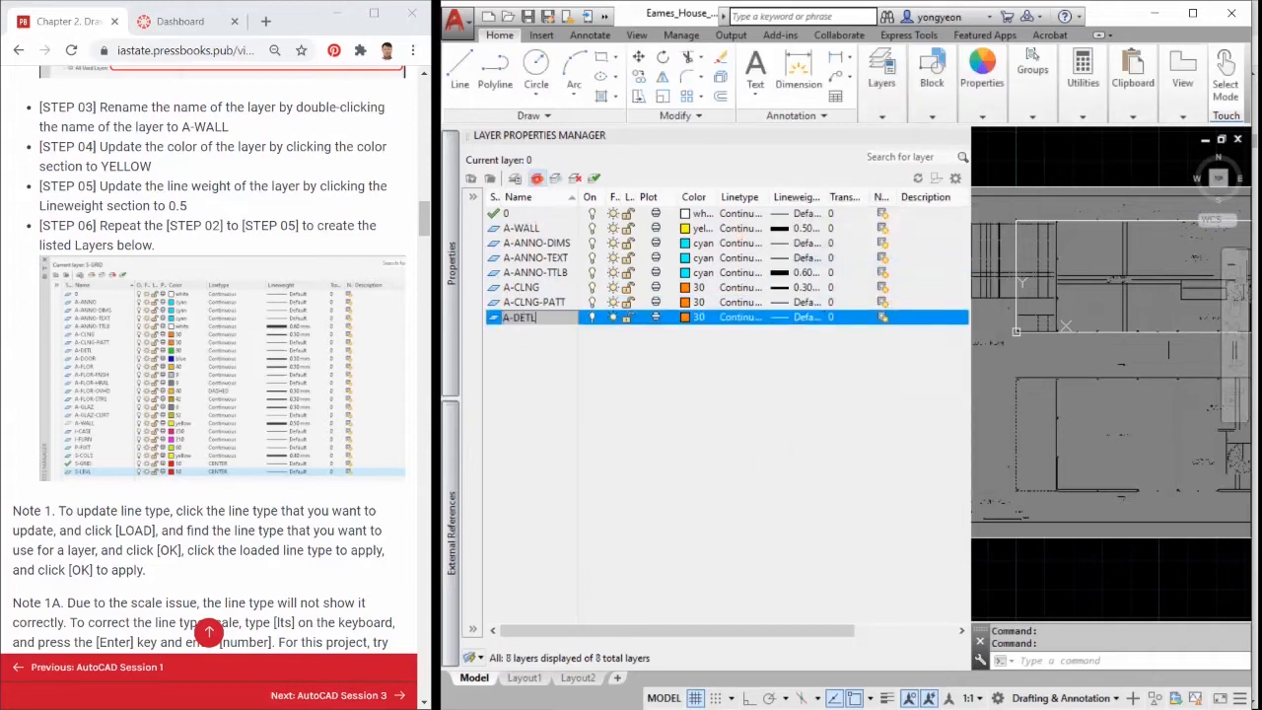
click(688, 317)
click(754, 366)
click(775, 551)
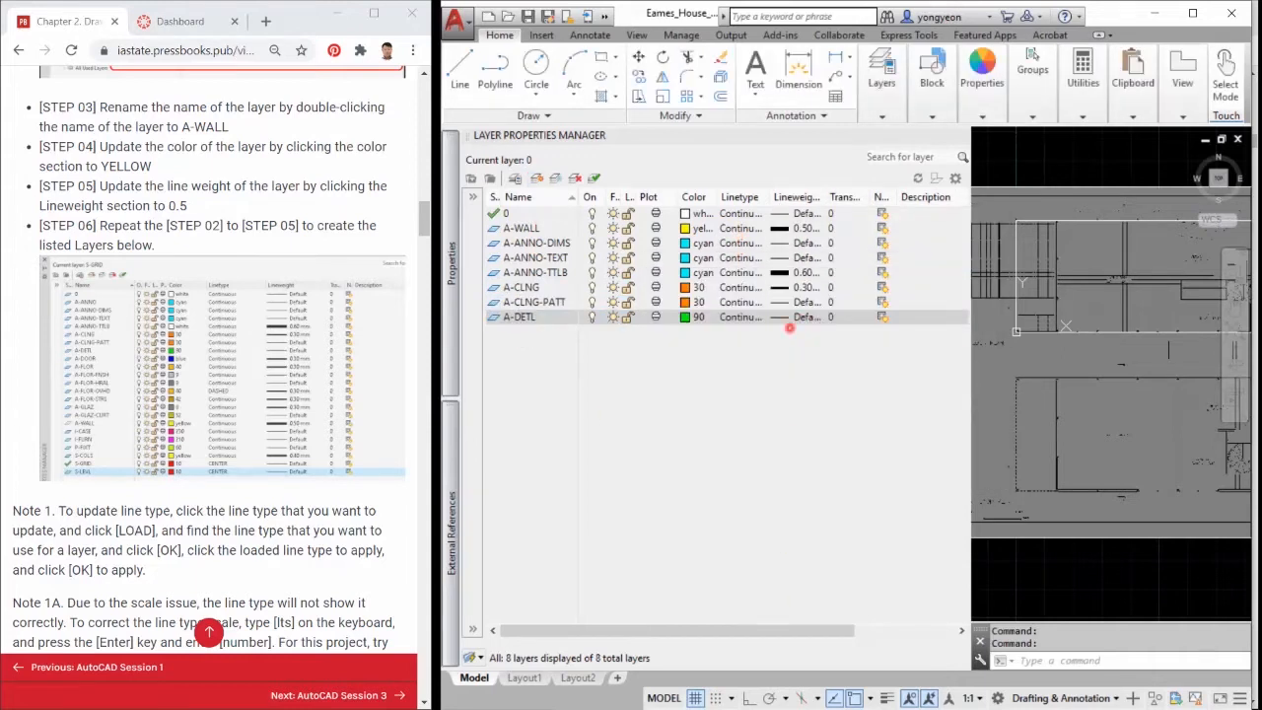
Create a layer named A-DOOR with blue color and a 0.30 mm lineweight.
click(536, 178)
text(A-DOOR)
click(693, 332)
click(706, 452)
click(775, 552)
click(800, 332)
click(861, 377)
click(819, 471)
Create a layer named A-FLOR in color 40, keeping the 0.30 mm lineweight.
click(537, 177)
text(A-FLOR)
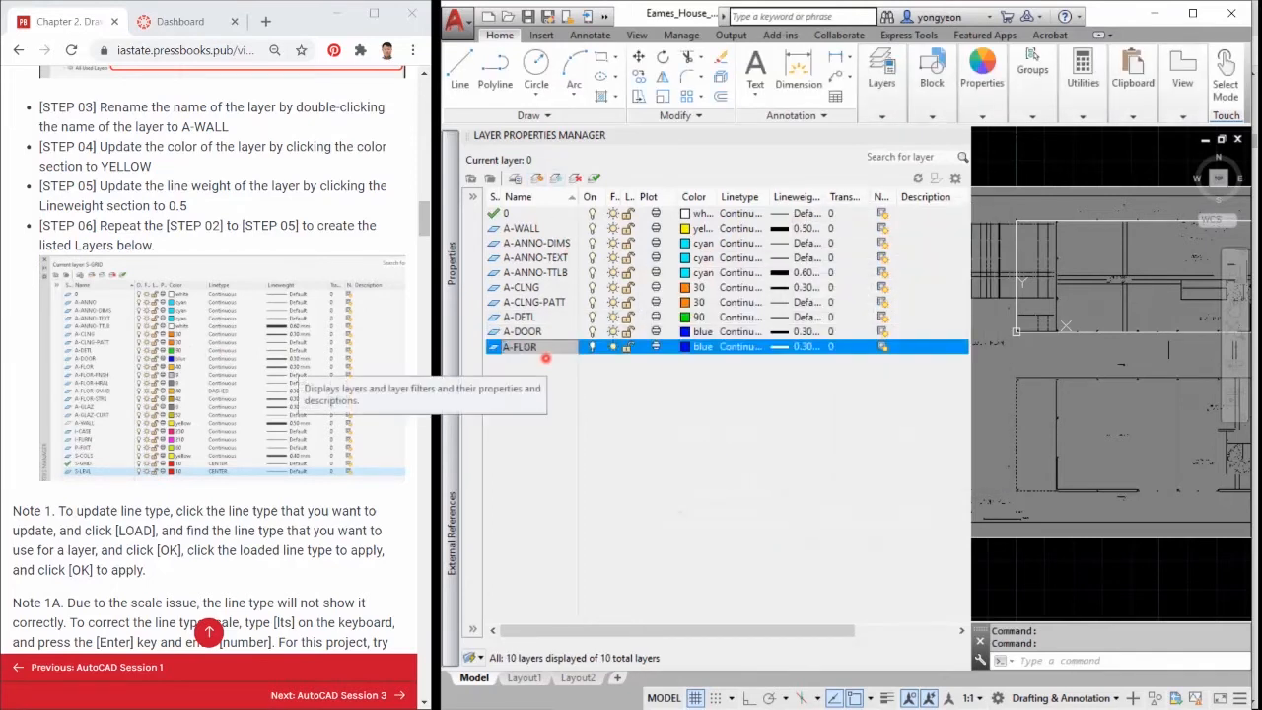
click(693, 347)
click(704, 363)
click(775, 551)
Create a layer named A-FLOR-FNSH with color 9 and the default lineweight.
click(536, 177)
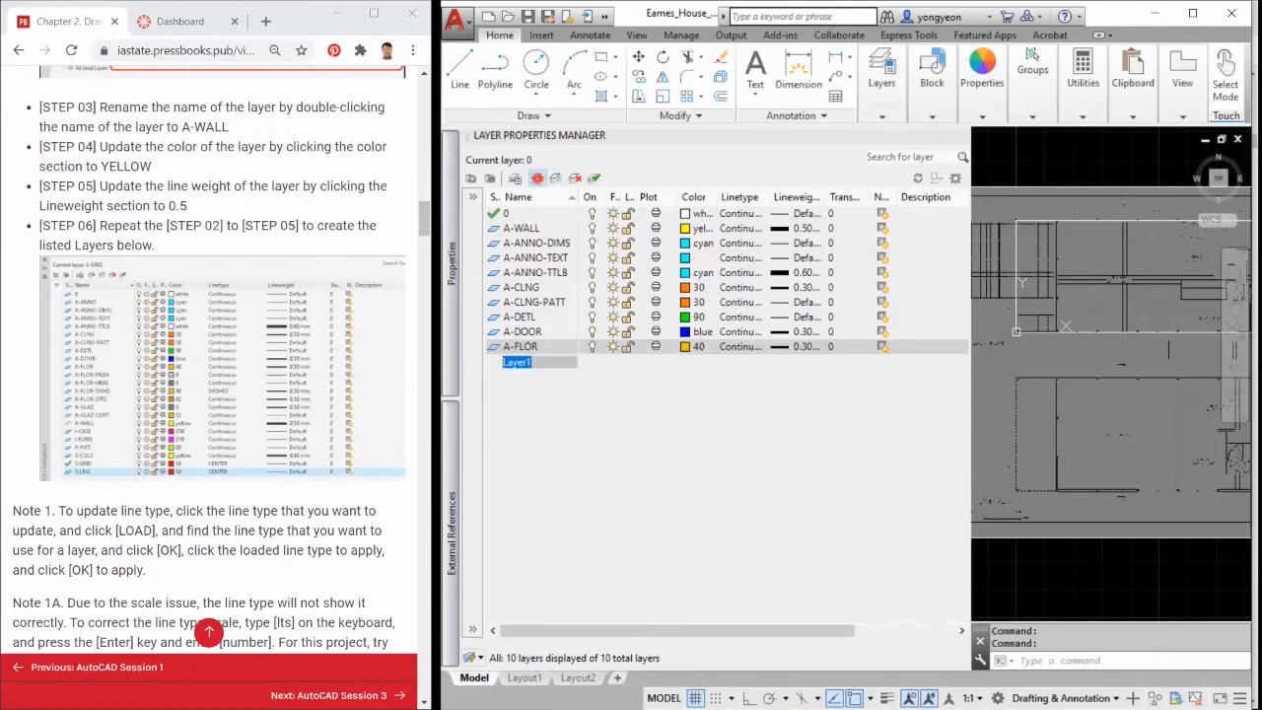
text(A-FLOR-FNSH)
click(698, 361)
click(786, 457)
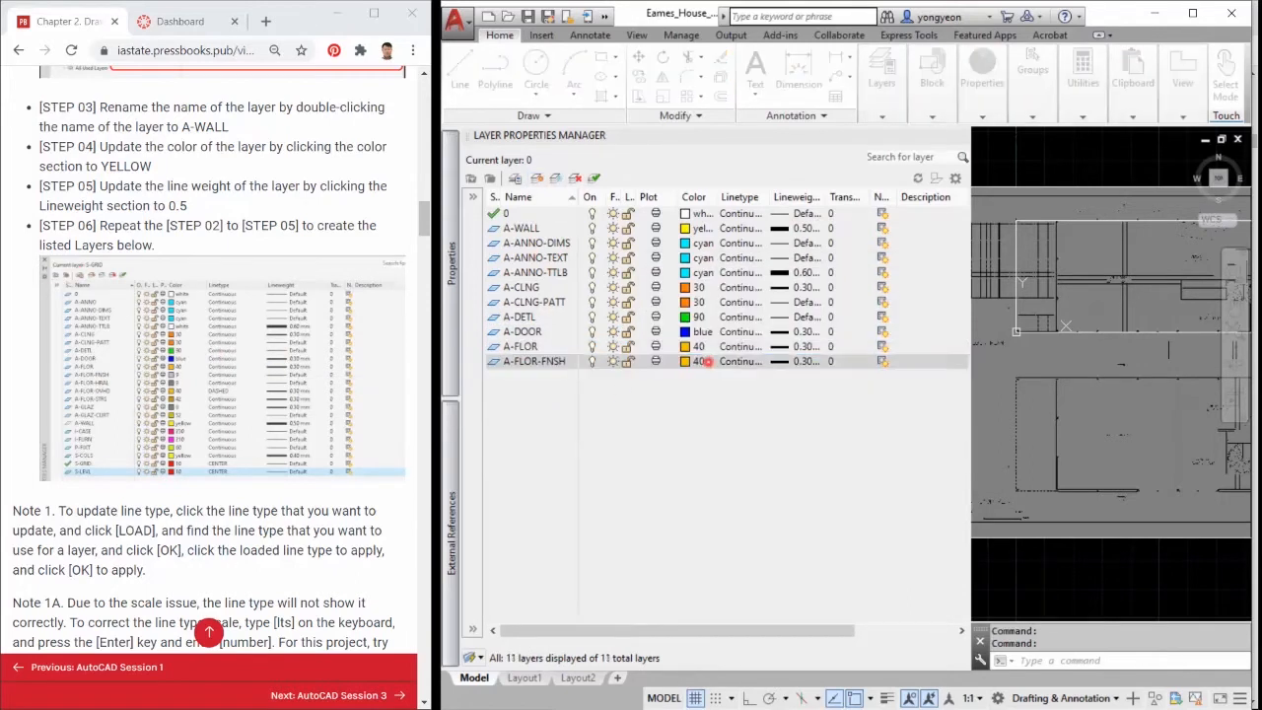
click(775, 551)
double_click(876, 258)
Create a layer named A-FLOR-OVHD and set its color to index 40.
click(537, 179)
text(A-FLOR-OV)
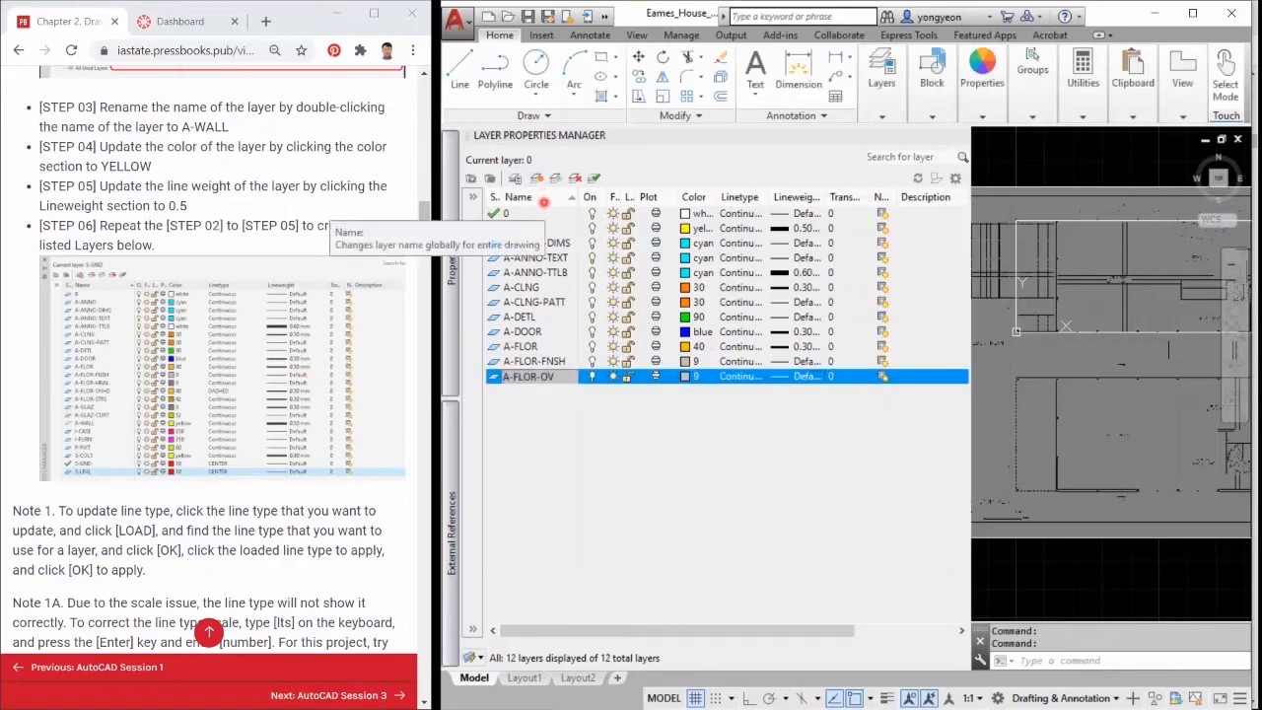
click(693, 375)
click(702, 363)
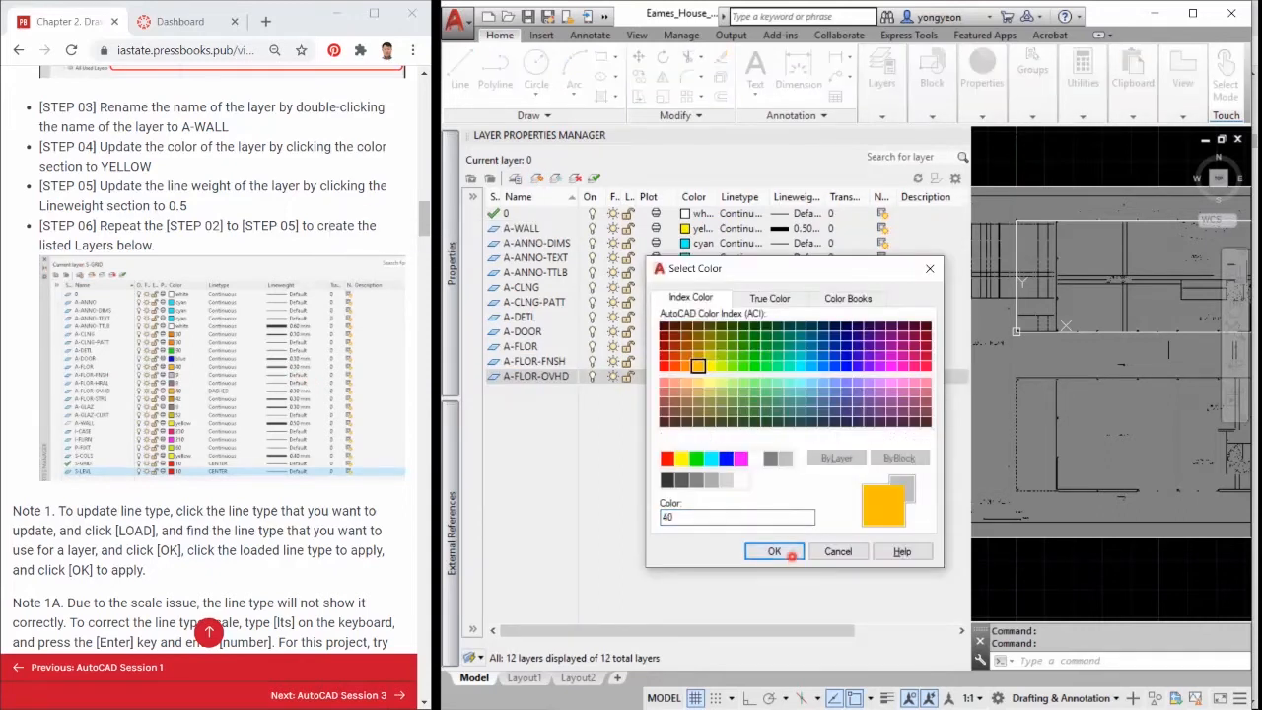
click(766, 550)
Create a layer named A-FLOR-STRS with color 42 and a 0.30 mm lineweight.
click(536, 179)
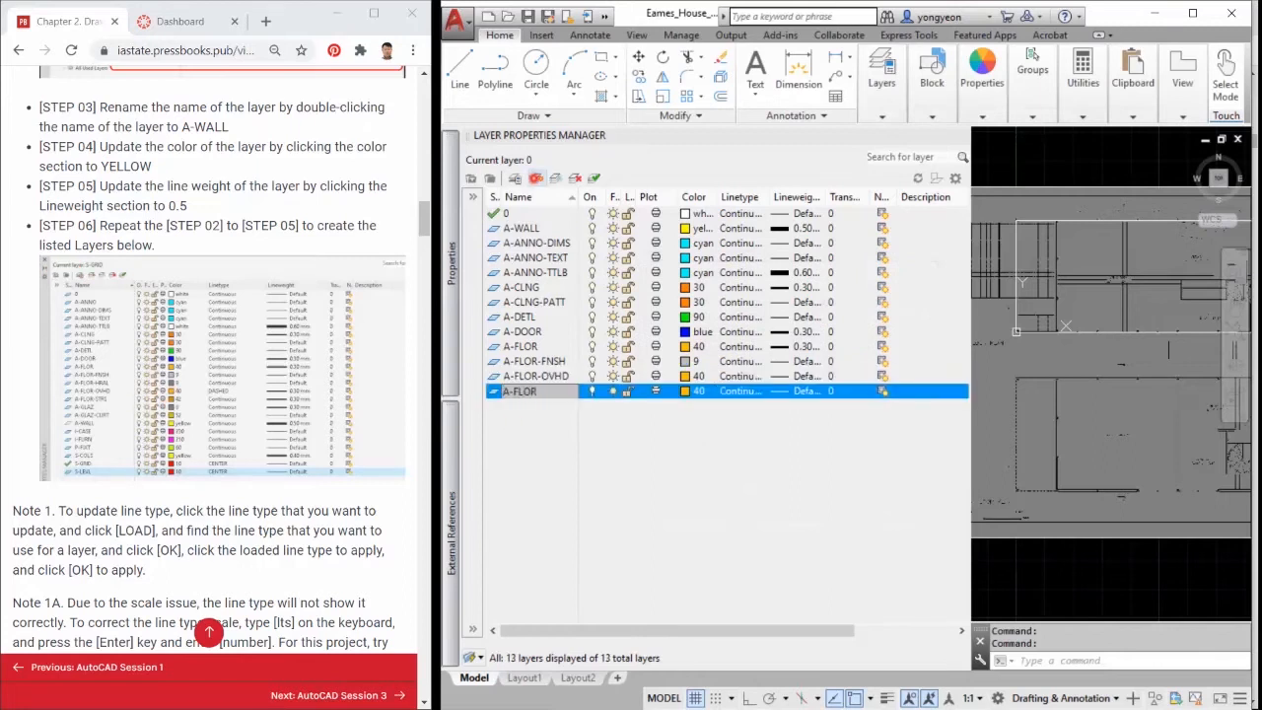
click(693, 390)
click(696, 353)
click(767, 550)
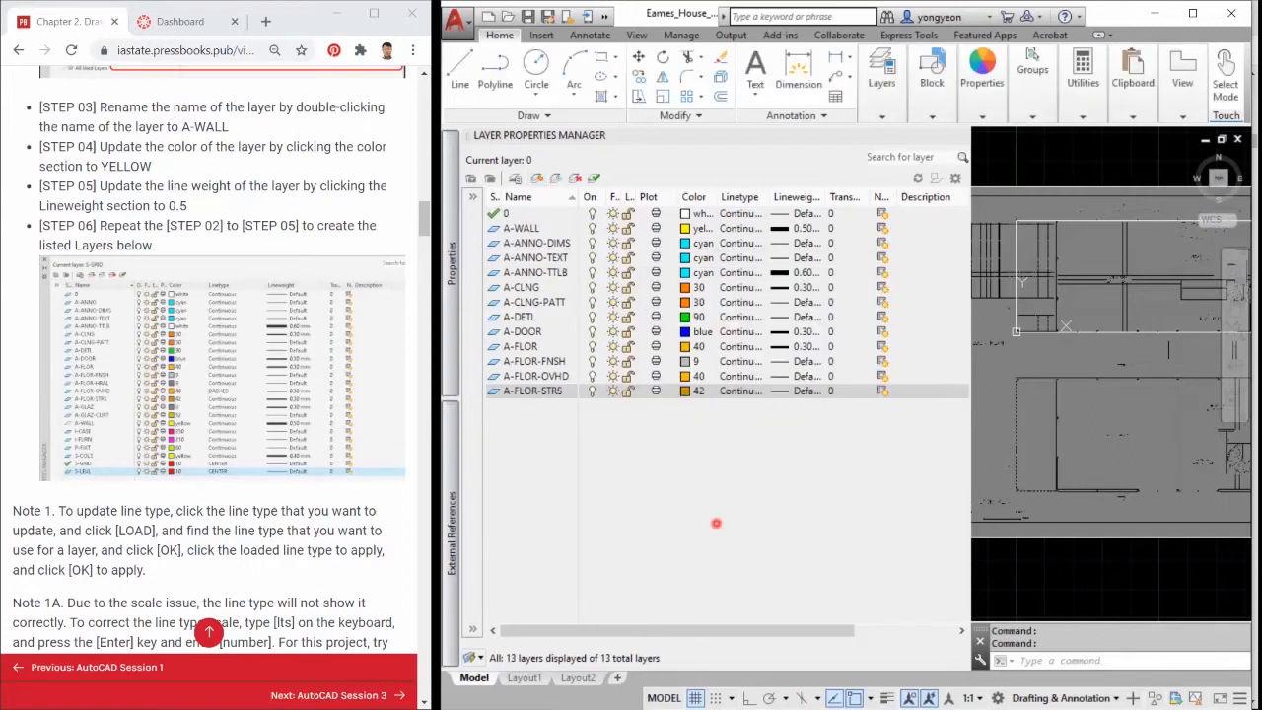
click(788, 391)
click(834, 377)
click(819, 471)
Create a layer named A-GLAZ with the 0.30 mm lineweight.
key(alt+n)
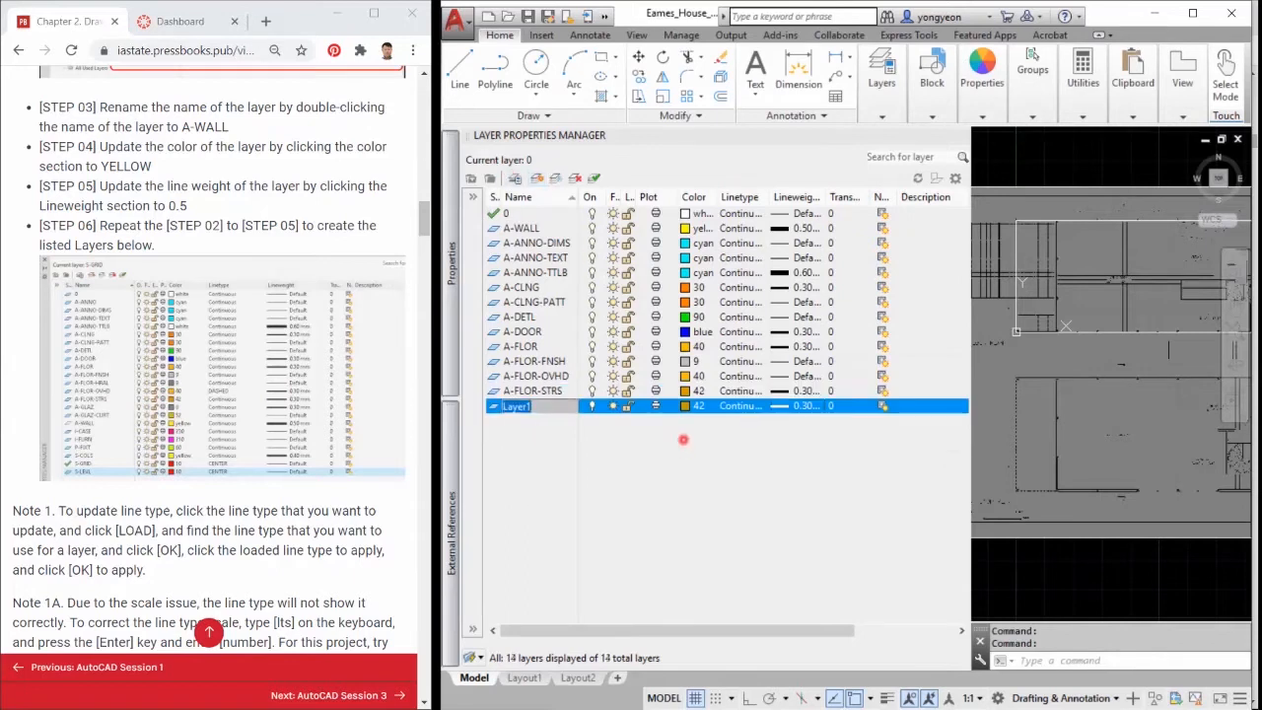
text(A-GLAZ)
Set the A-GLAZ layer's color to index 52.
click(693, 405)
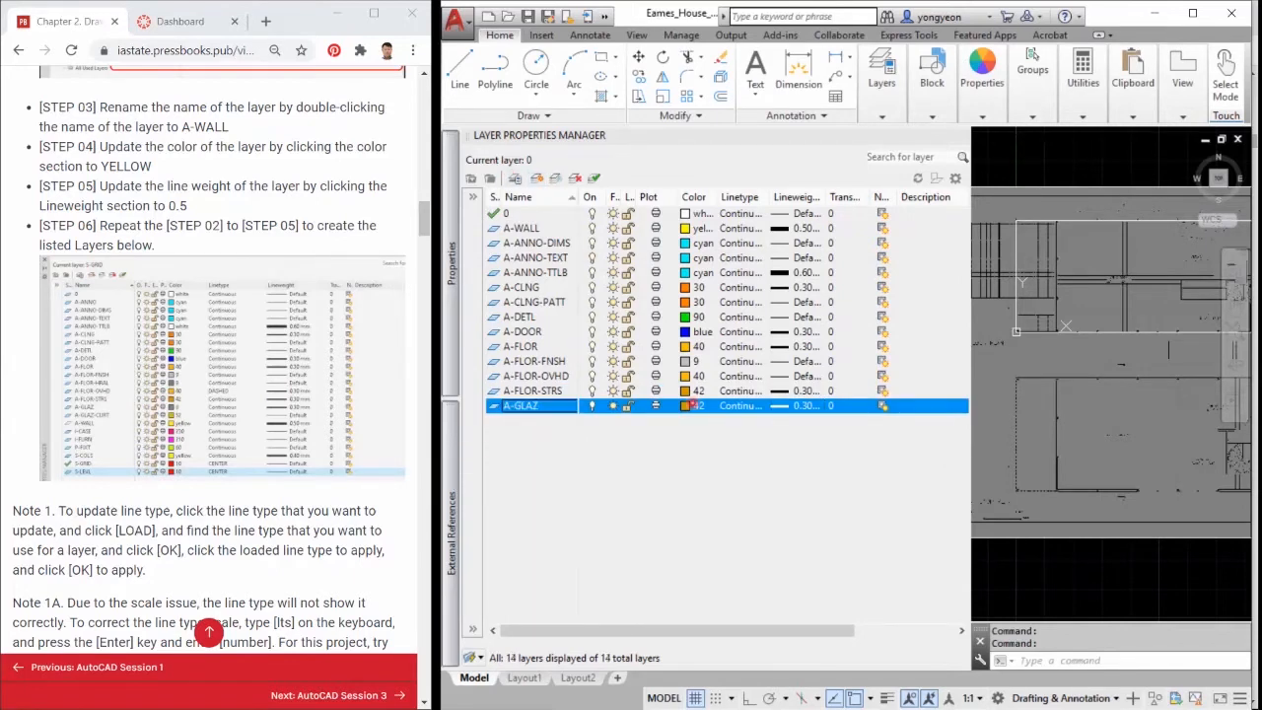
click(718, 355)
click(759, 550)
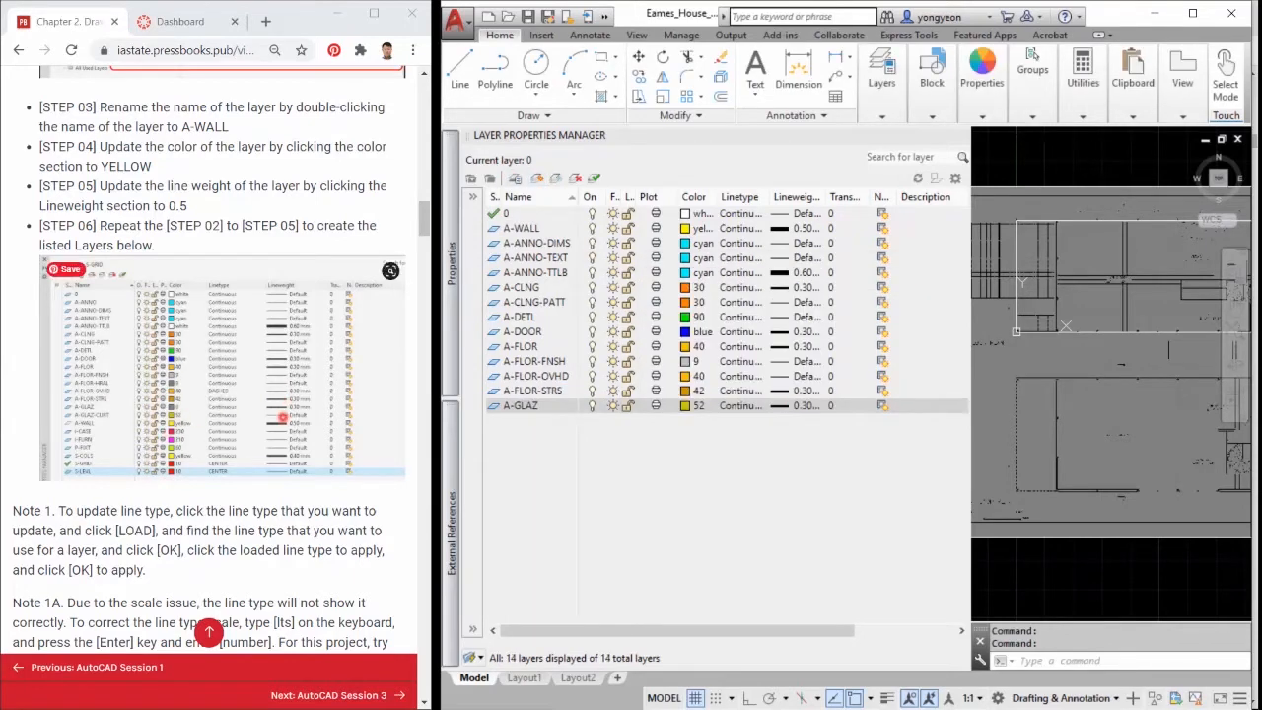
Set the A-GLAZ layer's color to index 8.
click(693, 406)
click(733, 455)
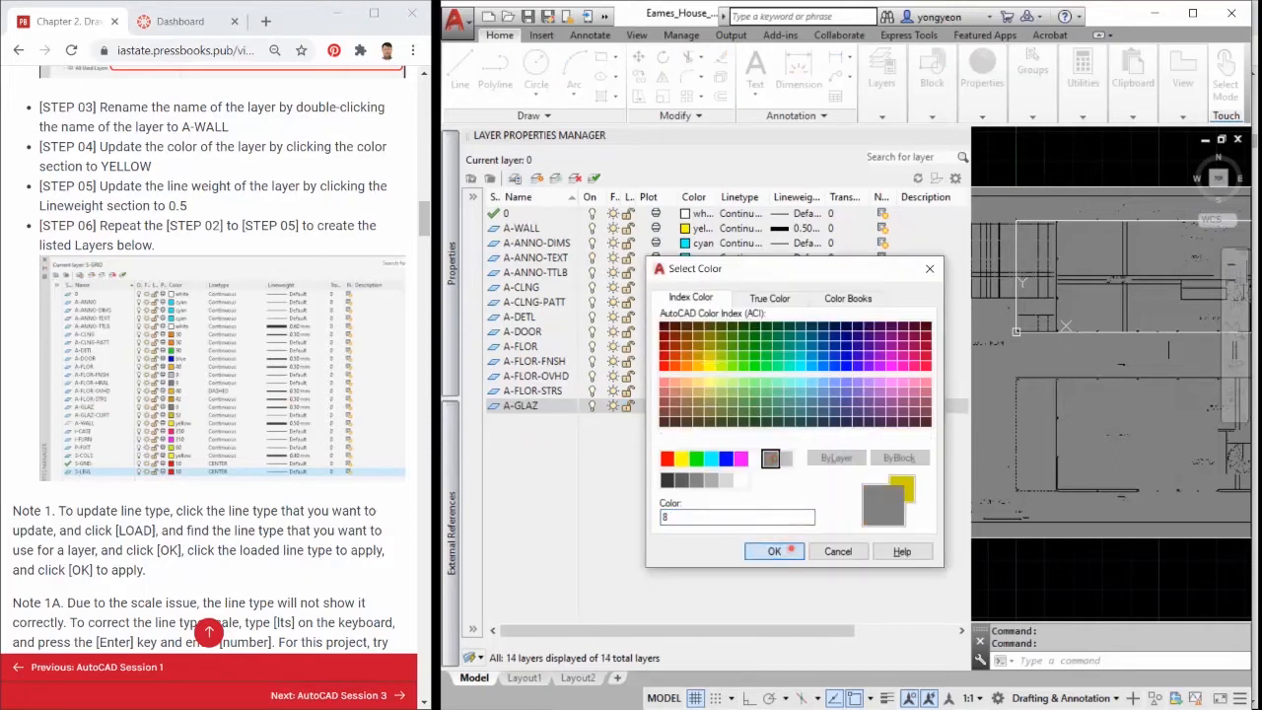
click(758, 550)
Create a layer named A-GLAZ-CURT with color 52 and the default lineweight.
click(536, 178)
text(A-GLAZ-CURT)
click(694, 420)
click(710, 378)
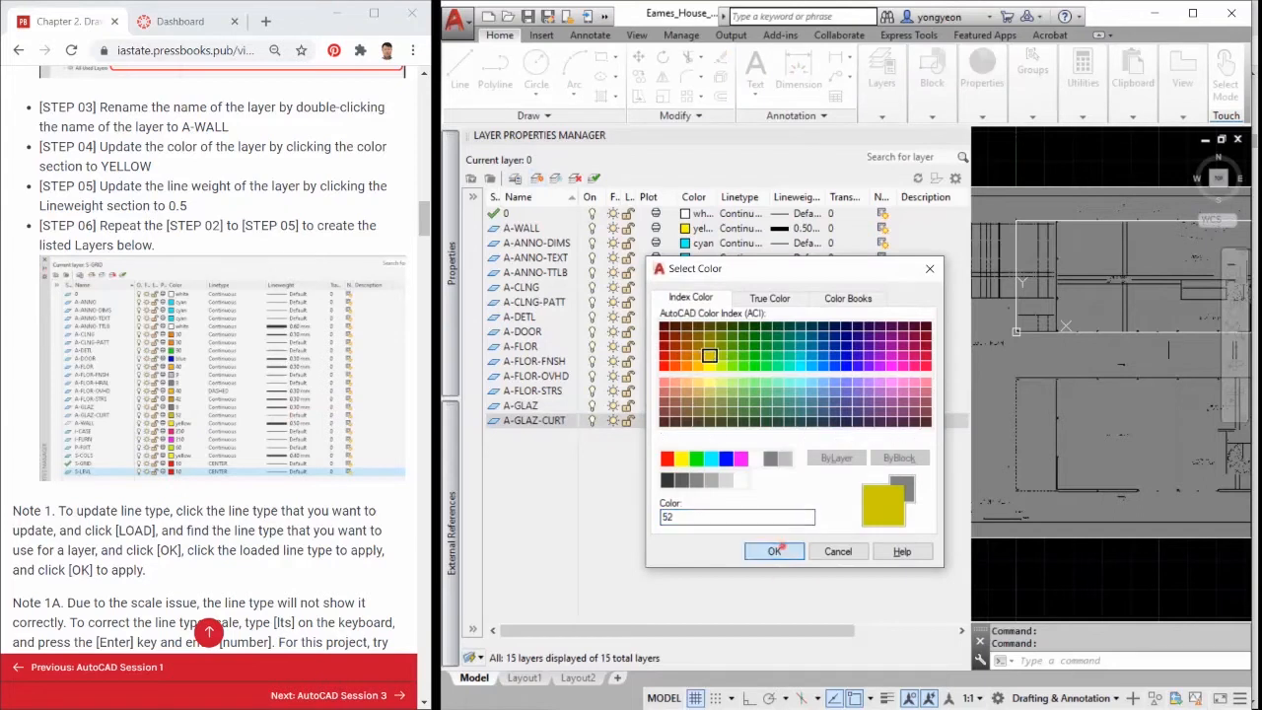
click(775, 550)
click(797, 420)
click(818, 259)
click(821, 472)
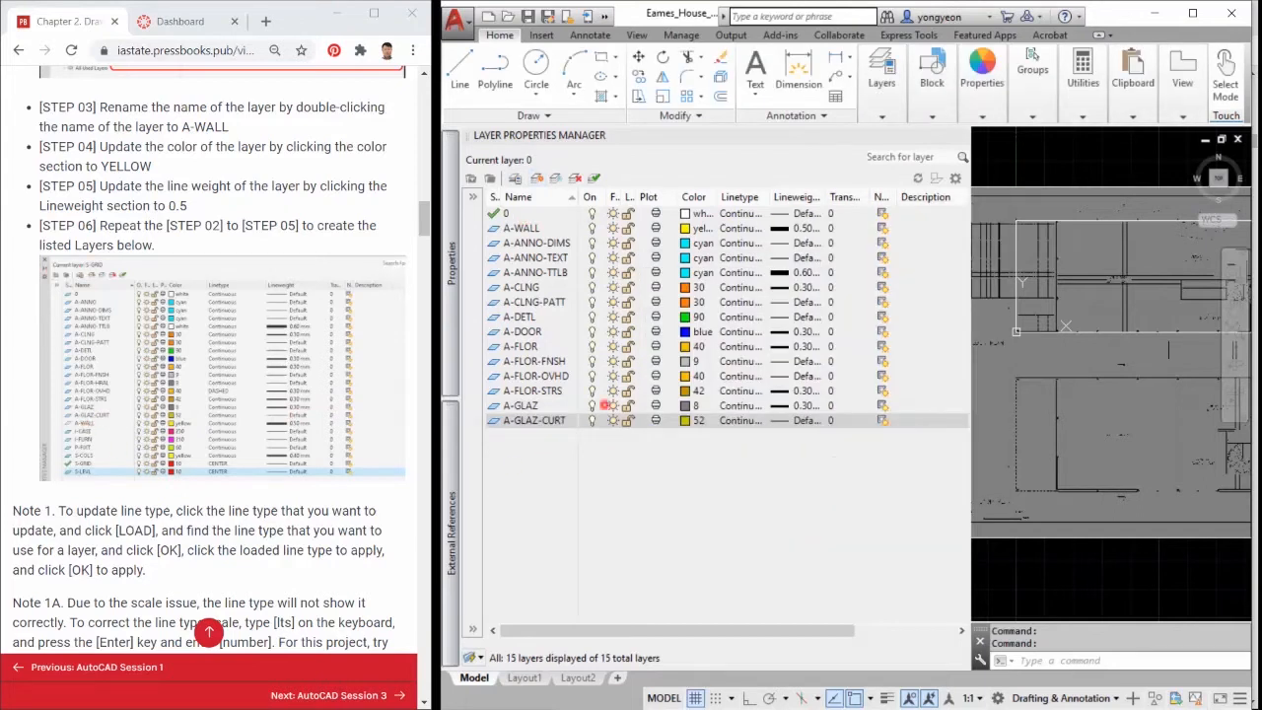
Create a layer named I-CASE and set its color to index 230.
click(537, 177)
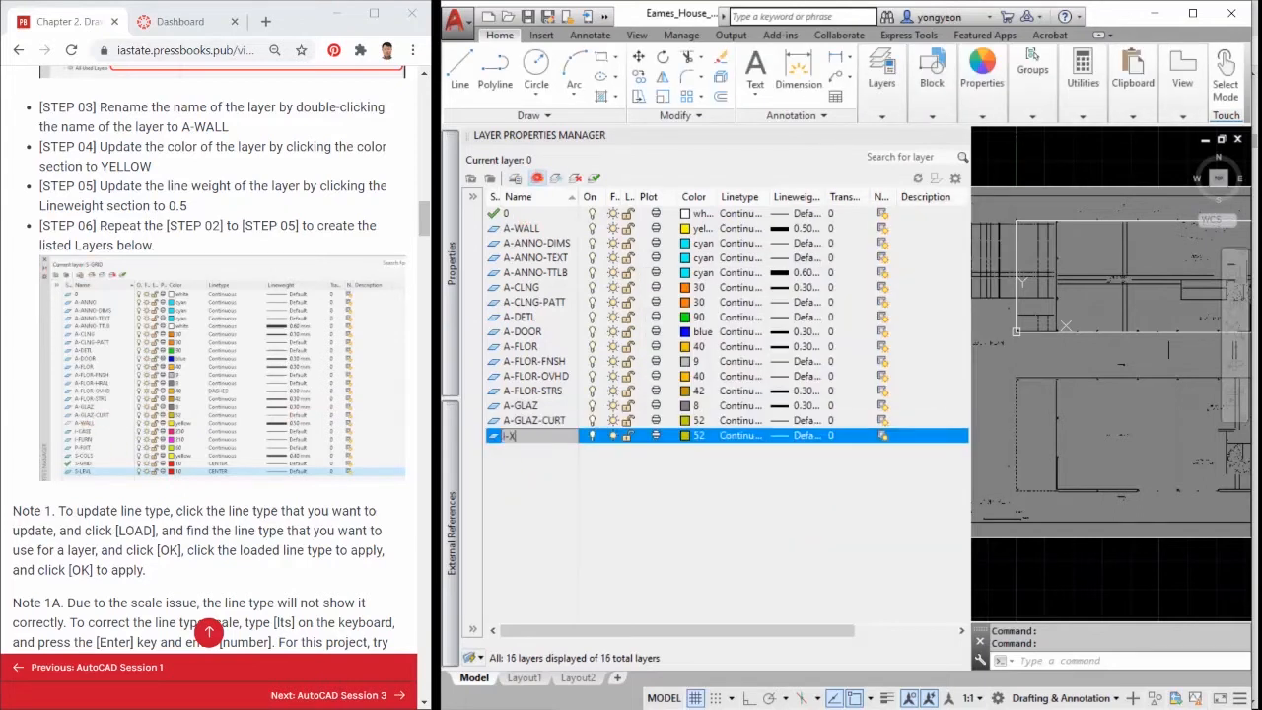
click(693, 435)
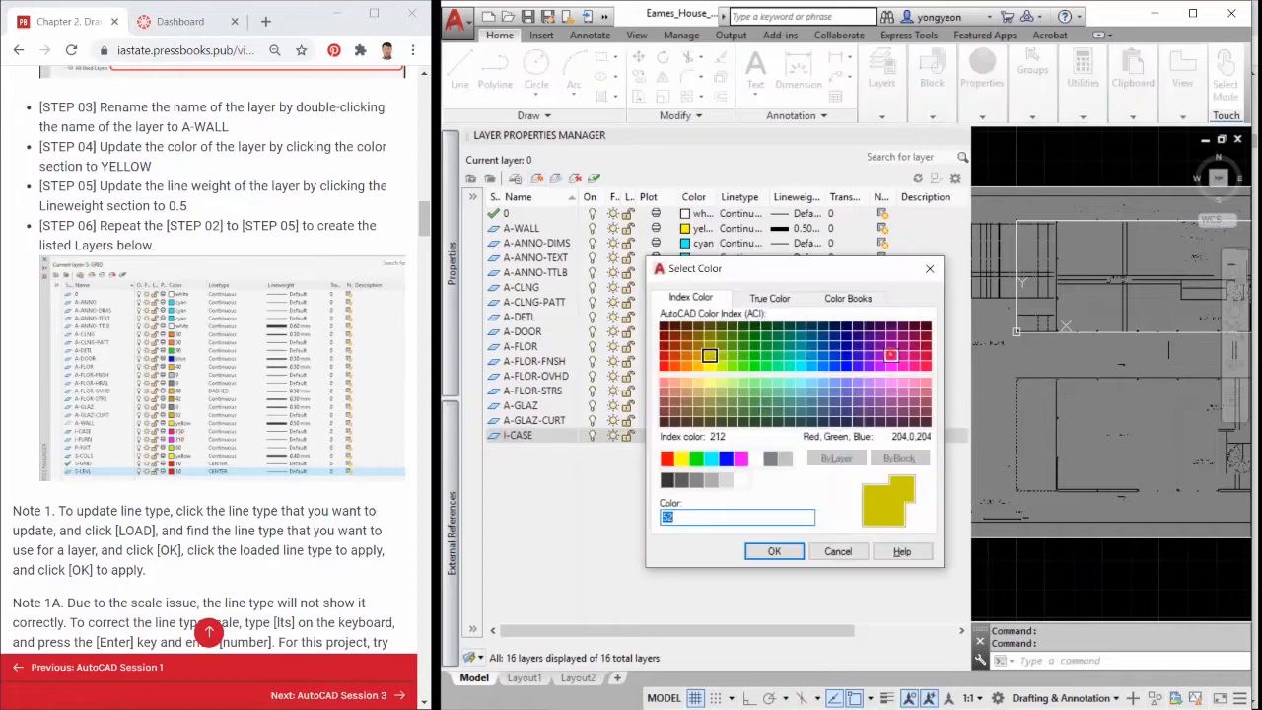
click(911, 367)
click(773, 550)
Create a layer named I-FURN and set its color to index 210.
click(536, 178)
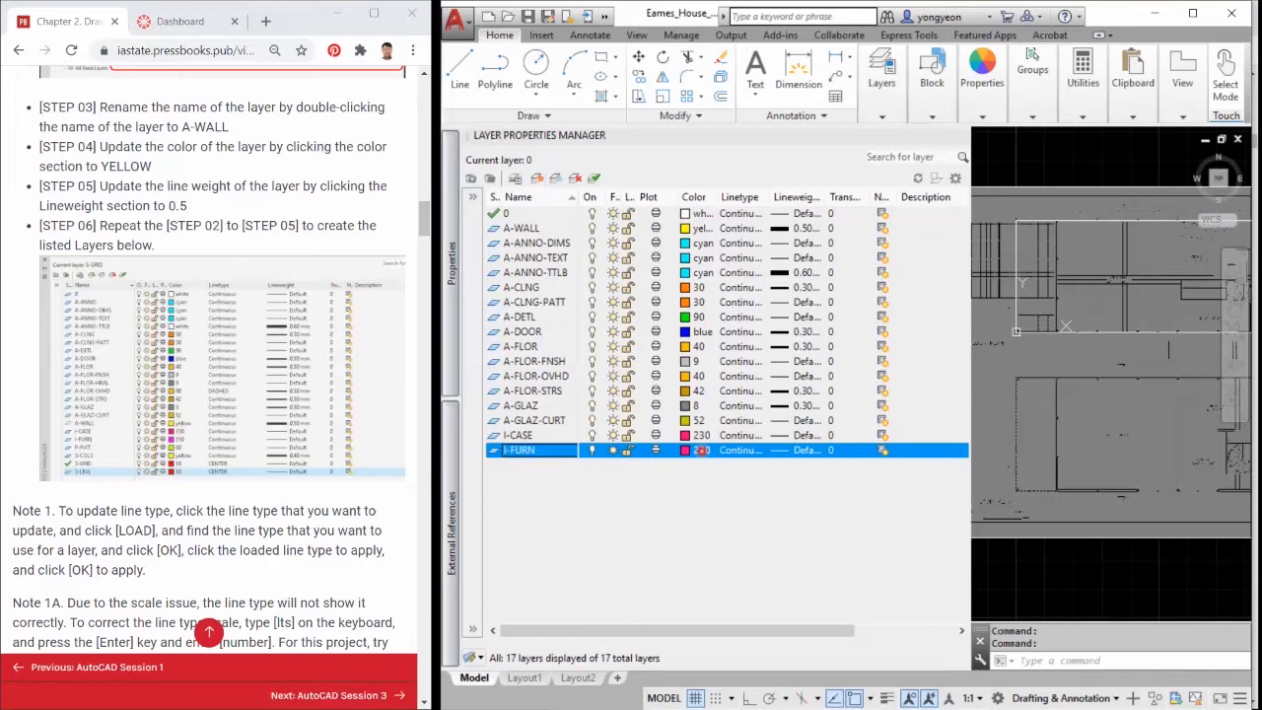
click(700, 449)
click(889, 367)
click(773, 550)
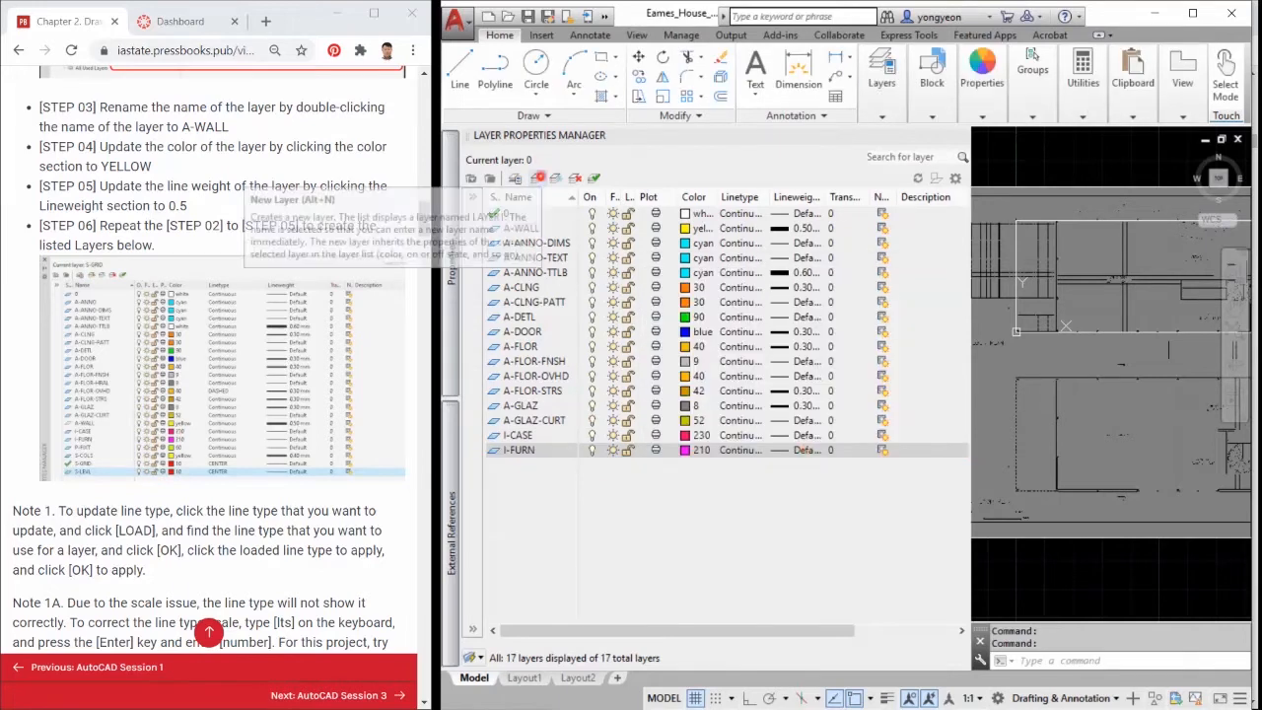
Create a layer named P-FIXT and set its color to index 60.
click(537, 178)
text(P-FIXT)
click(696, 464)
click(727, 367)
click(778, 548)
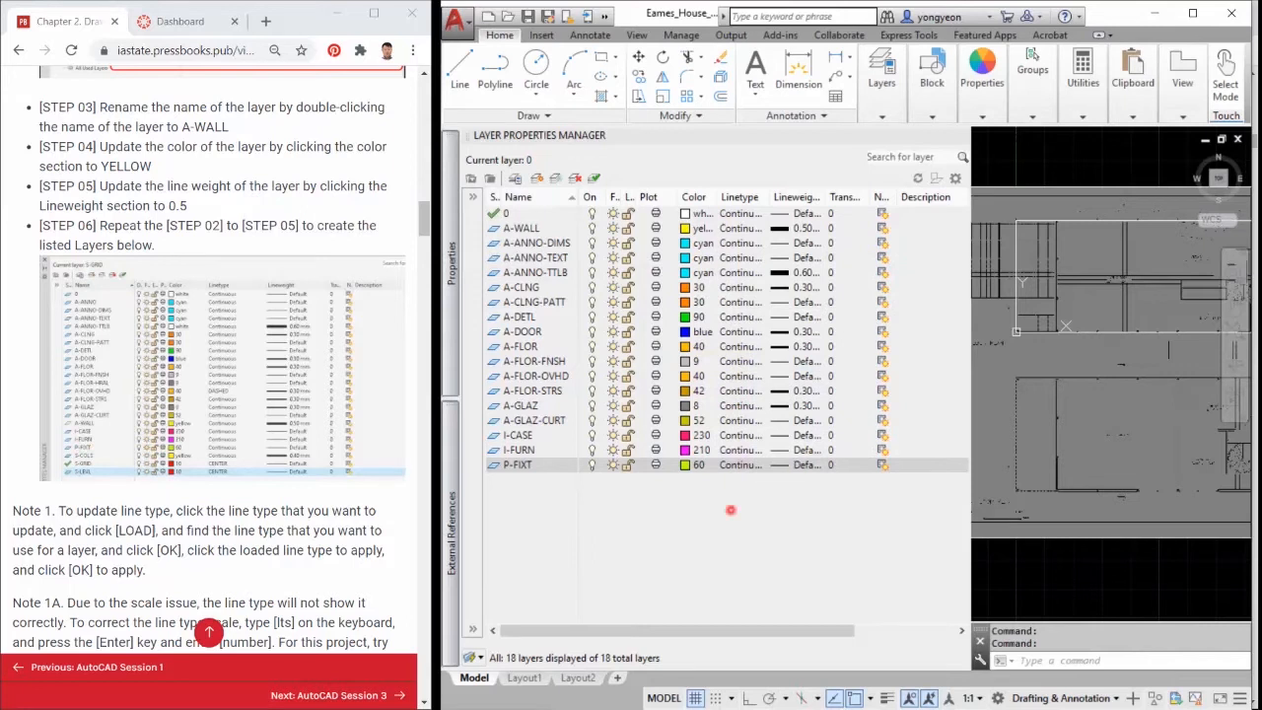
Create a layer named S-COLS with yellow color and a 0.40 mm lineweight.
click(538, 178)
text(S-COLS)
click(696, 480)
click(681, 458)
click(772, 551)
click(805, 479)
scroll(880, 364, down, 1)
click(880, 364)
click(819, 471)
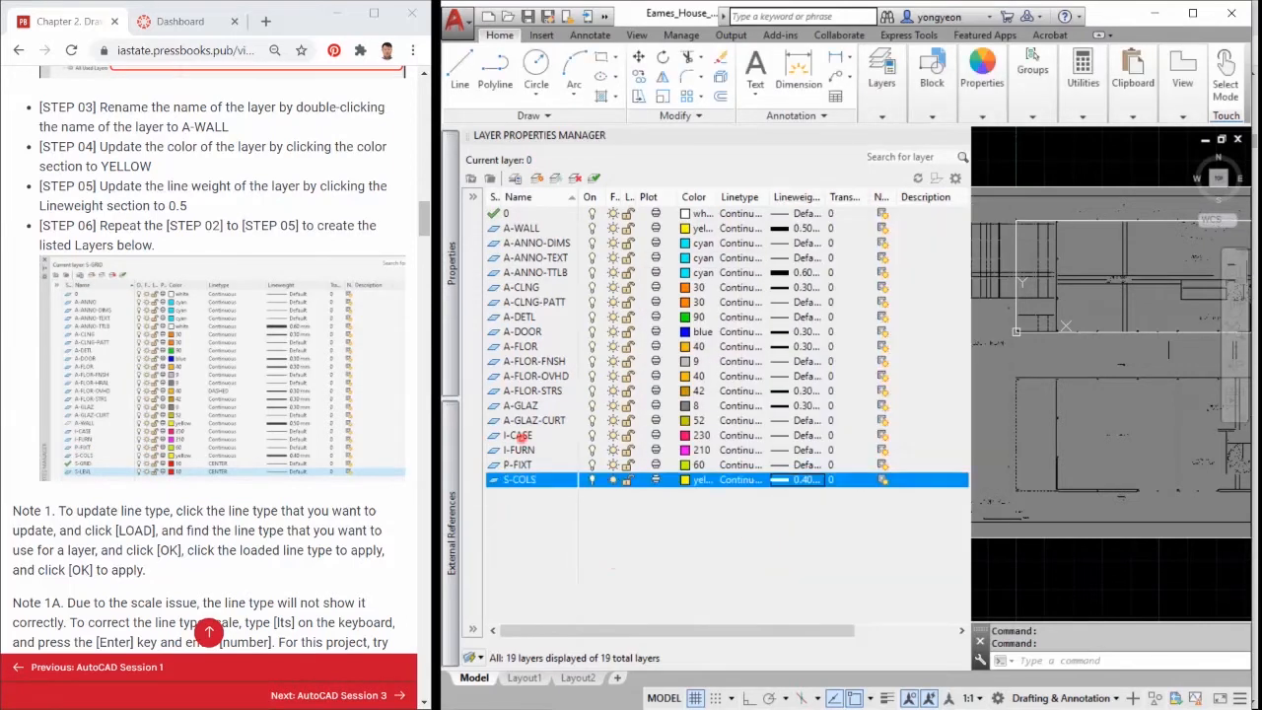
Create a layer named S-GRID with color 10 and the default lineweight.
click(538, 178)
text(S-GRID)
click(696, 494)
click(667, 459)
click(772, 552)
click(805, 494)
scroll(869, 297, up, 1)
click(875, 258)
click(820, 471)
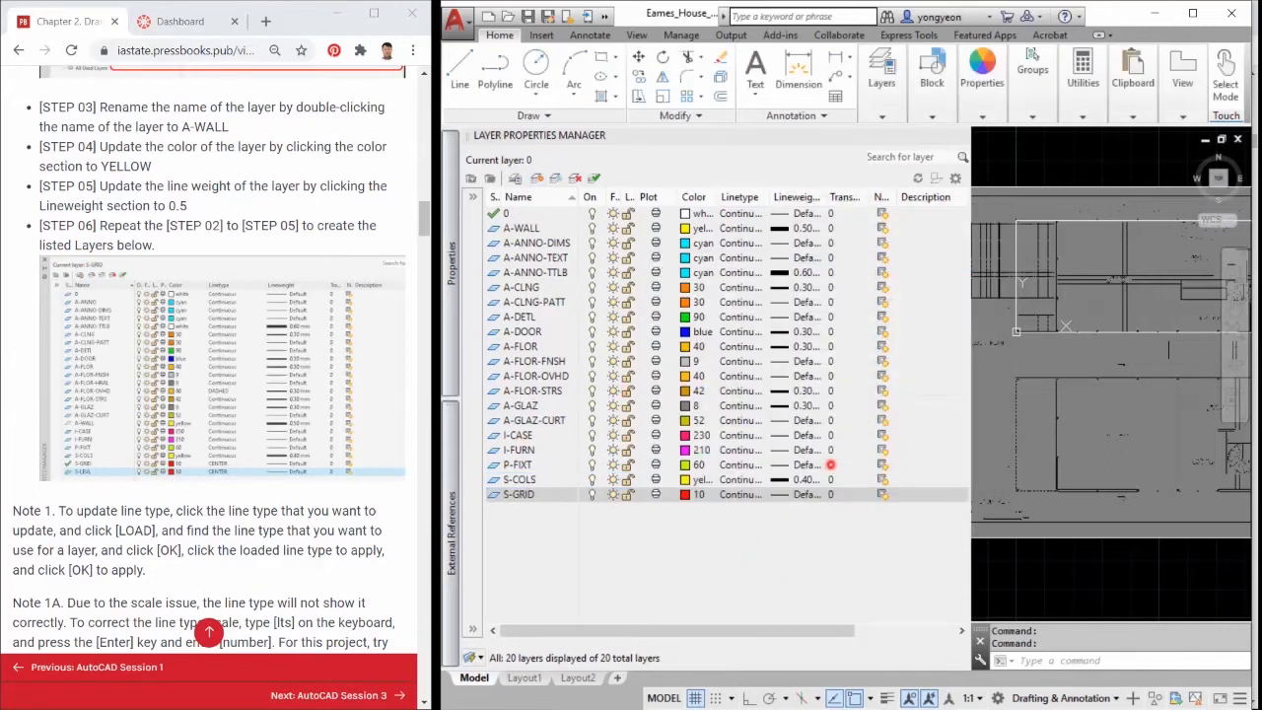
Create a layer named S-LEVL with the same properties as S-GRID.
click(537, 178)
text(S-GRID)
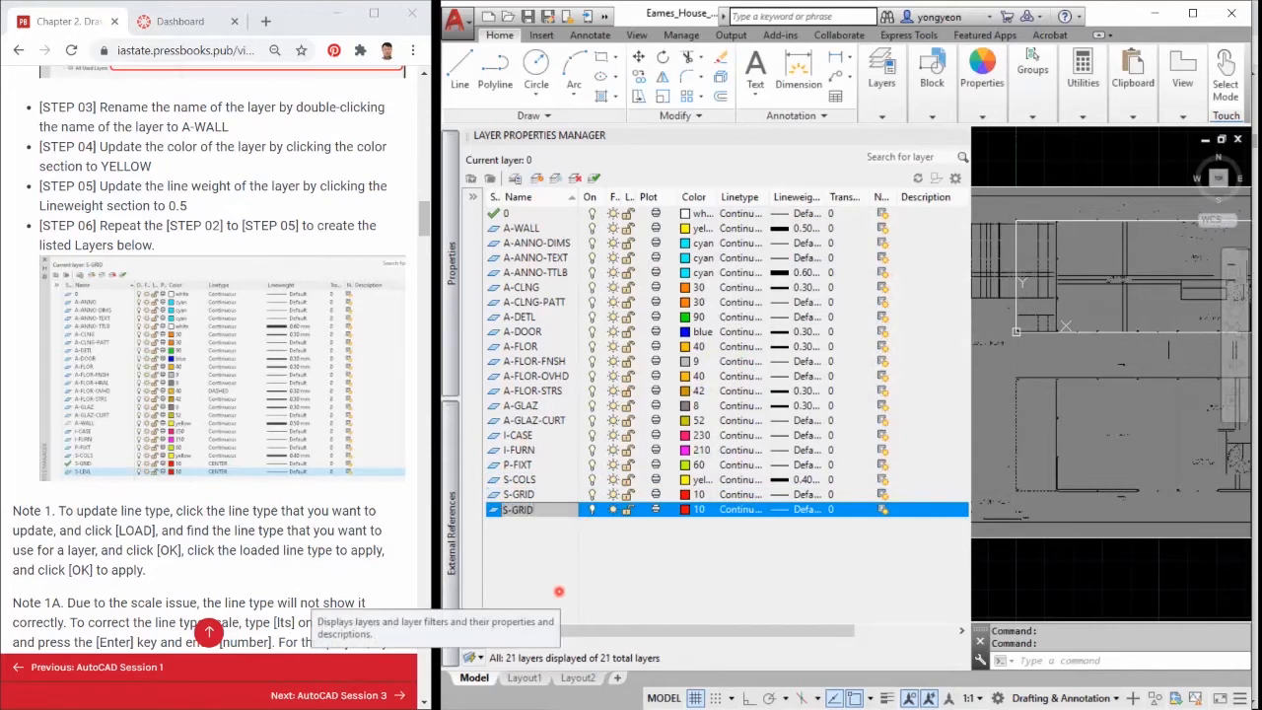
click(559, 591)
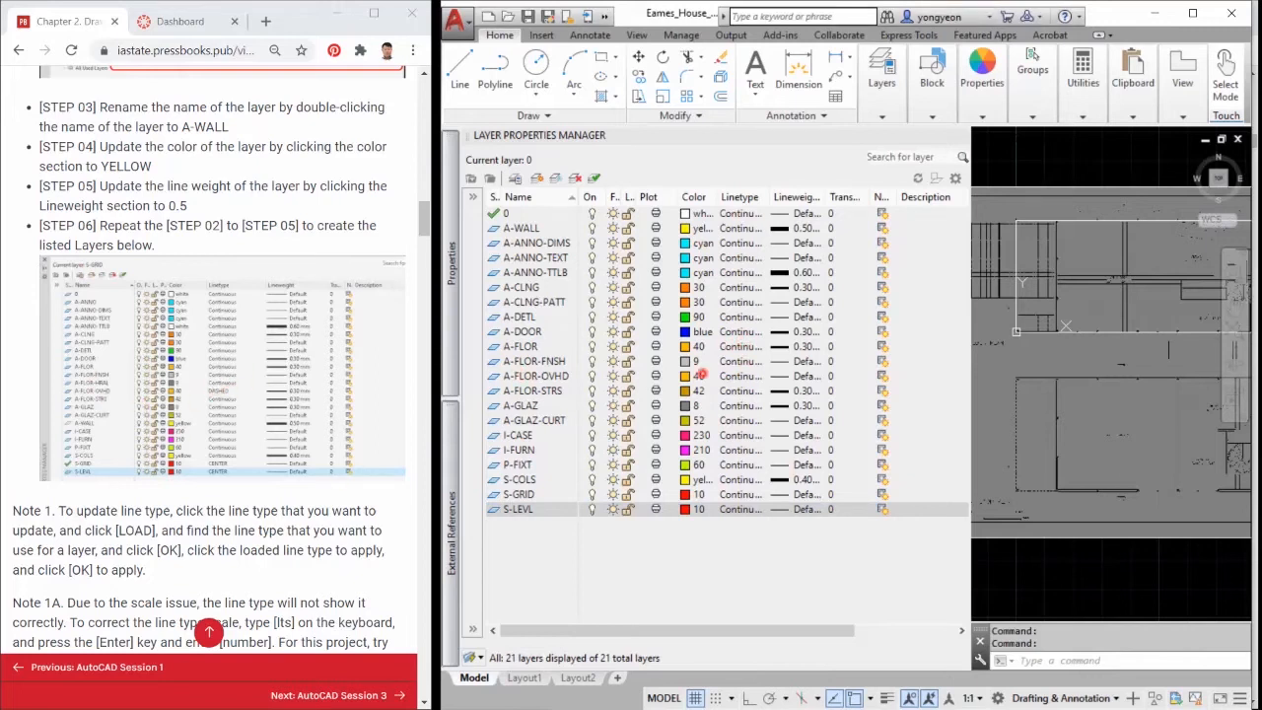
Load the DASHED linetype and assign it to the A-FLOR-OVHD layer.
click(739, 375)
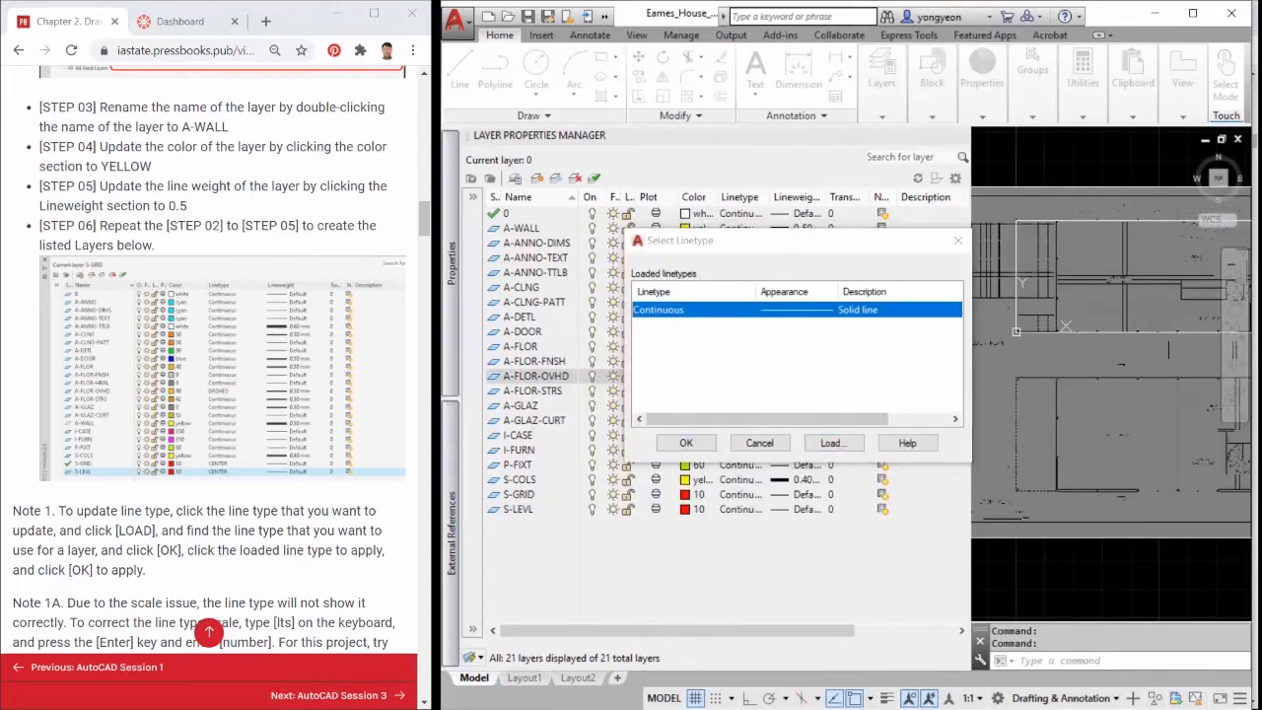
click(833, 443)
scroll(824, 412, down, 8)
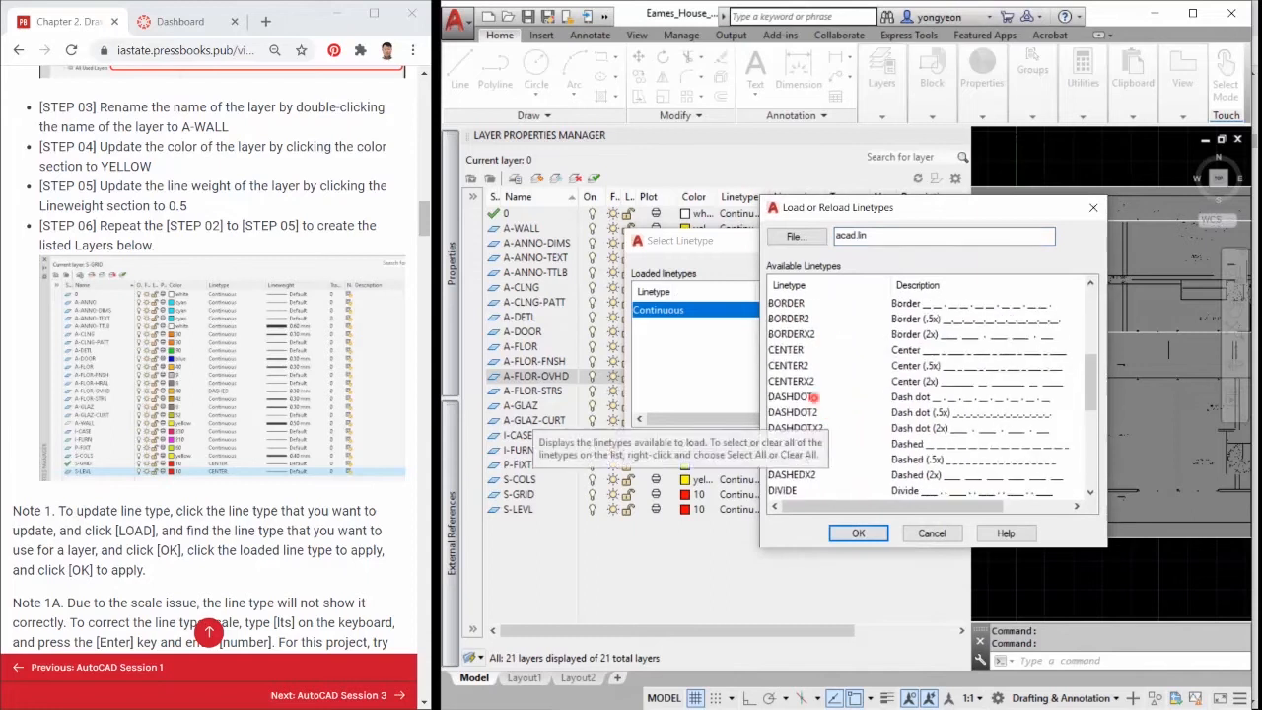
double_click(803, 394)
click(686, 443)
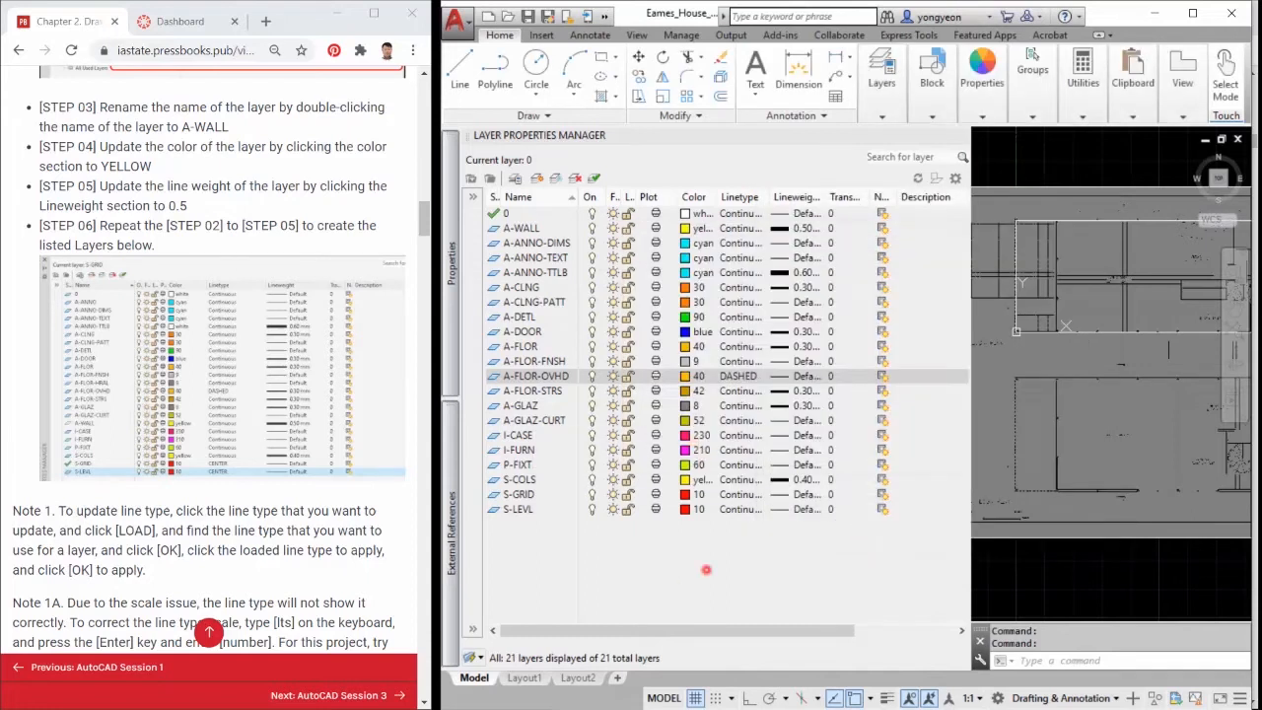
Load the CENTER linetype and assign it to the S-GRID and S-LEVL layers.
click(749, 494)
click(833, 442)
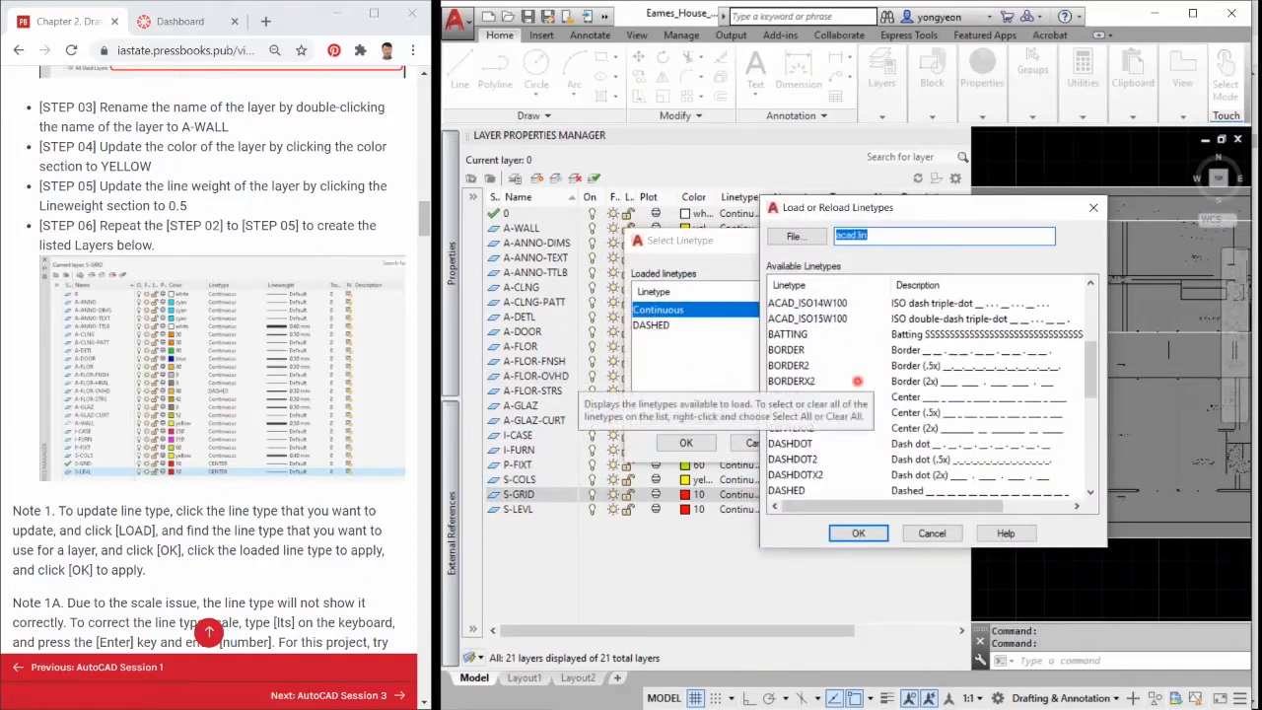
double_click(947, 382)
click(686, 443)
click(750, 508)
click(661, 310)
click(686, 443)
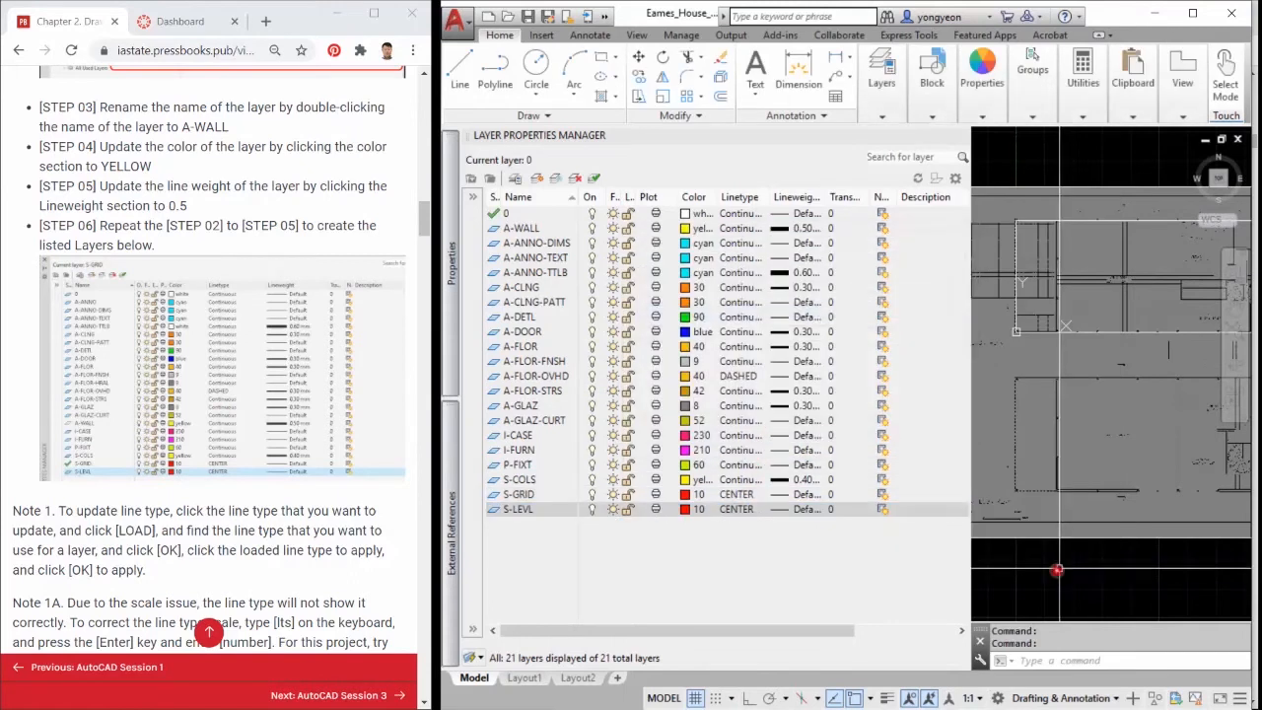
Draw a horizontal sample line in the empty area below the floor plans.
middle_drag(1056, 569, 986, 198)
text(l)
key(Return)
click(1014, 457)
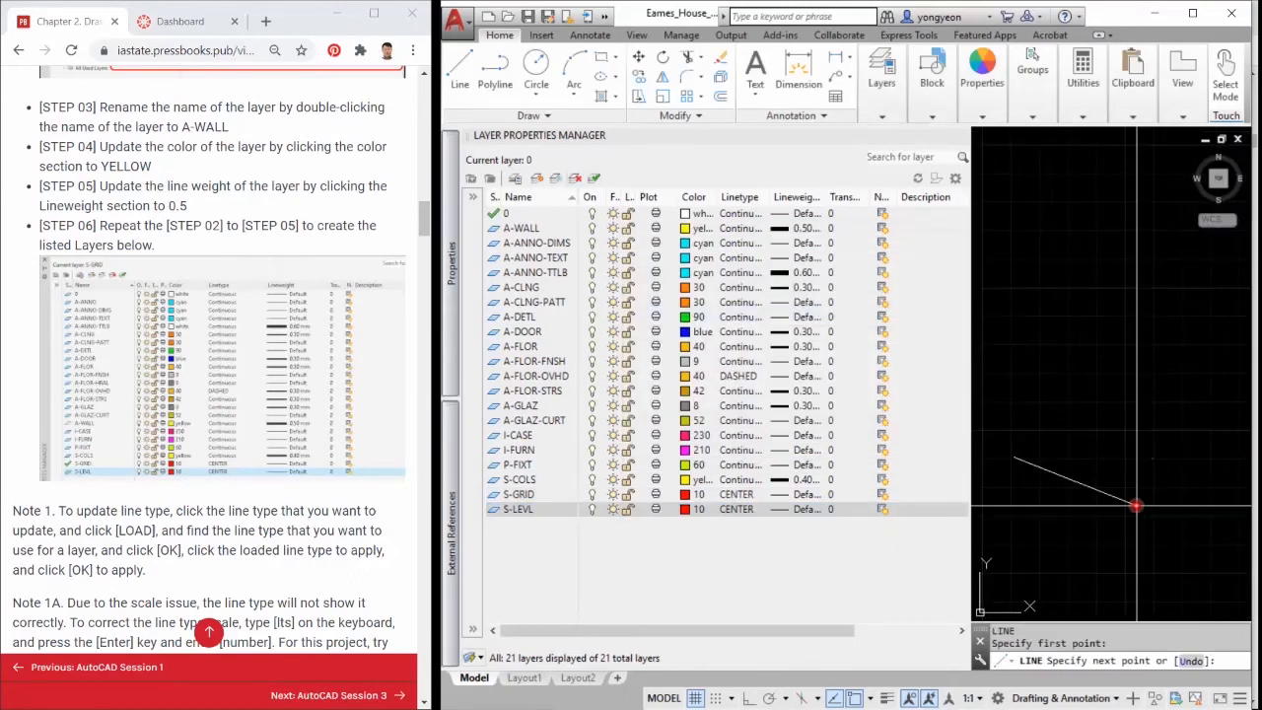
click(1118, 438)
key(Escape)
Assign the sample line to the S-GRID layer.
click(1094, 456)
click(986, 326)
click(881, 85)
click(798, 136)
click(801, 533)
key(Escape)
text(l)
key(Return)
key(Escape)
Offset the sample line repeatedly at 2' spacing to make a set of parallel lines.
click(1088, 479)
click(1068, 414)
text(o)
key(Return)
click(1101, 459)
text(2')
key(Return)
click(1110, 459)
click(1108, 435)
click(1107, 424)
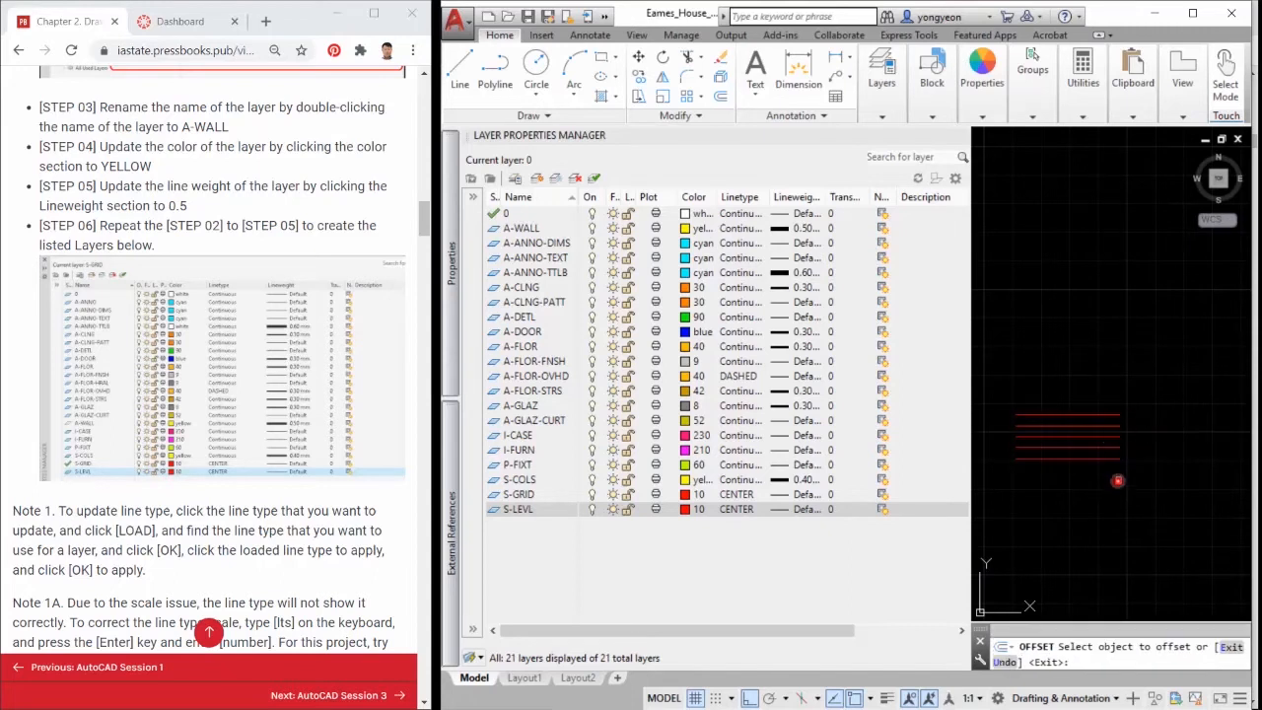
key(Escape)
Reassign the parallel lines to different layers, including A-FLOR and S-GRID, and erase one surplus line.
click(1096, 448)
click(885, 79)
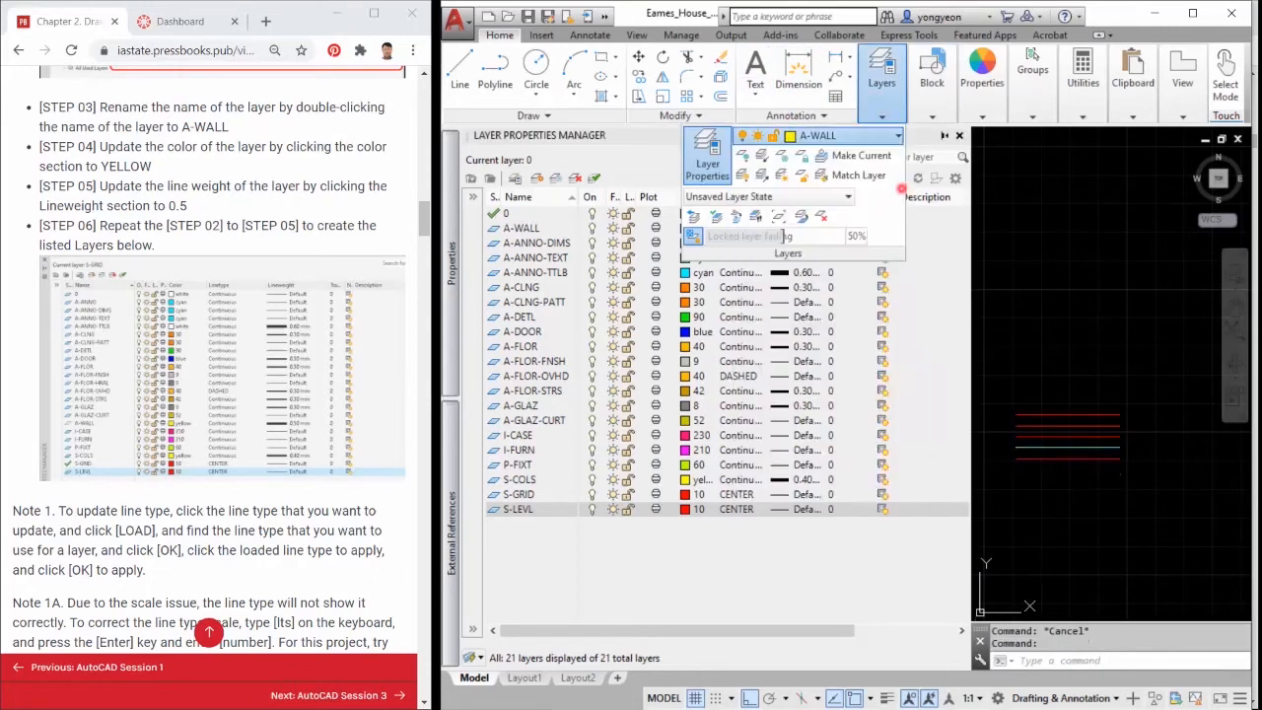
click(843, 135)
click(825, 314)
click(885, 79)
click(843, 135)
click(822, 529)
scroll(1111, 434, up, 3)
key(Delete)
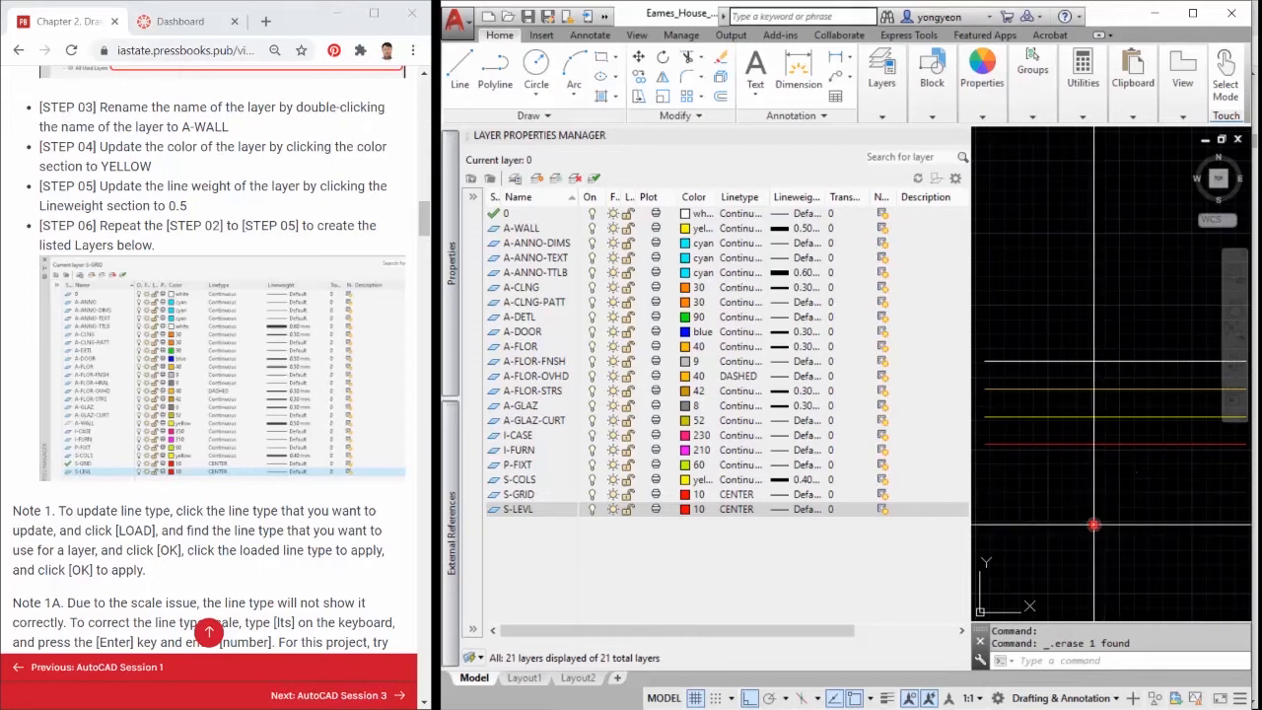
Set the drawing's linetype scale (LTSCALE) to 10.
click(1069, 663)
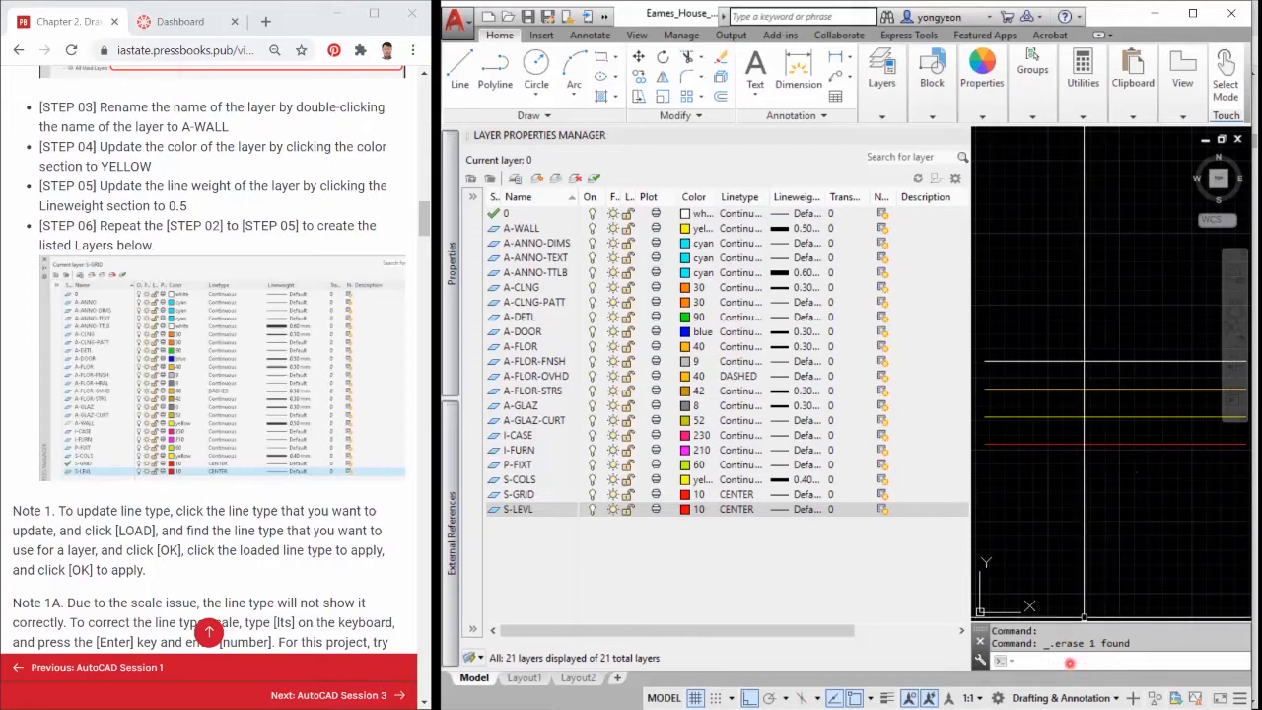
text(L)
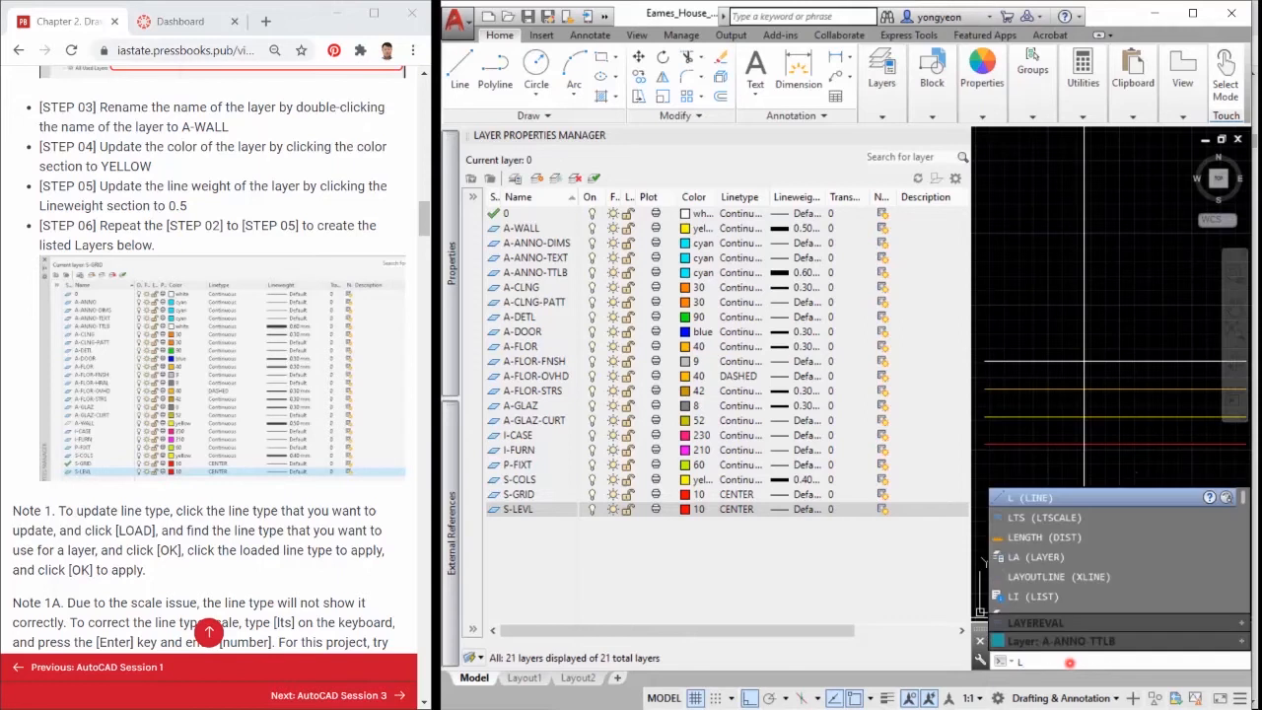
text(TS)
key(Return)
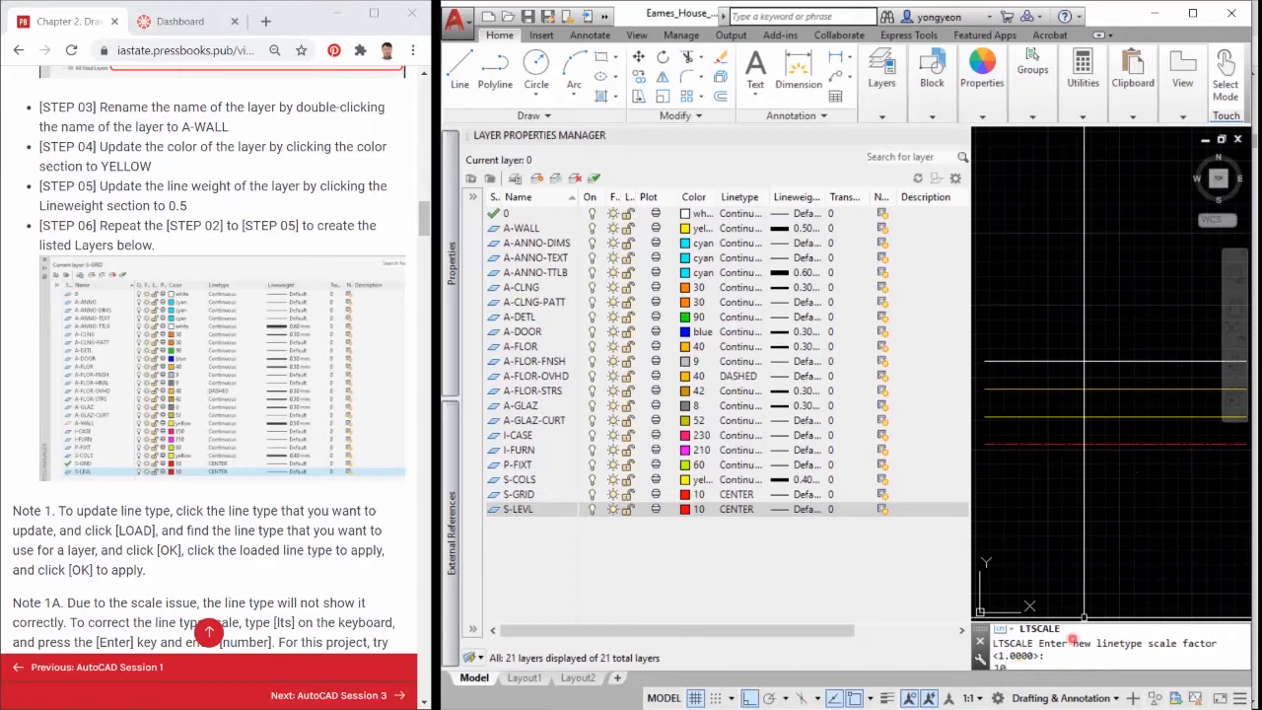
key(Return)
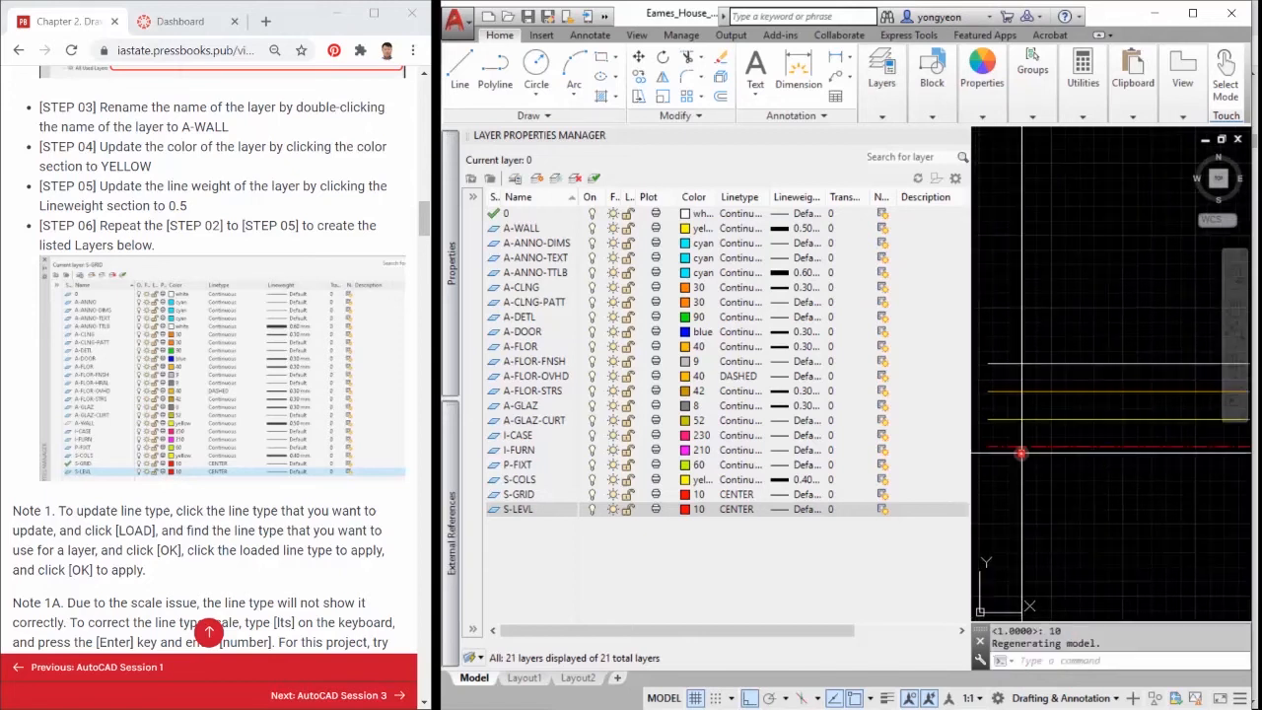
Change the orange A-FLOR sample line to the A-FLOR-OVHD layer.
scroll(1071, 437, up, 2)
middle_drag(1067, 481, 1112, 467)
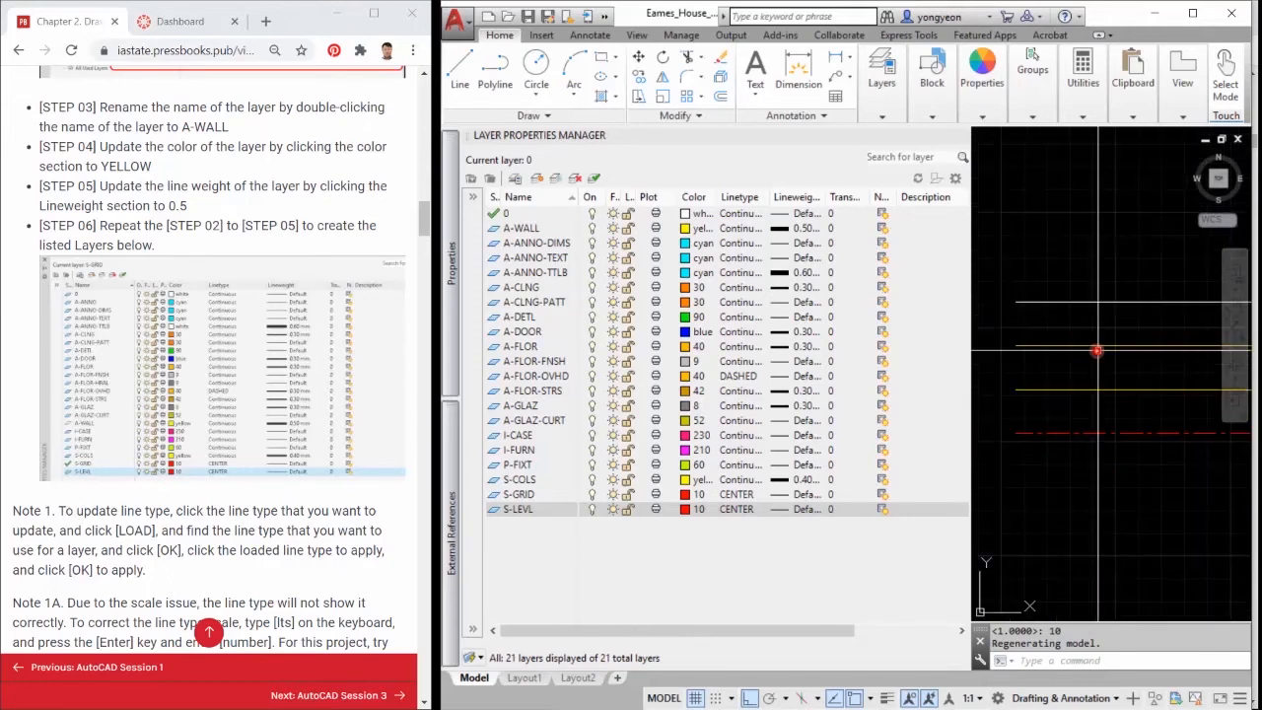
click(1100, 355)
click(1073, 325)
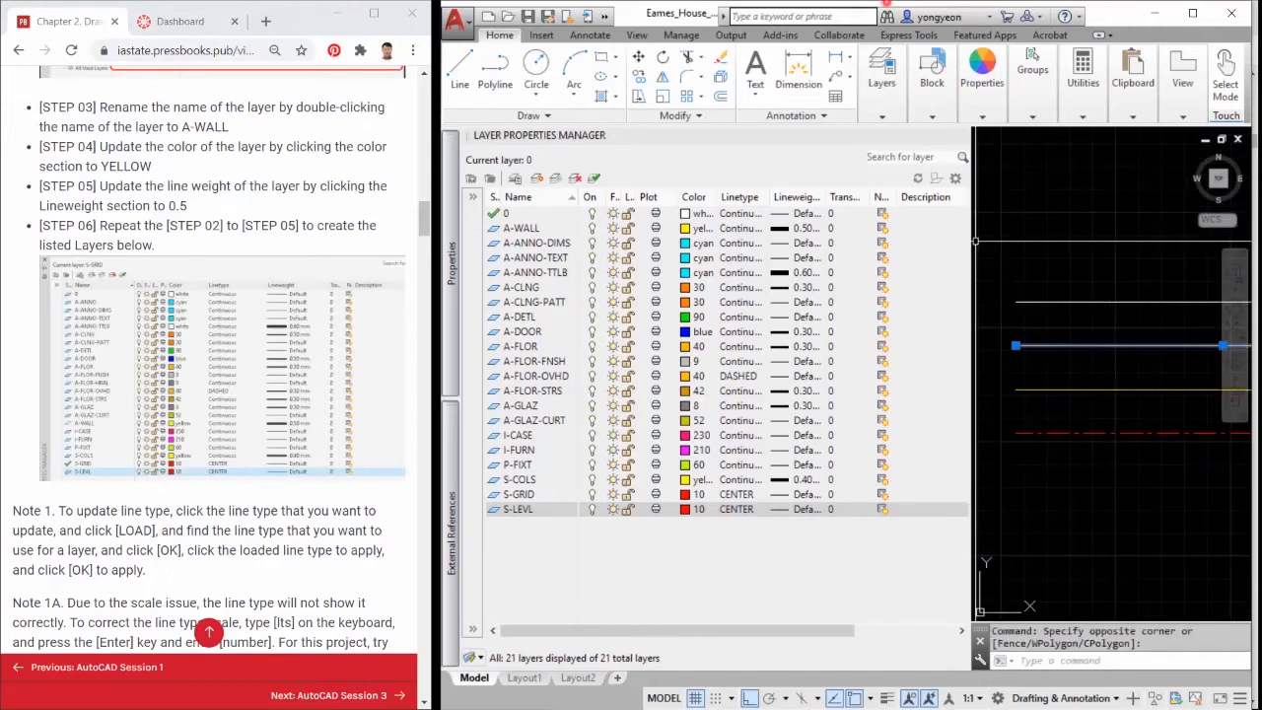
click(882, 81)
click(856, 136)
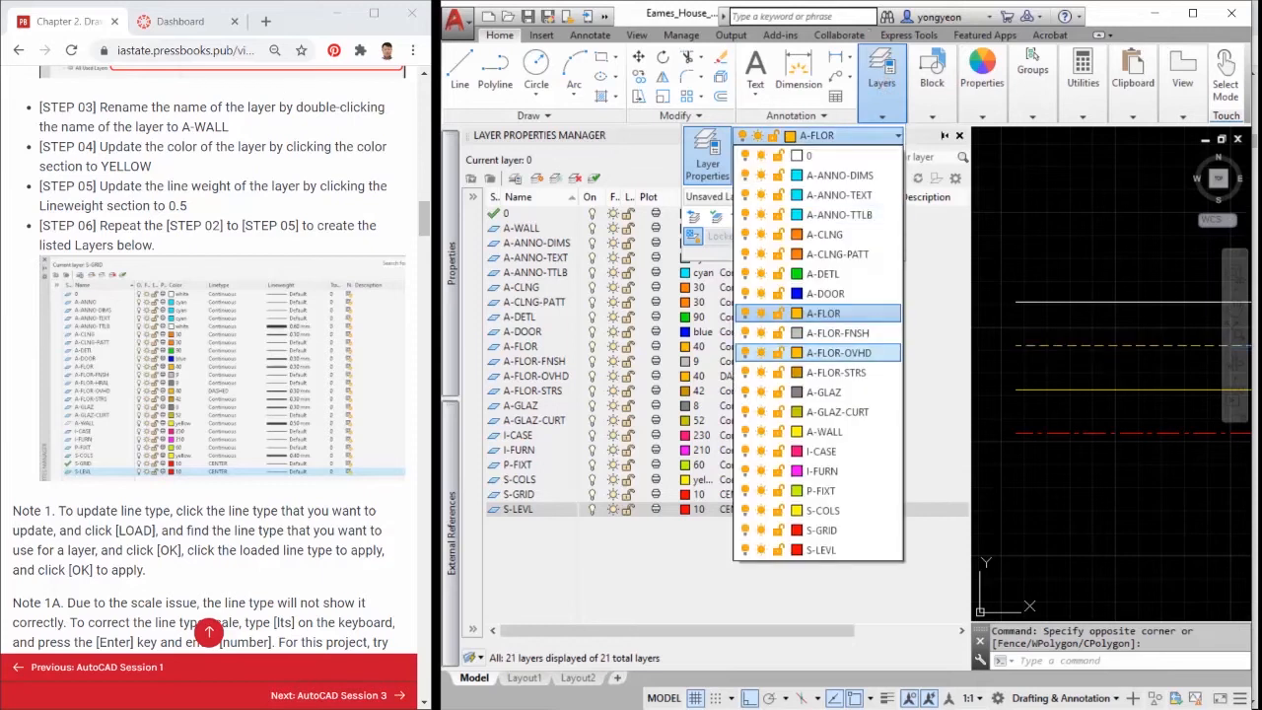
click(838, 352)
key(Escape)
key(Escape)
middle_drag(1120, 471, 1090, 504)
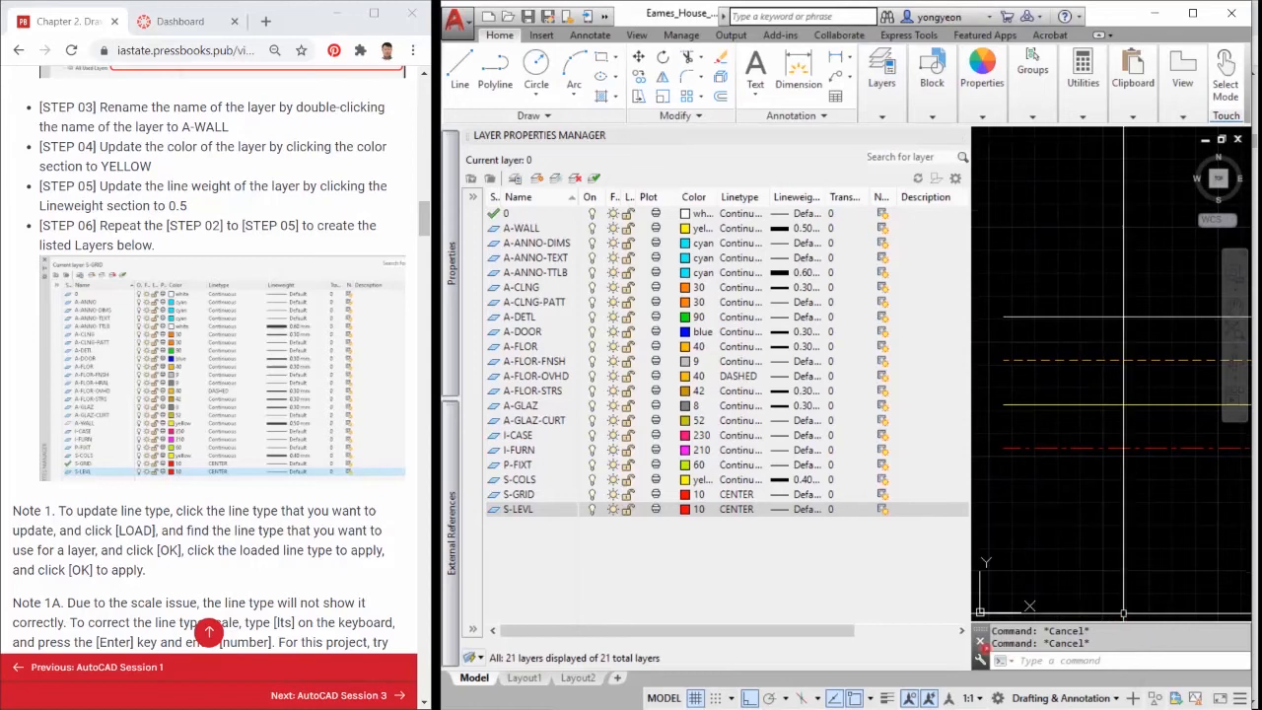
Toggle the lineweight display to compare the sample lines, leaving it turned on.
click(886, 698)
click(887, 698)
click(886, 698)
scroll(1033, 413, up, 2)
middle_drag(1034, 413, 1067, 435)
click(889, 699)
click(886, 698)
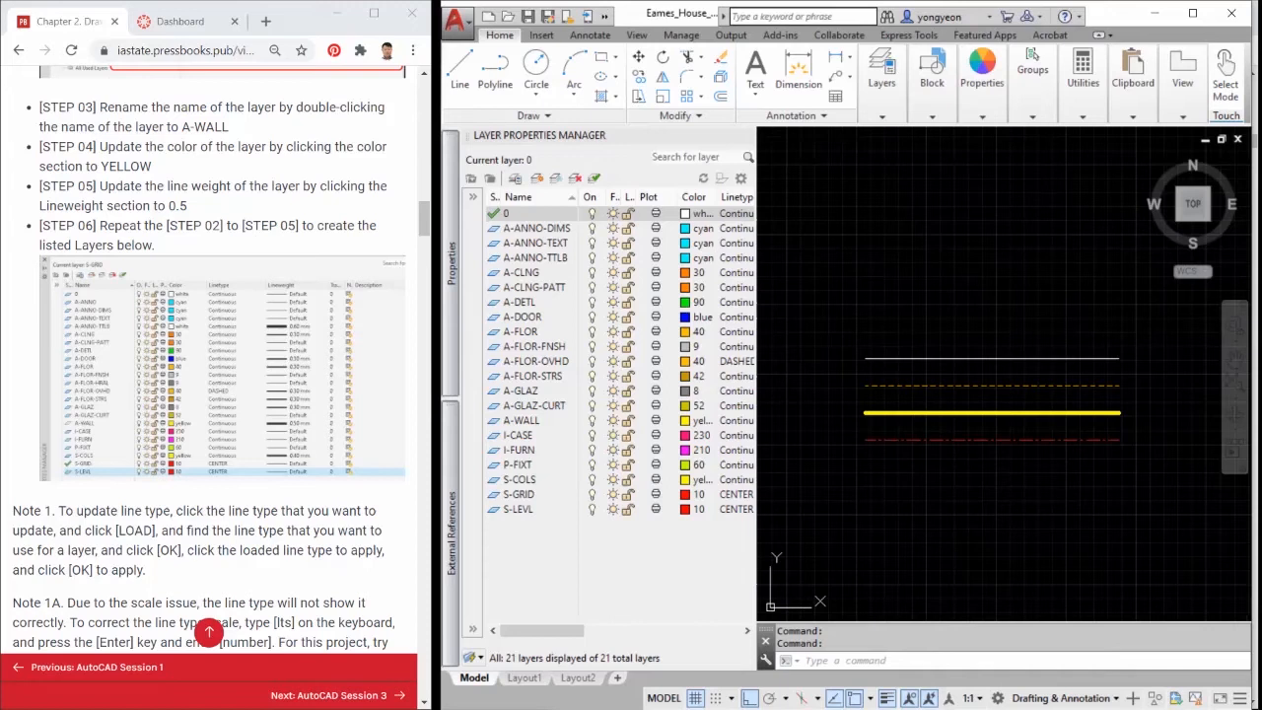
Assign the uppermost white sample line to the A-ANNO-TTLB layer, following Method 1 of the guide.
scroll(221, 554, down, 7)
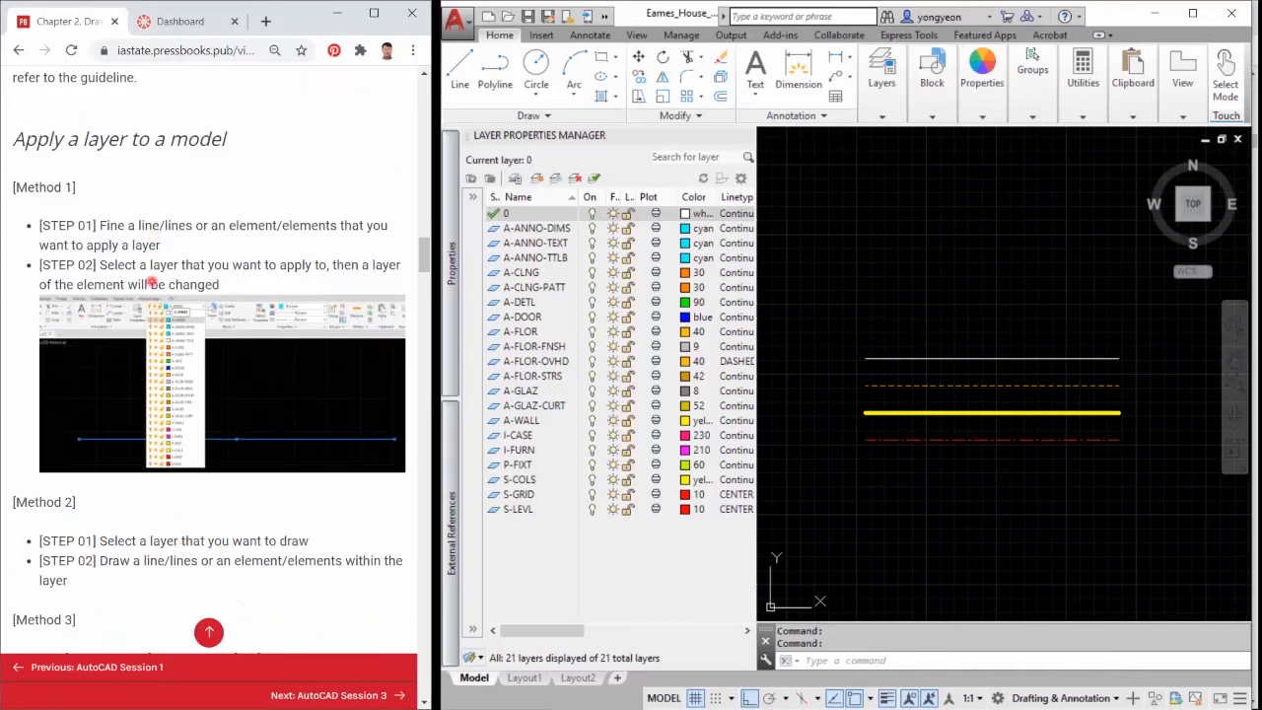
click(961, 169)
click(945, 346)
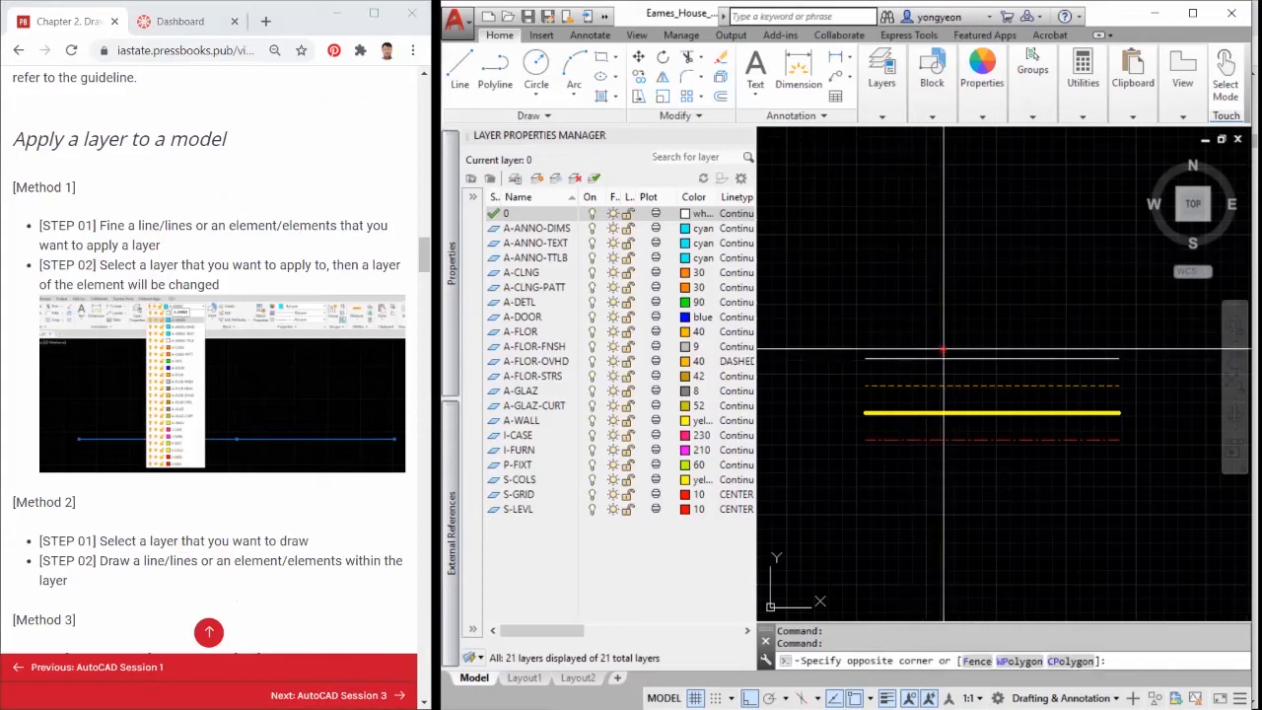
click(928, 368)
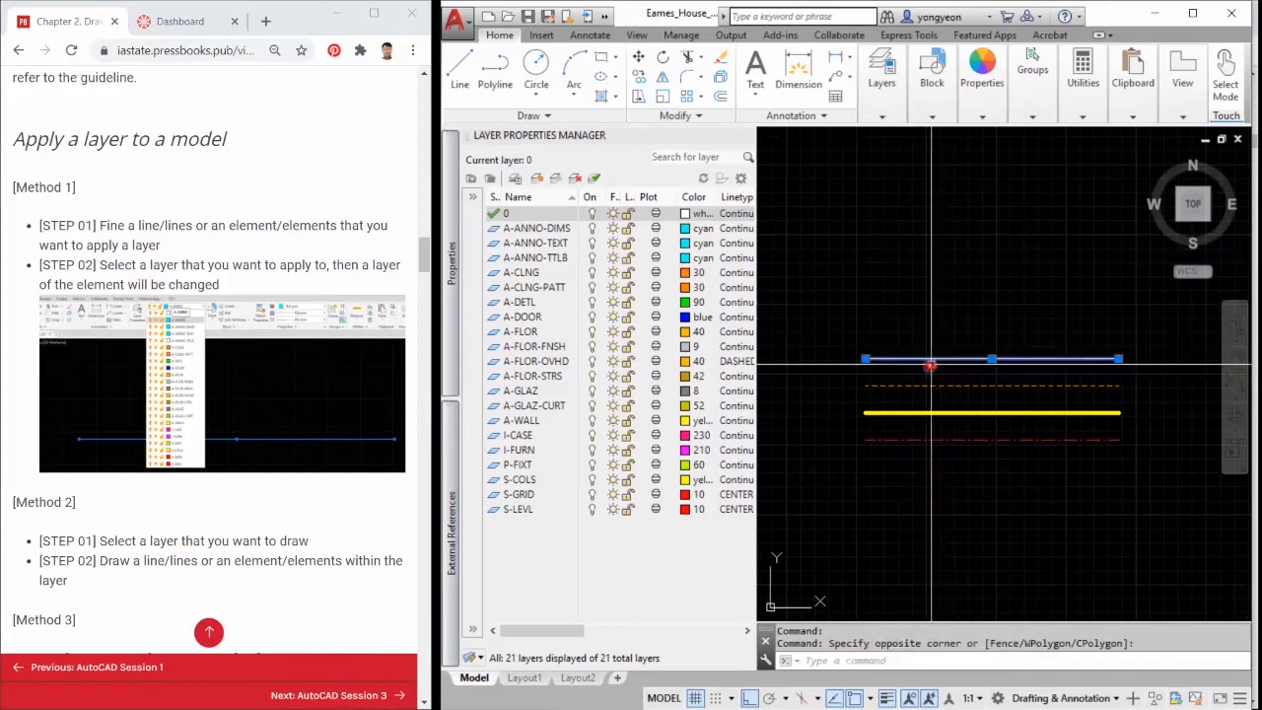
click(881, 76)
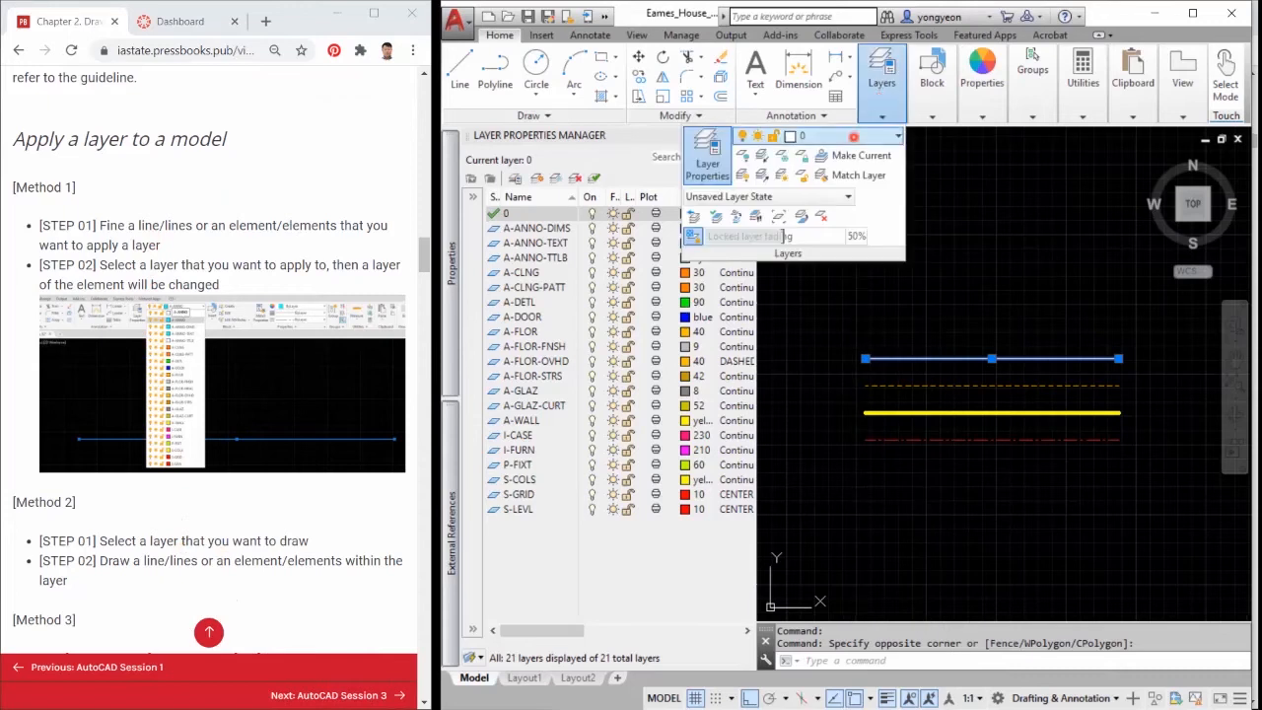
click(857, 137)
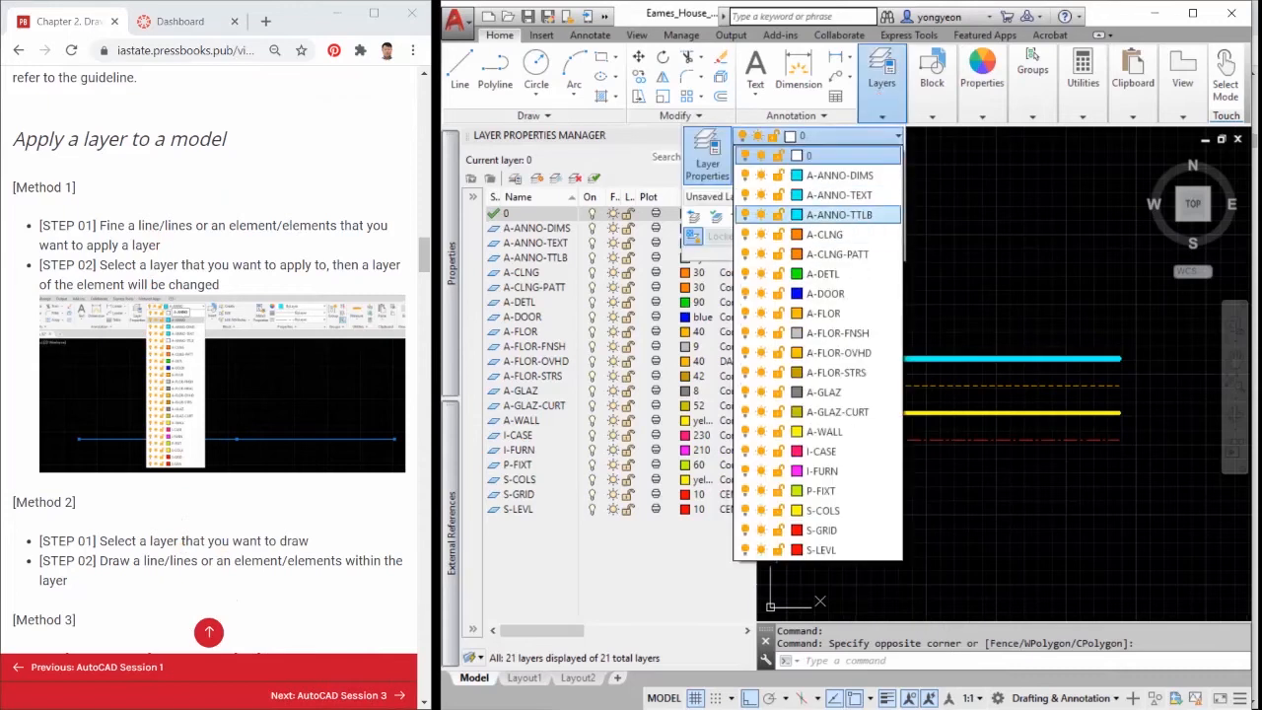
click(839, 215)
mouse_move(930, 509)
middle_down()
mouse_move(895, 524)
mouse_move(1033, 503)
mouse_move(981, 429)
middle_up()
key(Escape)
key(Escape)
Make A-DOOR the current layer.
click(888, 103)
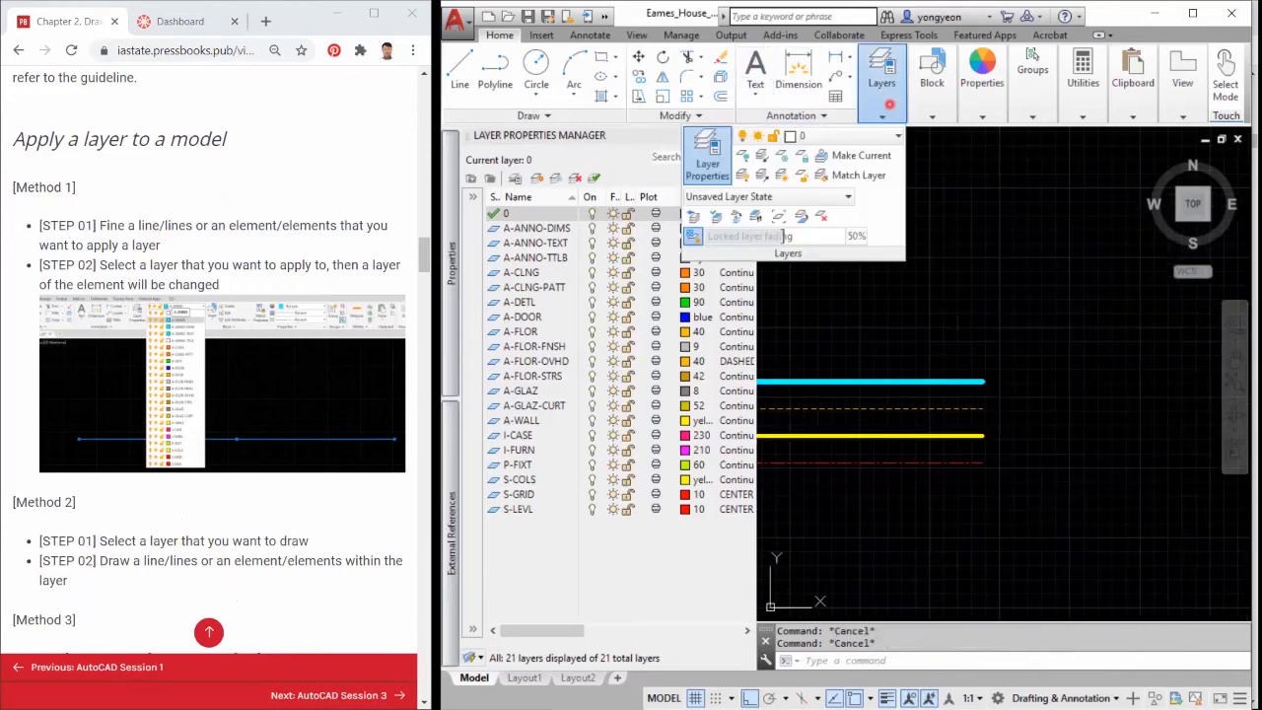
click(541, 229)
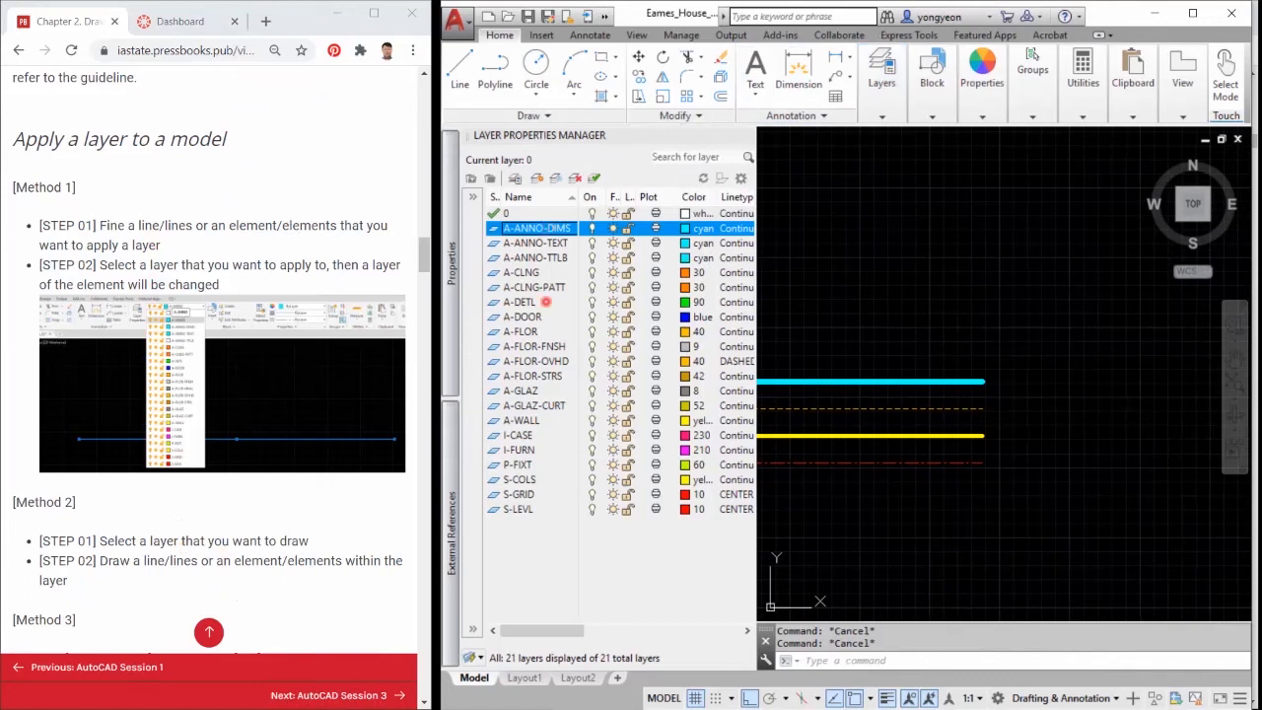
double_click(526, 317)
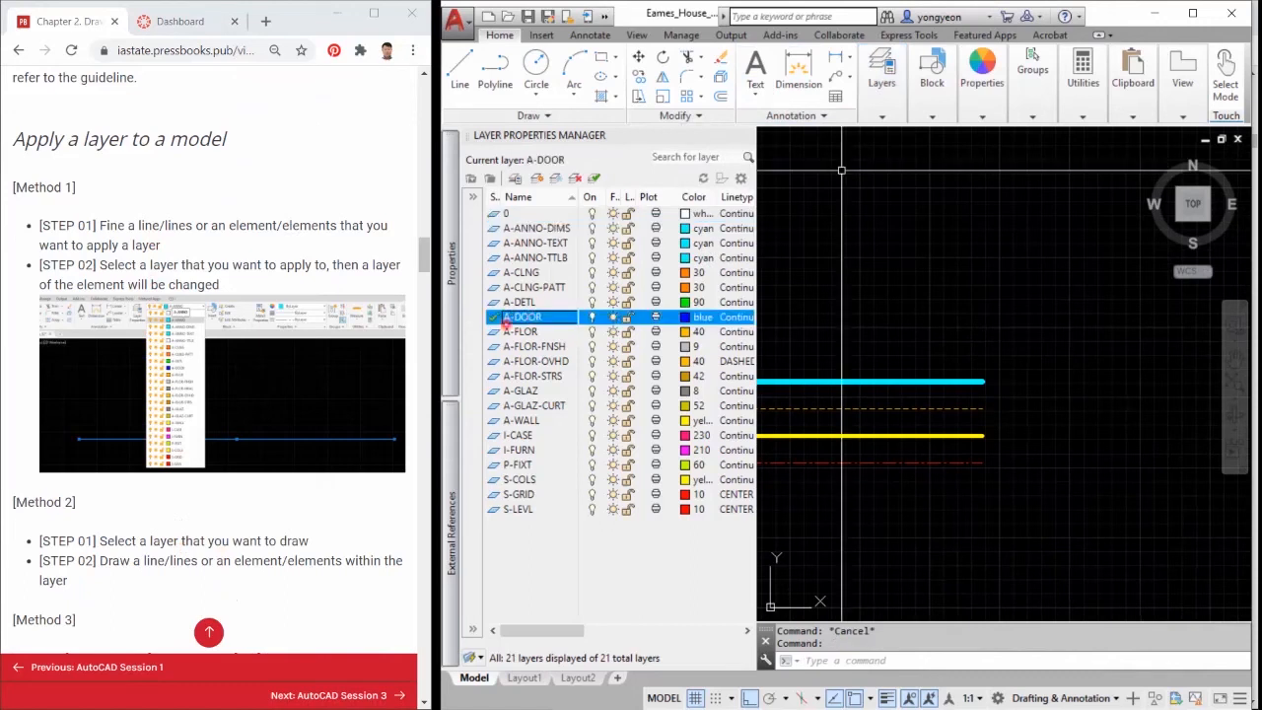
Draw a short horizontal line on the A-DOOR layer, beside the existing sample lines.
mouse_move(1071, 346)
middle_down()
mouse_move(949, 408)
mouse_move(920, 402)
middle_up()
text(l)
key(Return)
click(914, 391)
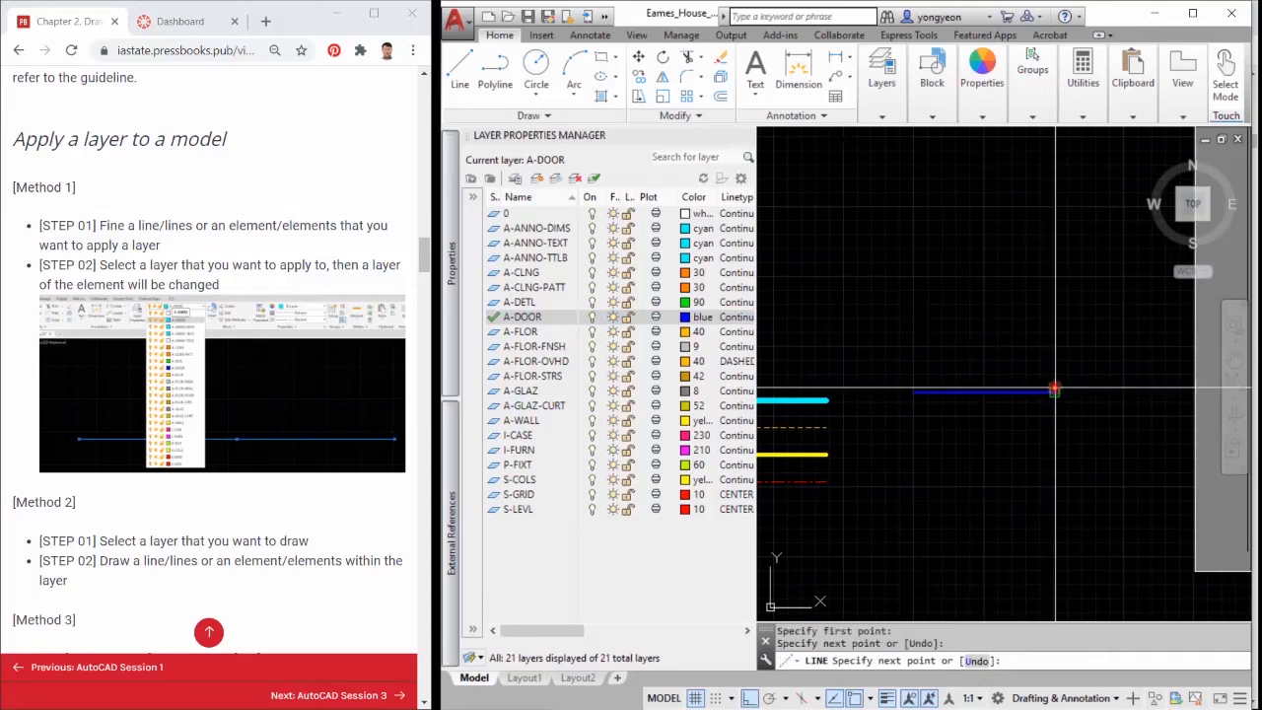
click(1054, 390)
key(Escape)
key(Escape)
middle_drag(939, 520, 1011, 452)
mouse_move(951, 391)
middle_down()
mouse_move(1062, 431)
mouse_move(1039, 419)
middle_up()
scroll(1052, 434, down, 2)
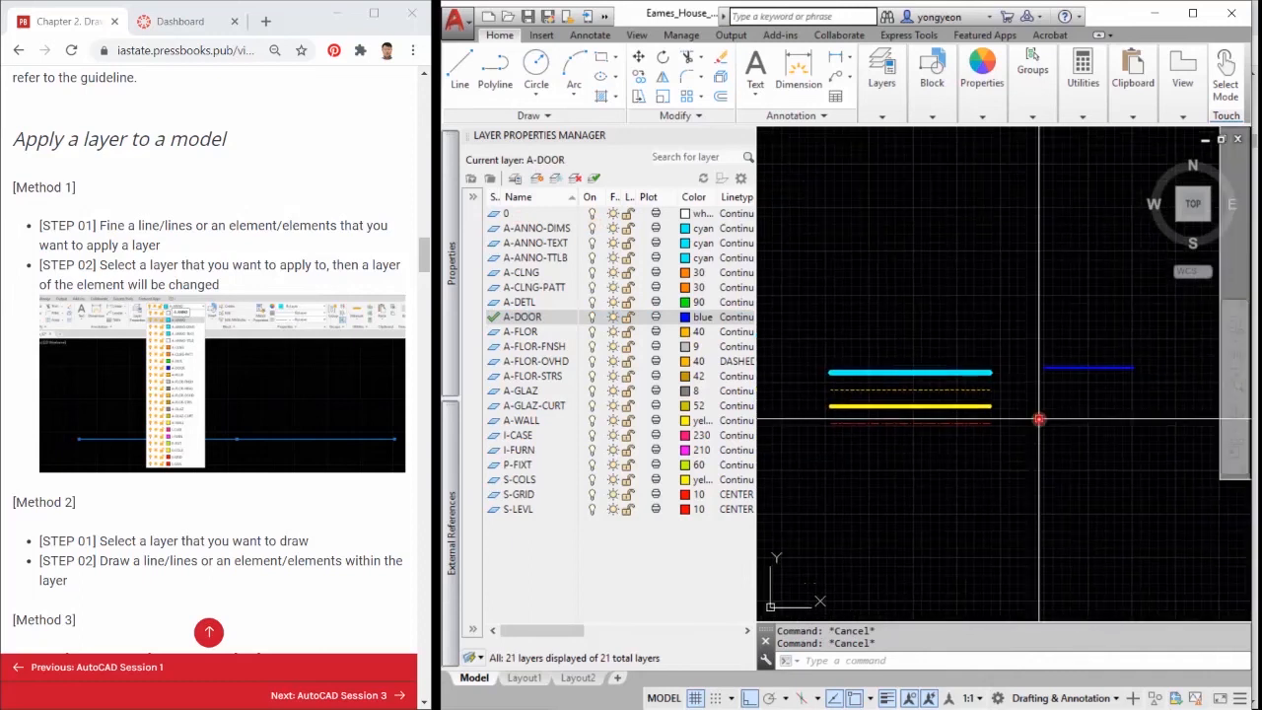
Try to match the properties of the uppermost white line in the layer legend onto another line.
text(ma)
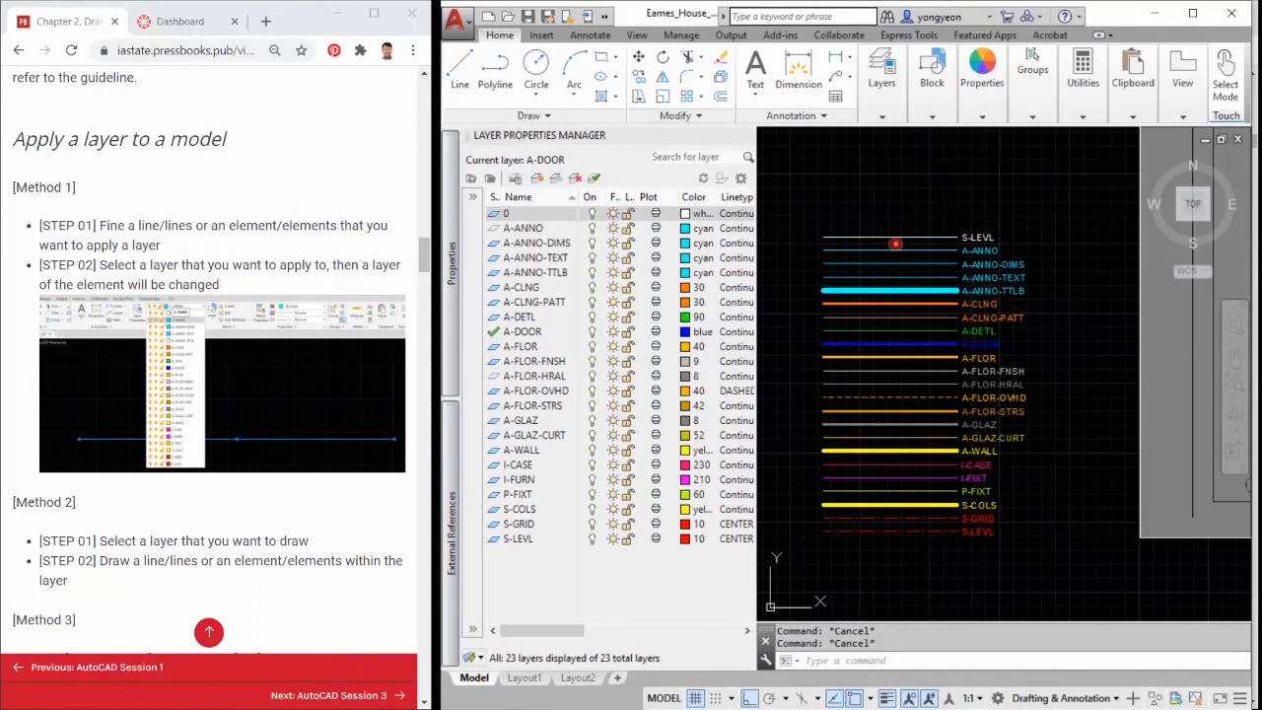
text(MA)
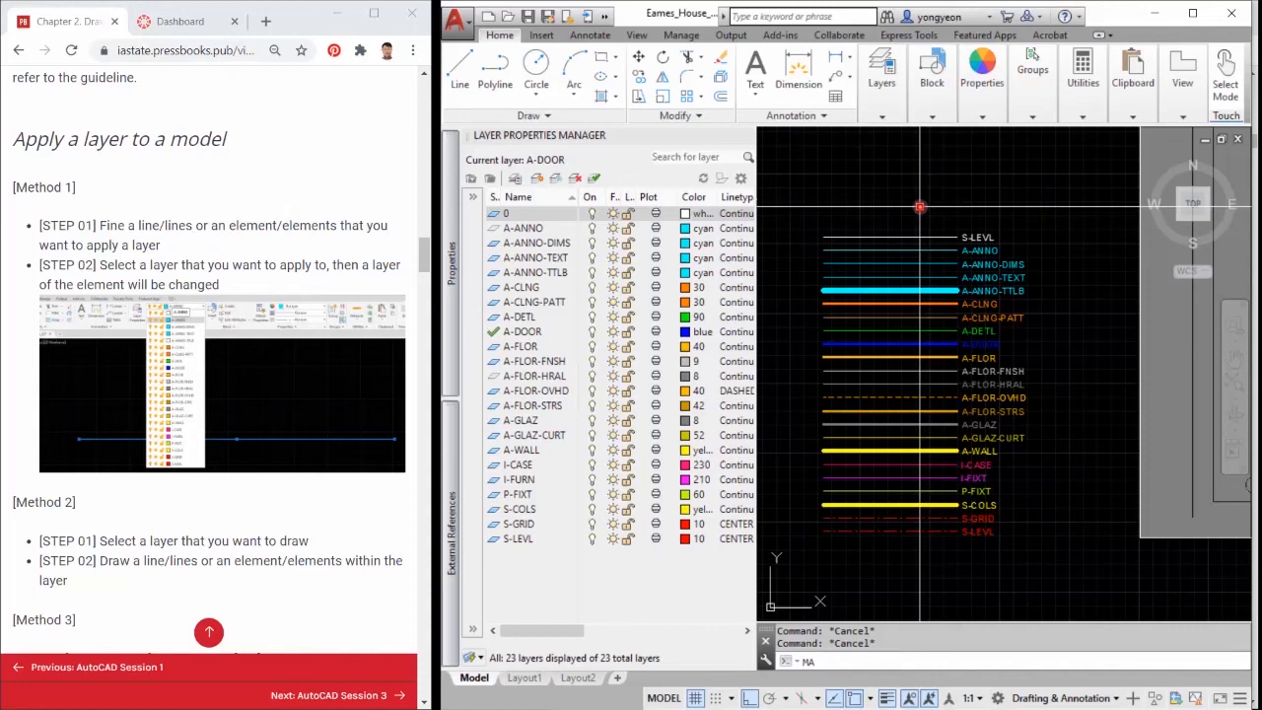
key(Return)
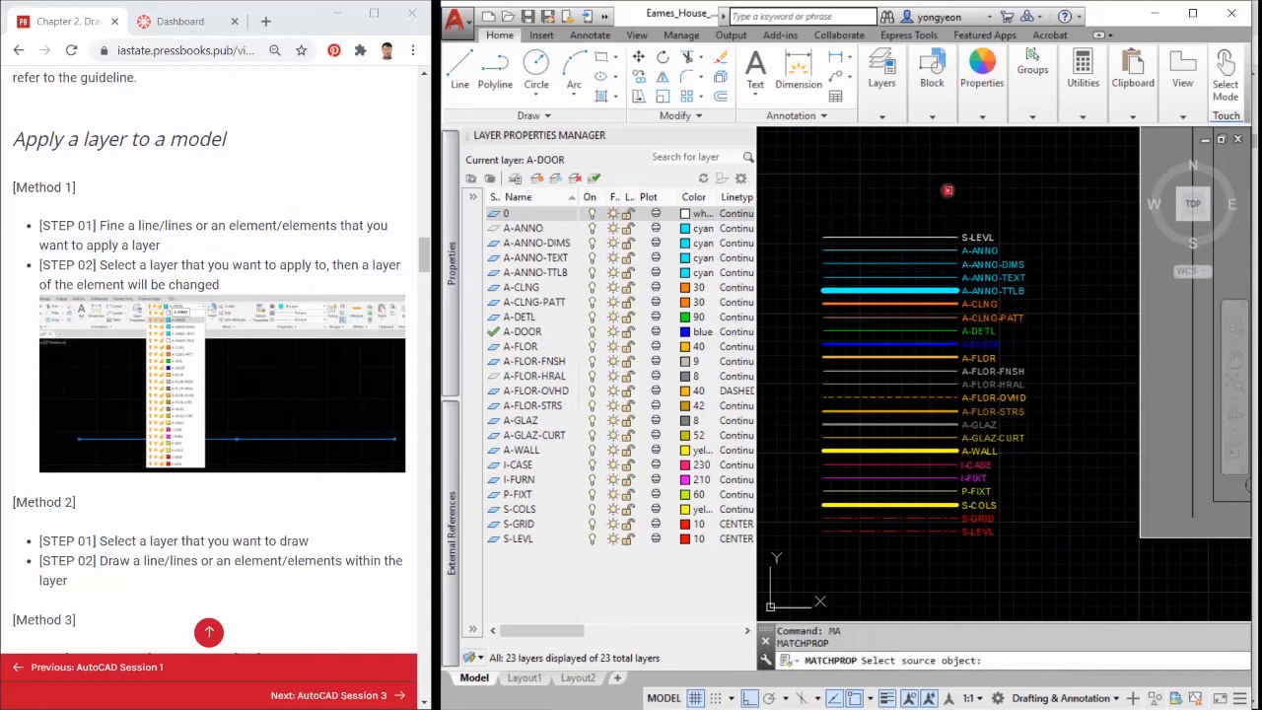
click(931, 239)
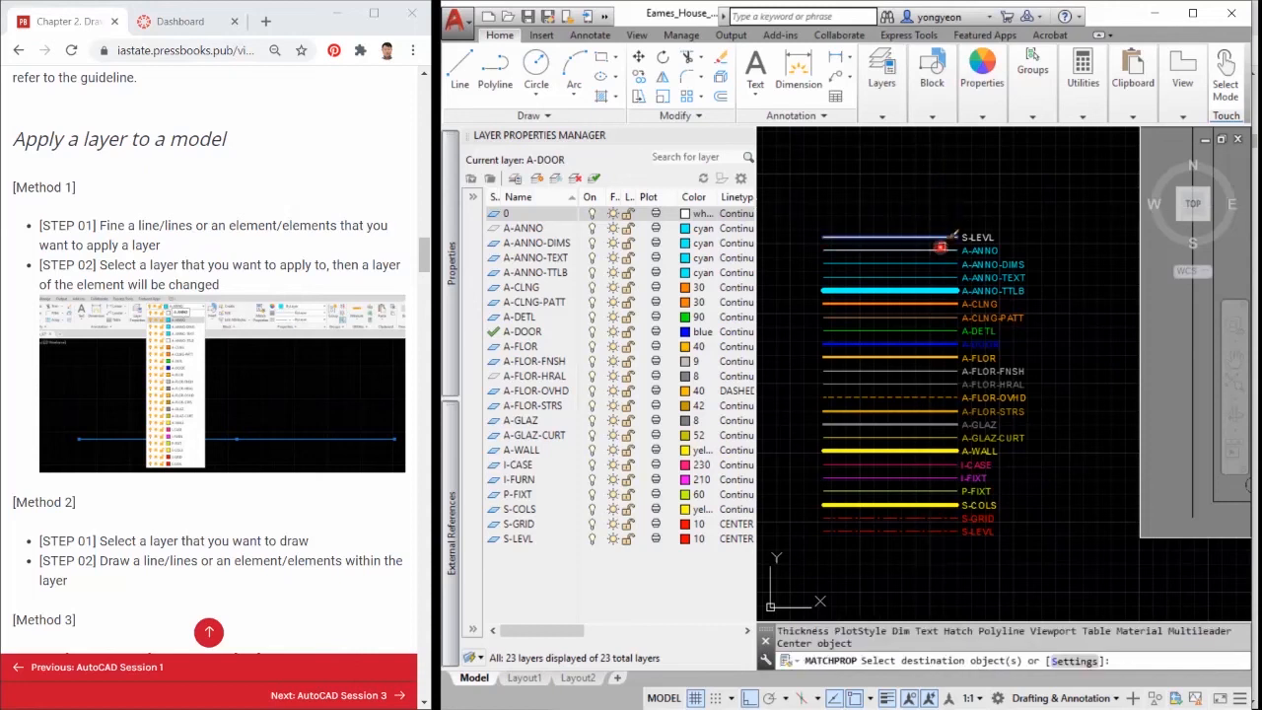
key(Escape)
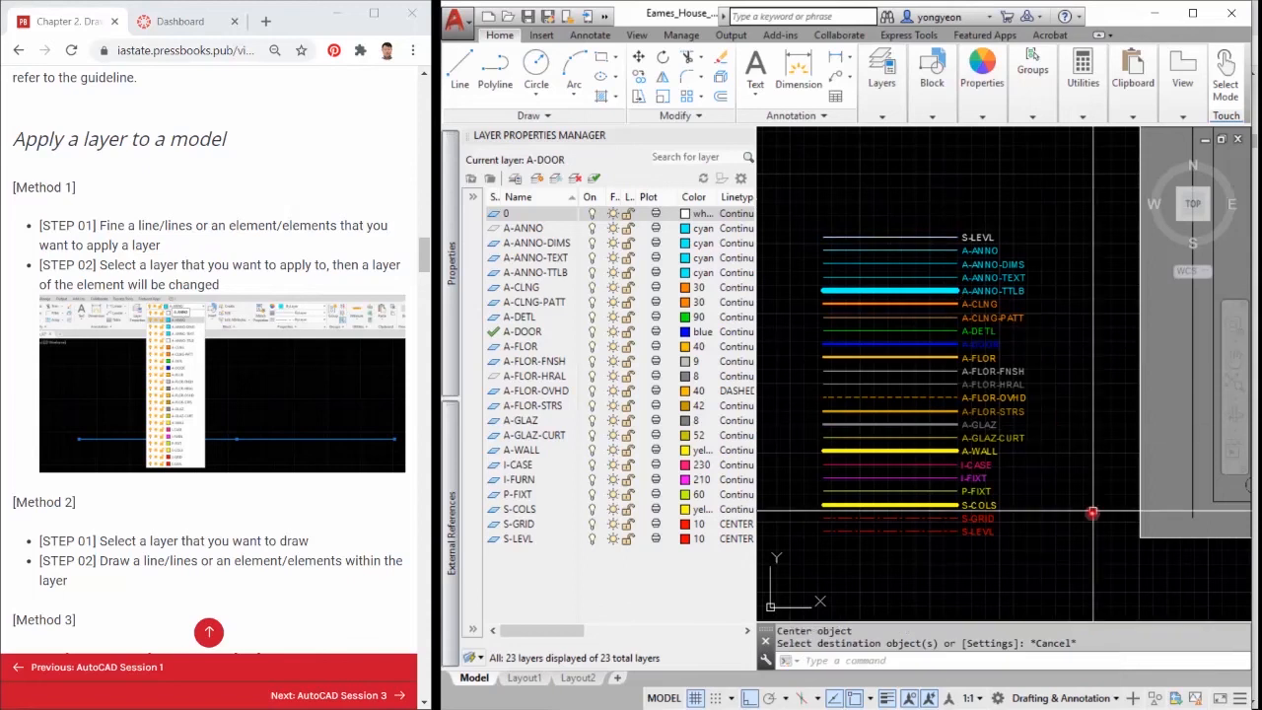
scroll(1080, 584, down, 4)
scroll(1075, 584, down, 3)
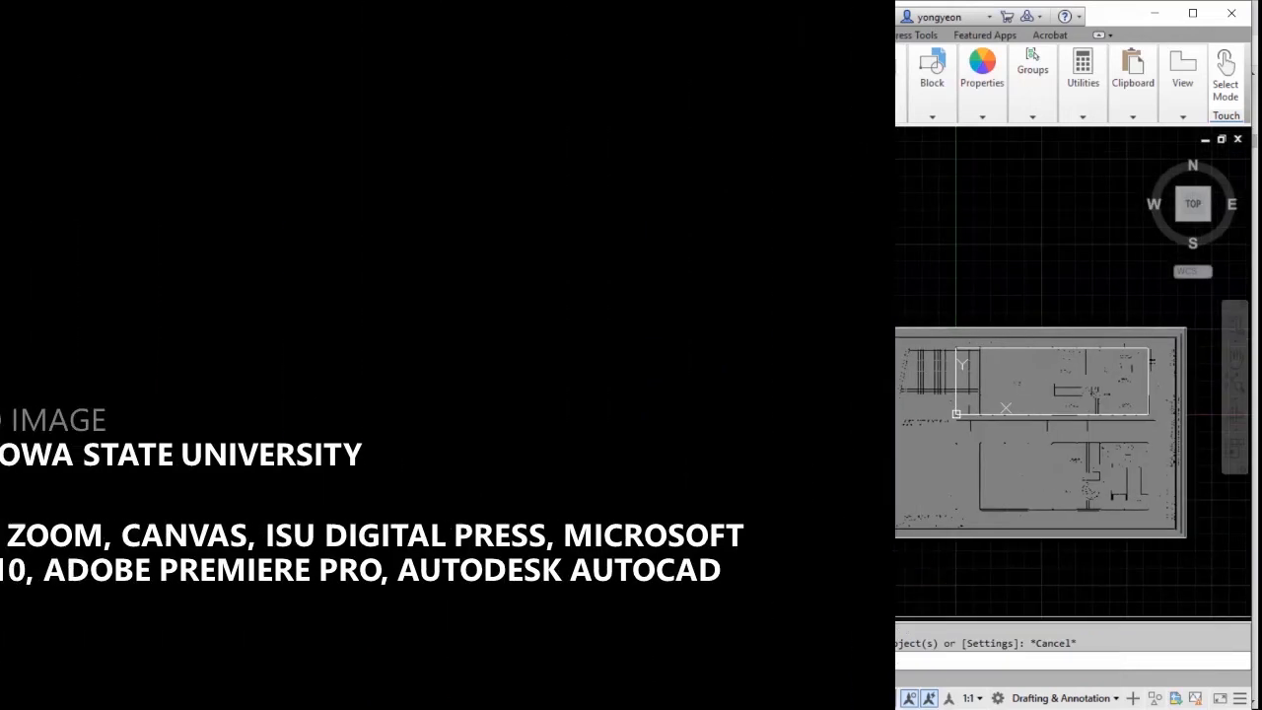